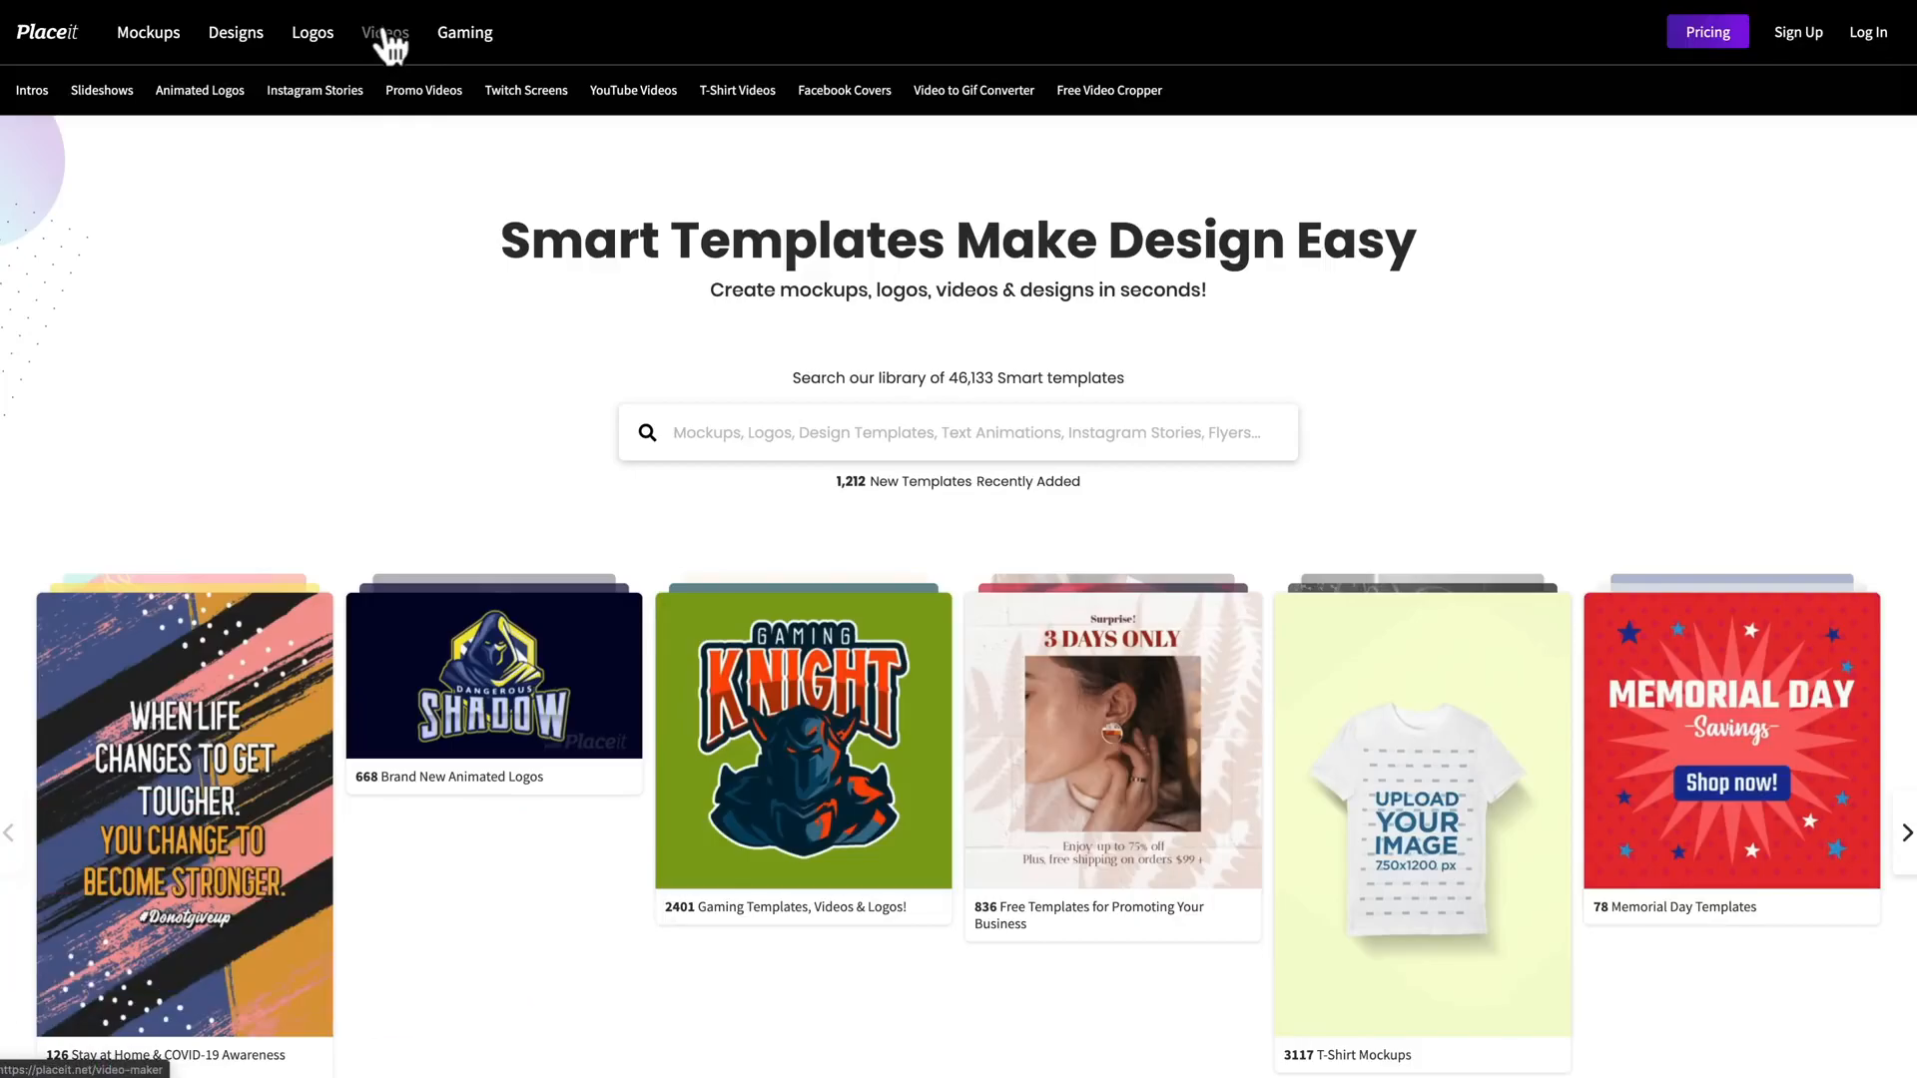
Step: Open the YouTube Videos template category and look over the Logos, Designs and Videos subcategories
click(626, 100)
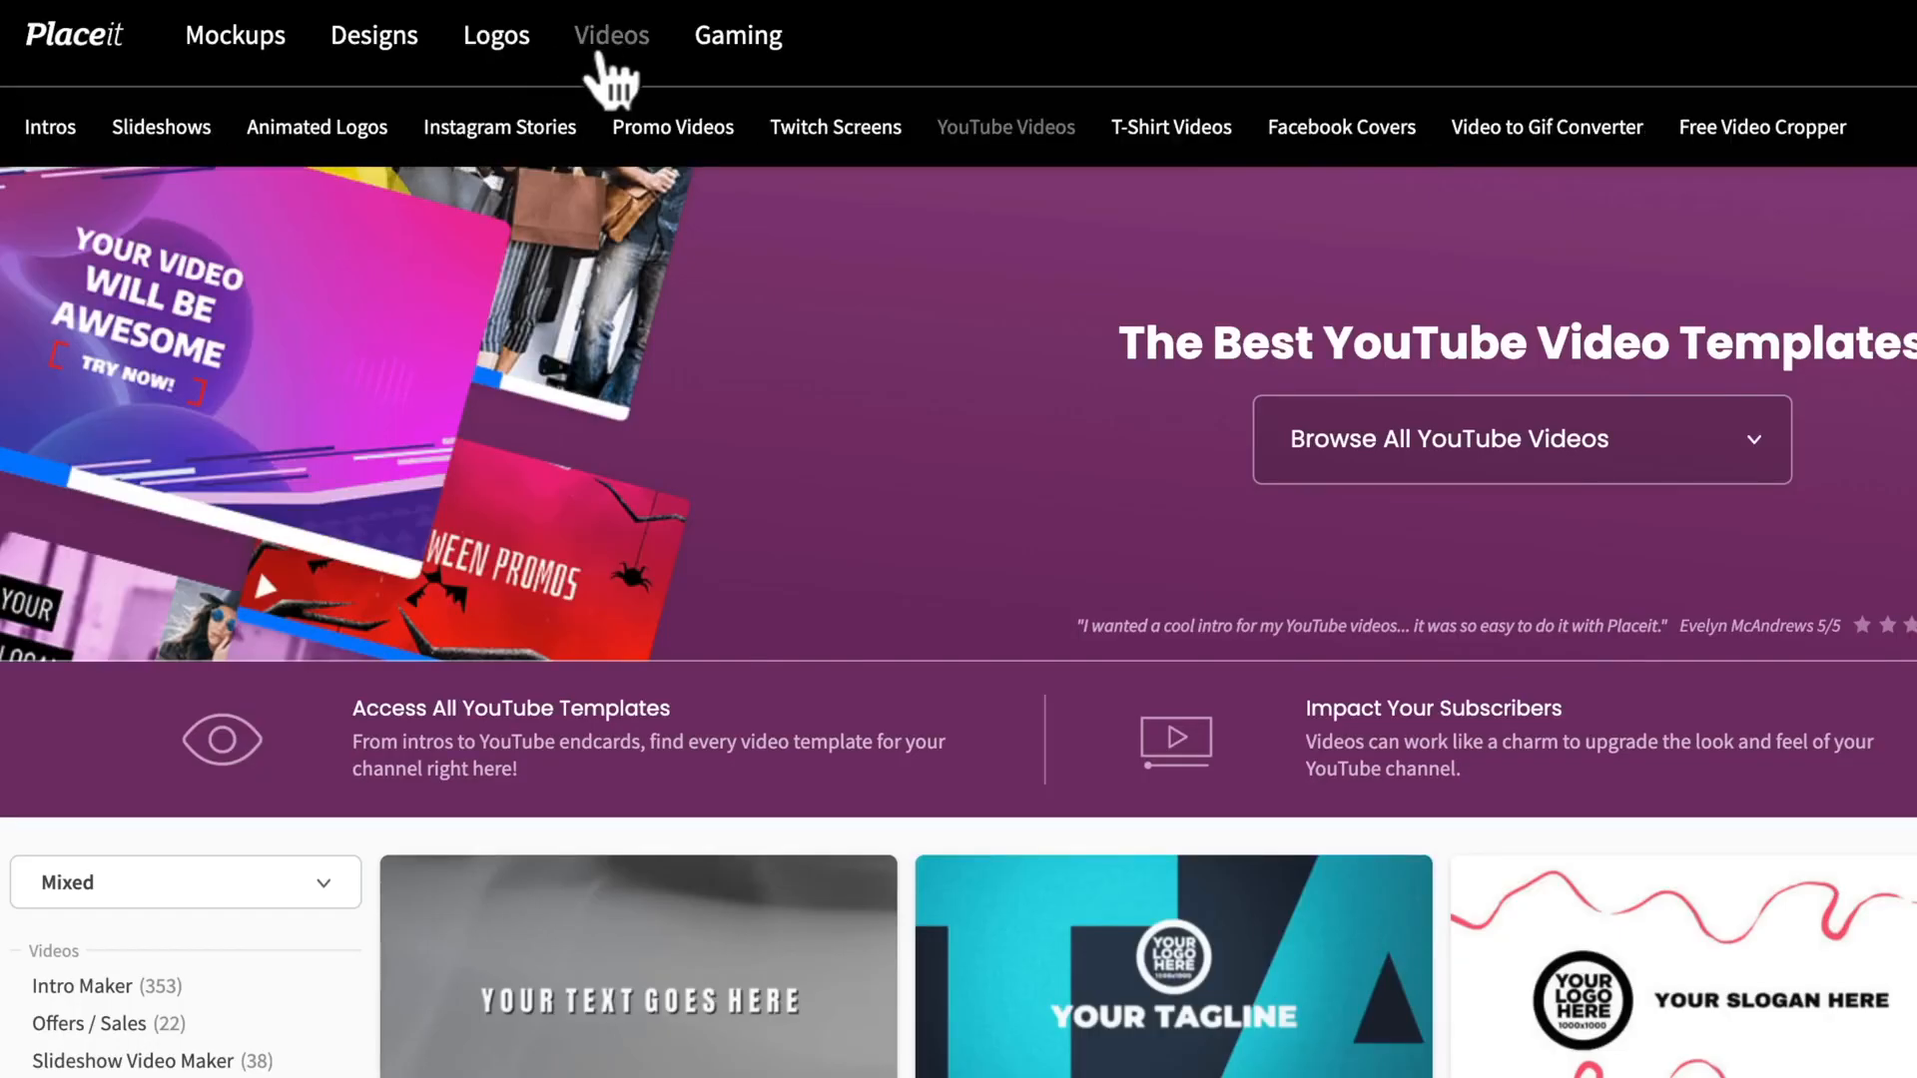
mouse_move(506, 36)
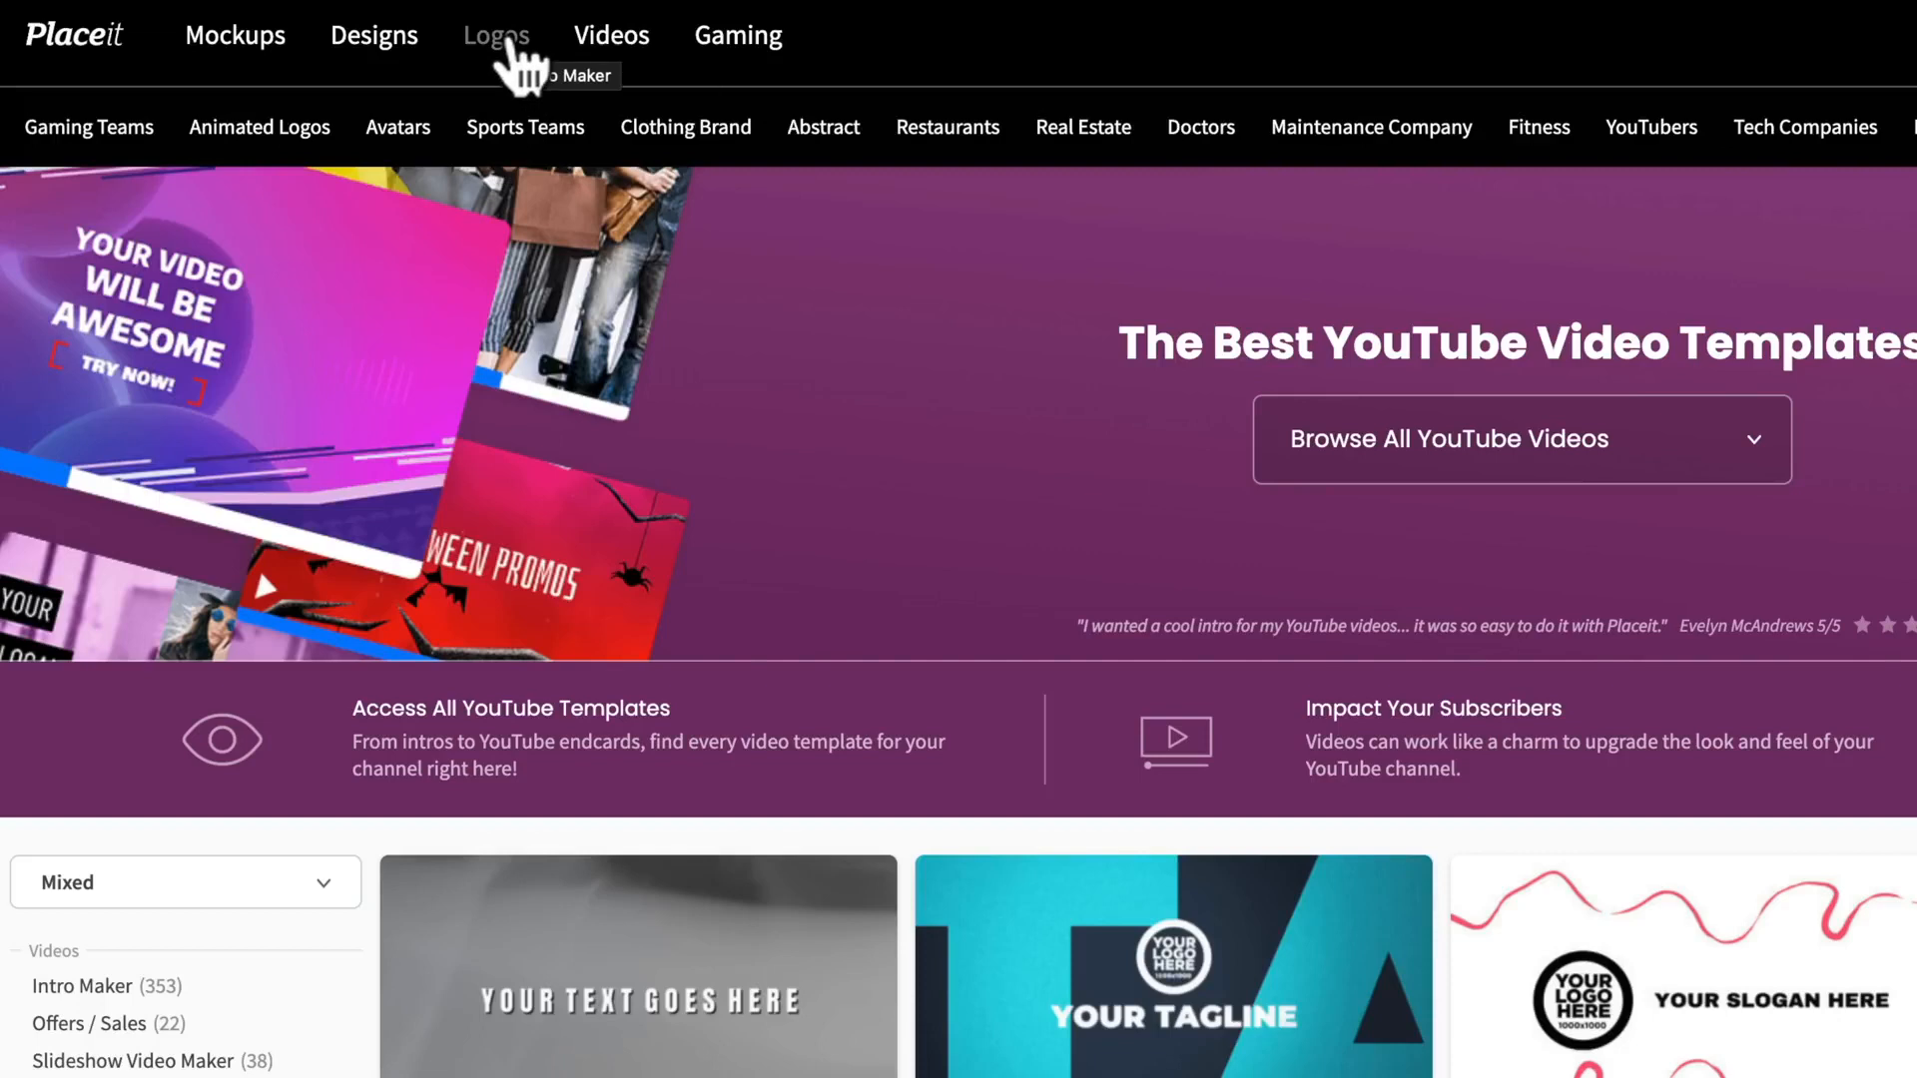
mouse_move(399, 45)
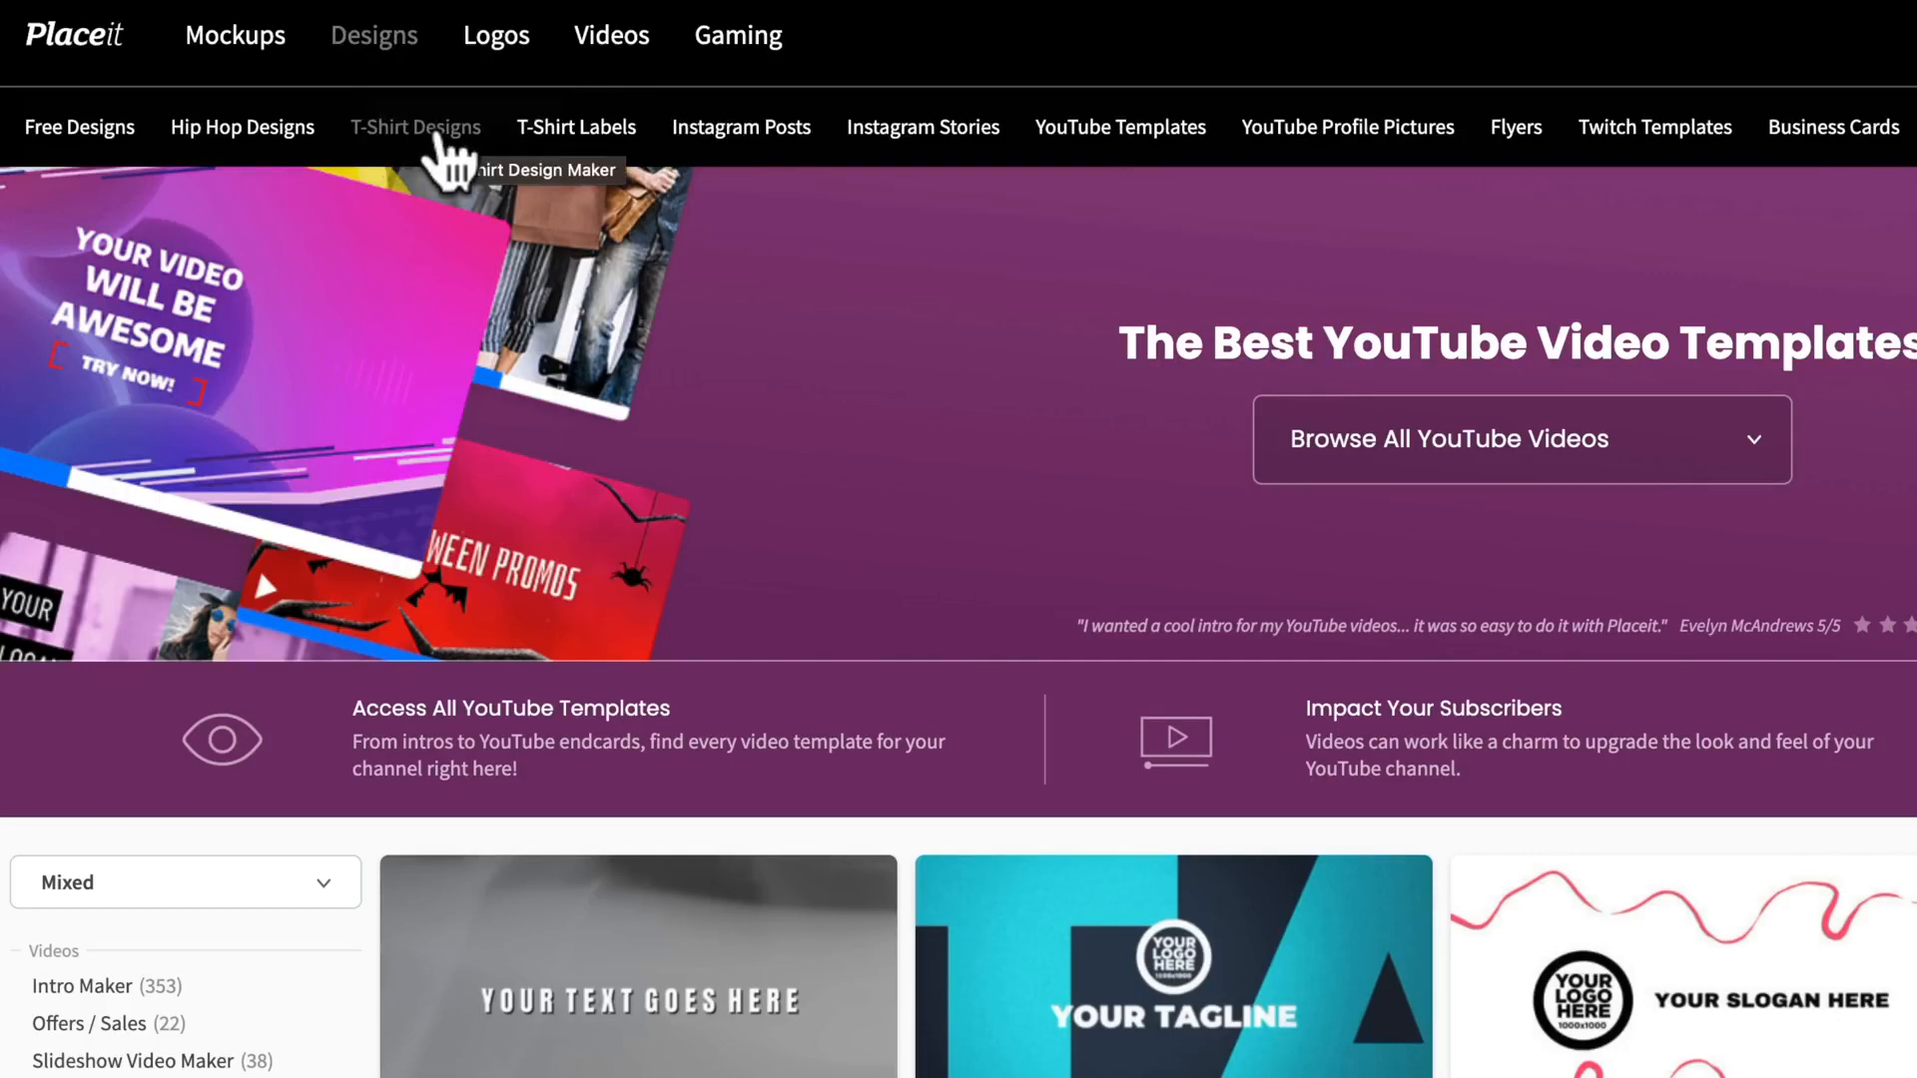
mouse_move(605, 50)
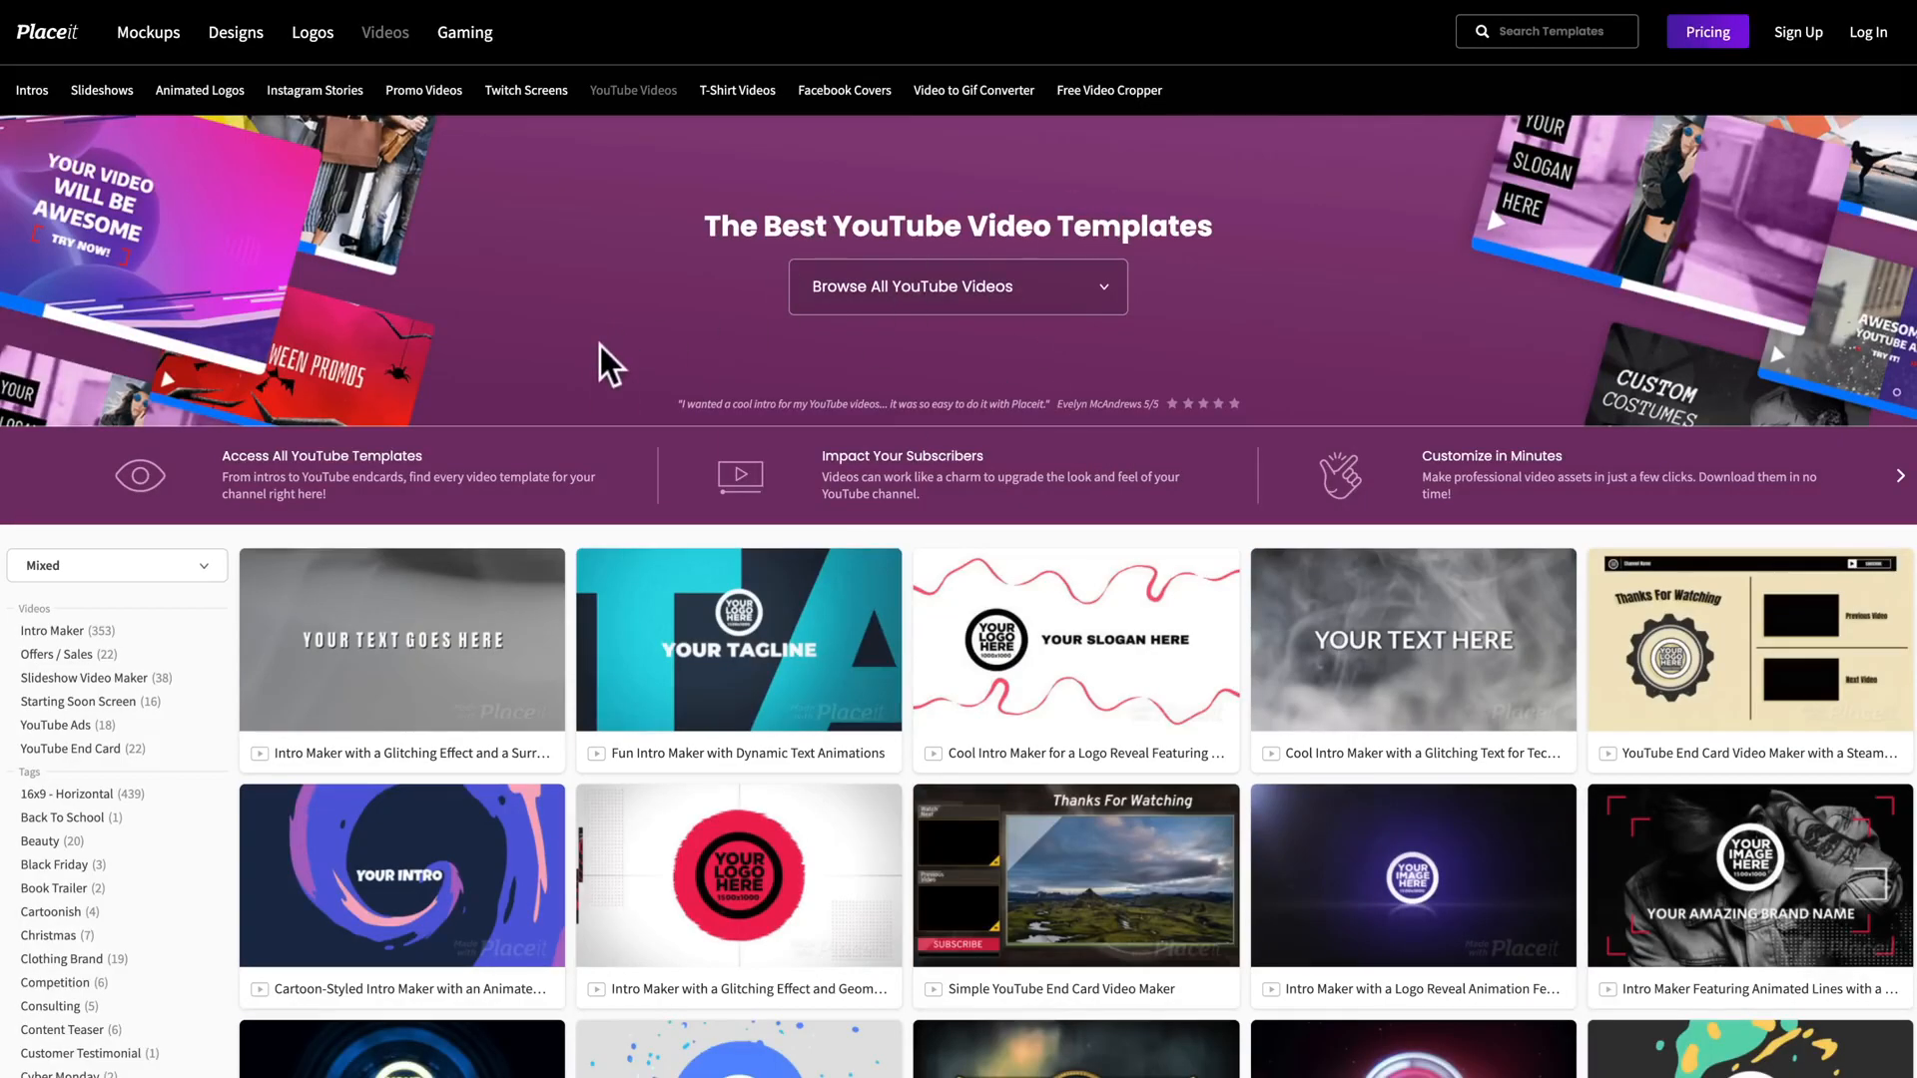
Step: Browse the YouTube video templates and filter them to YouTube End Card
scroll(629, 515, down, 2)
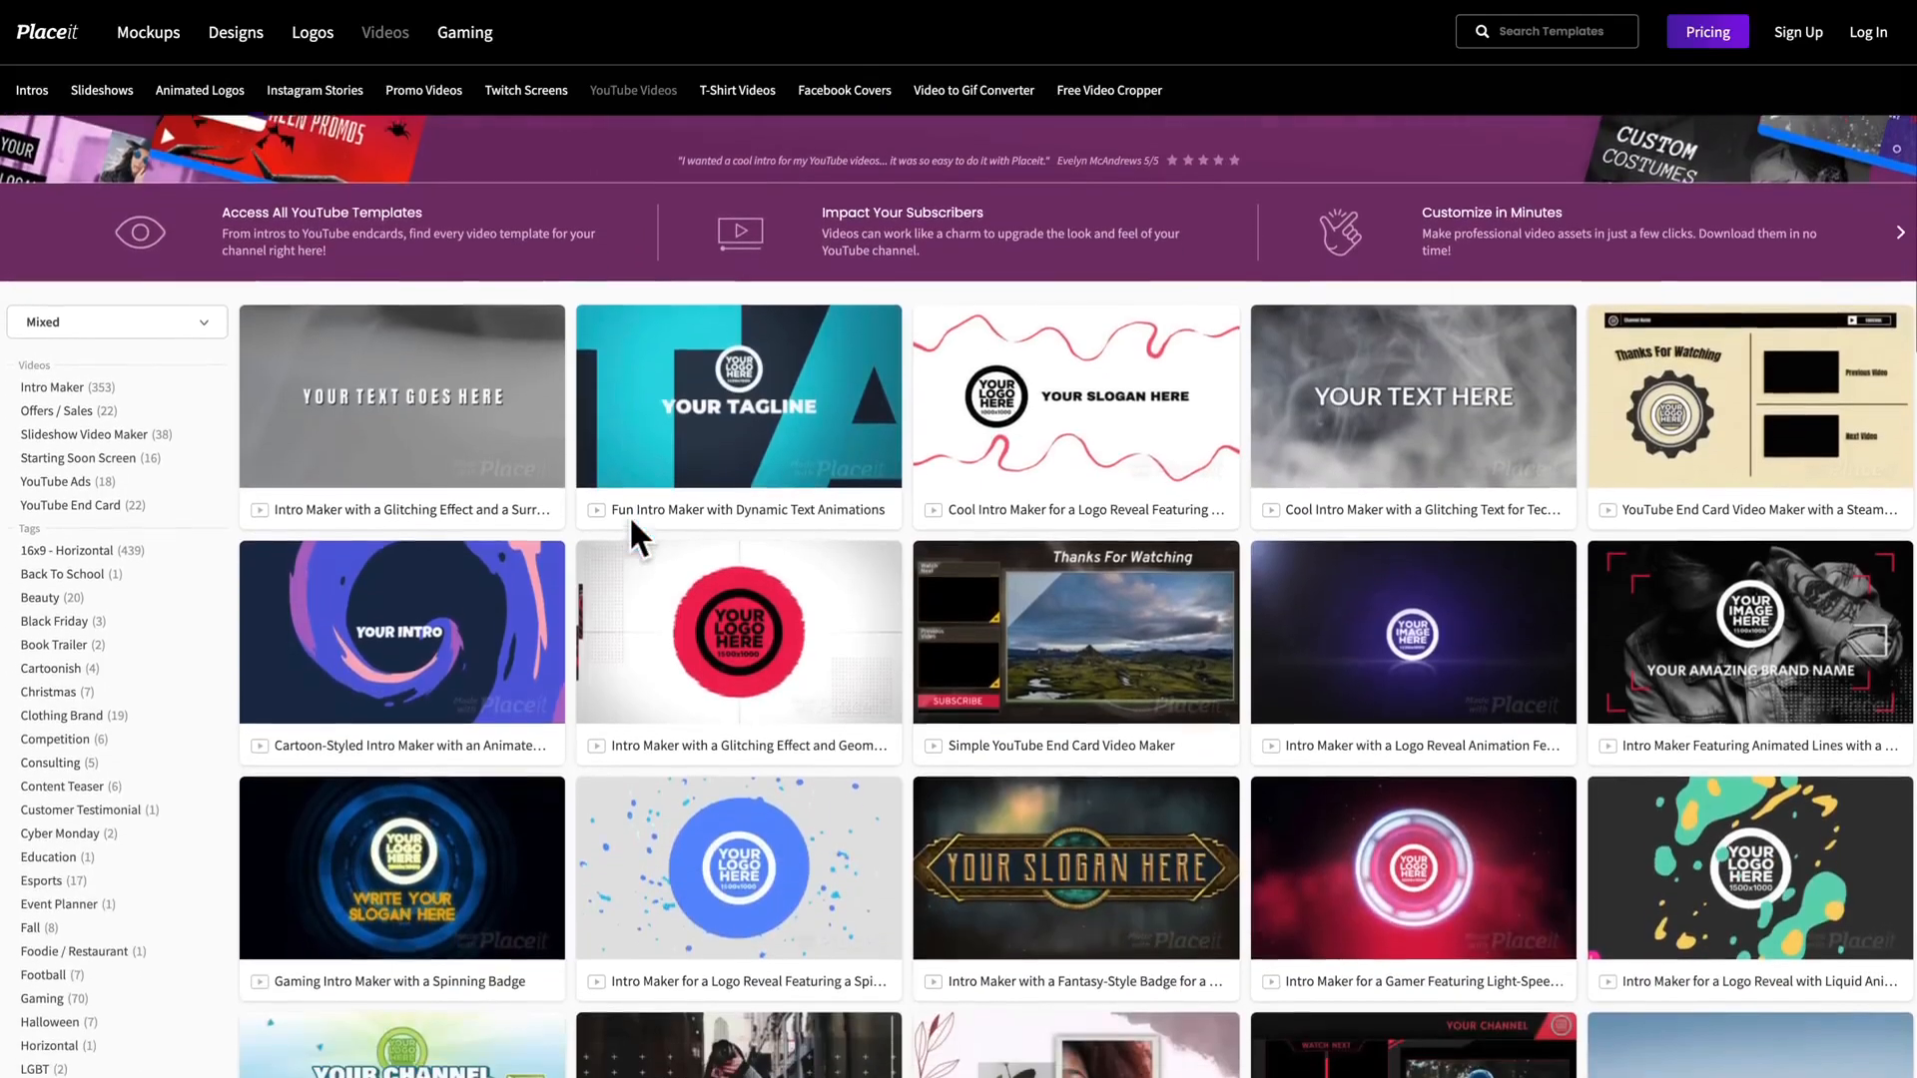
scroll(631, 520, down, 4)
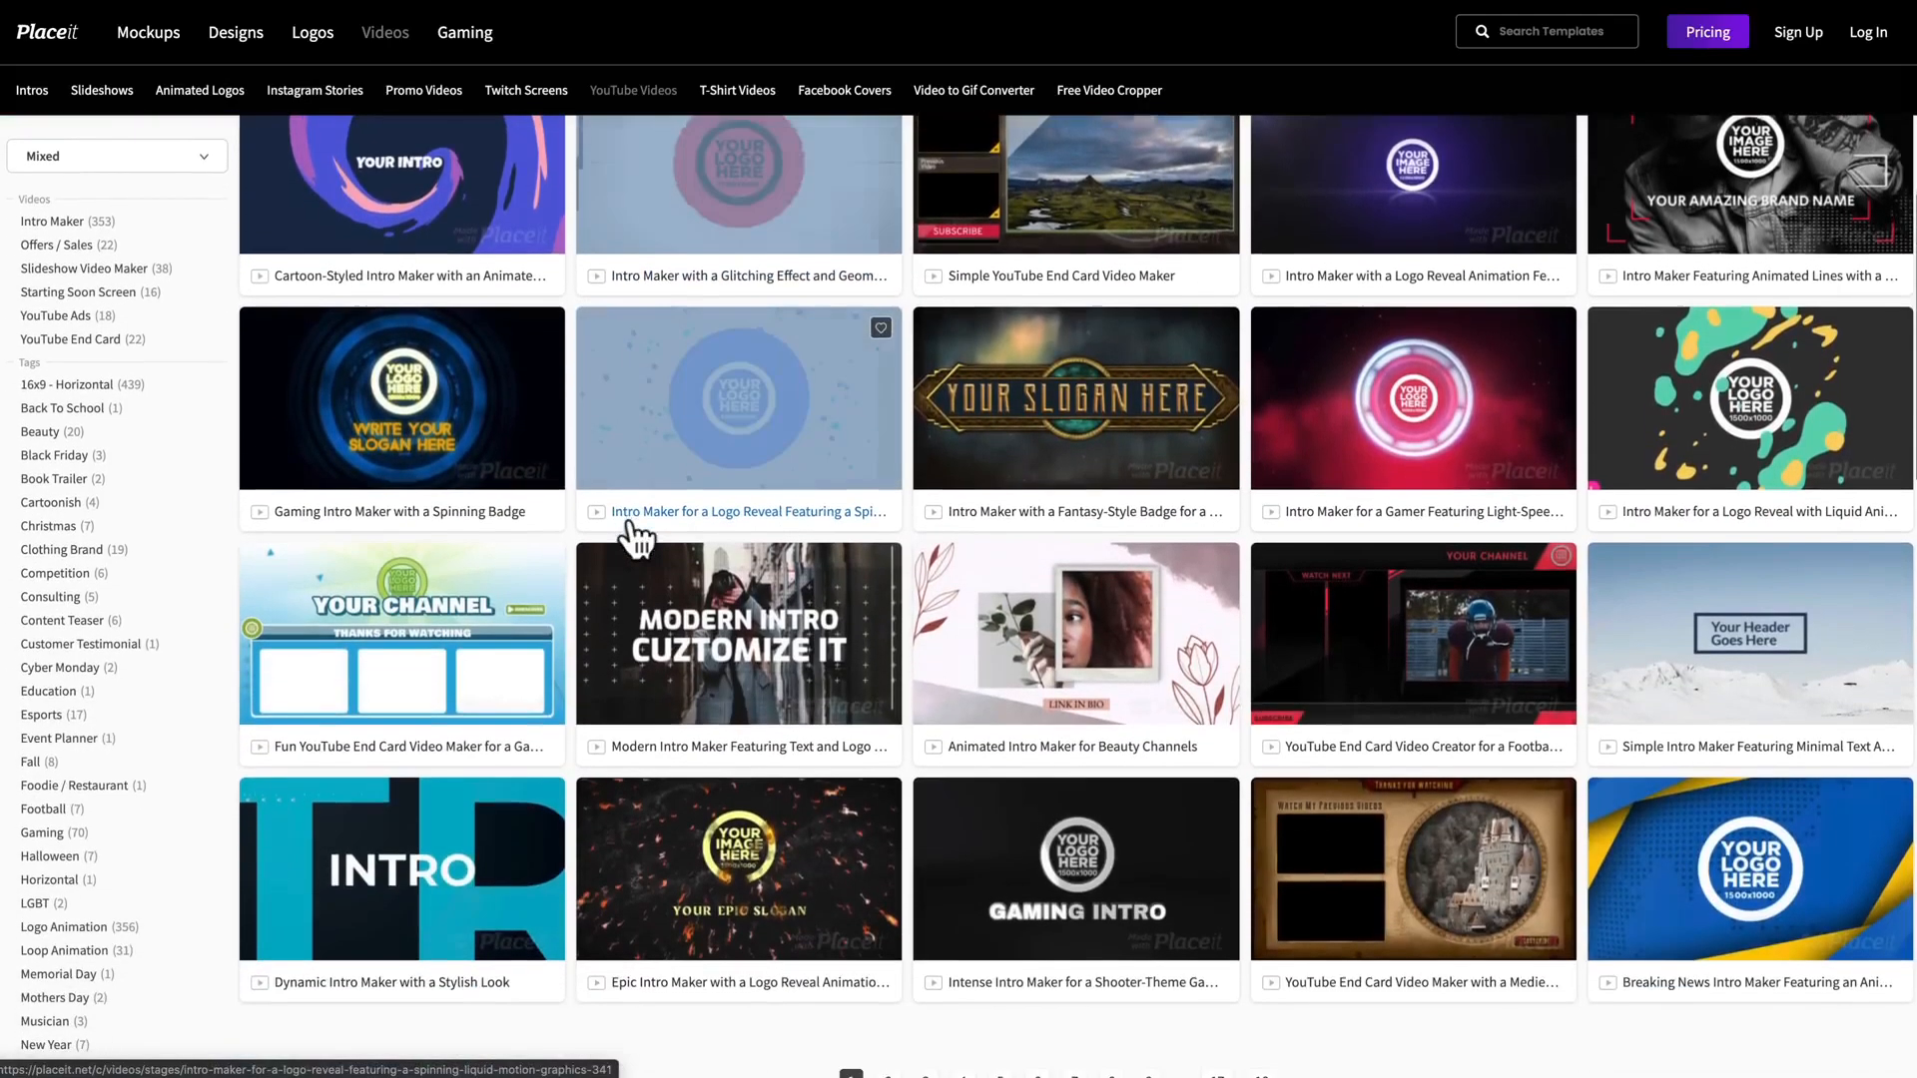
scroll(629, 539, down, 3)
scroll(628, 540, up, 2)
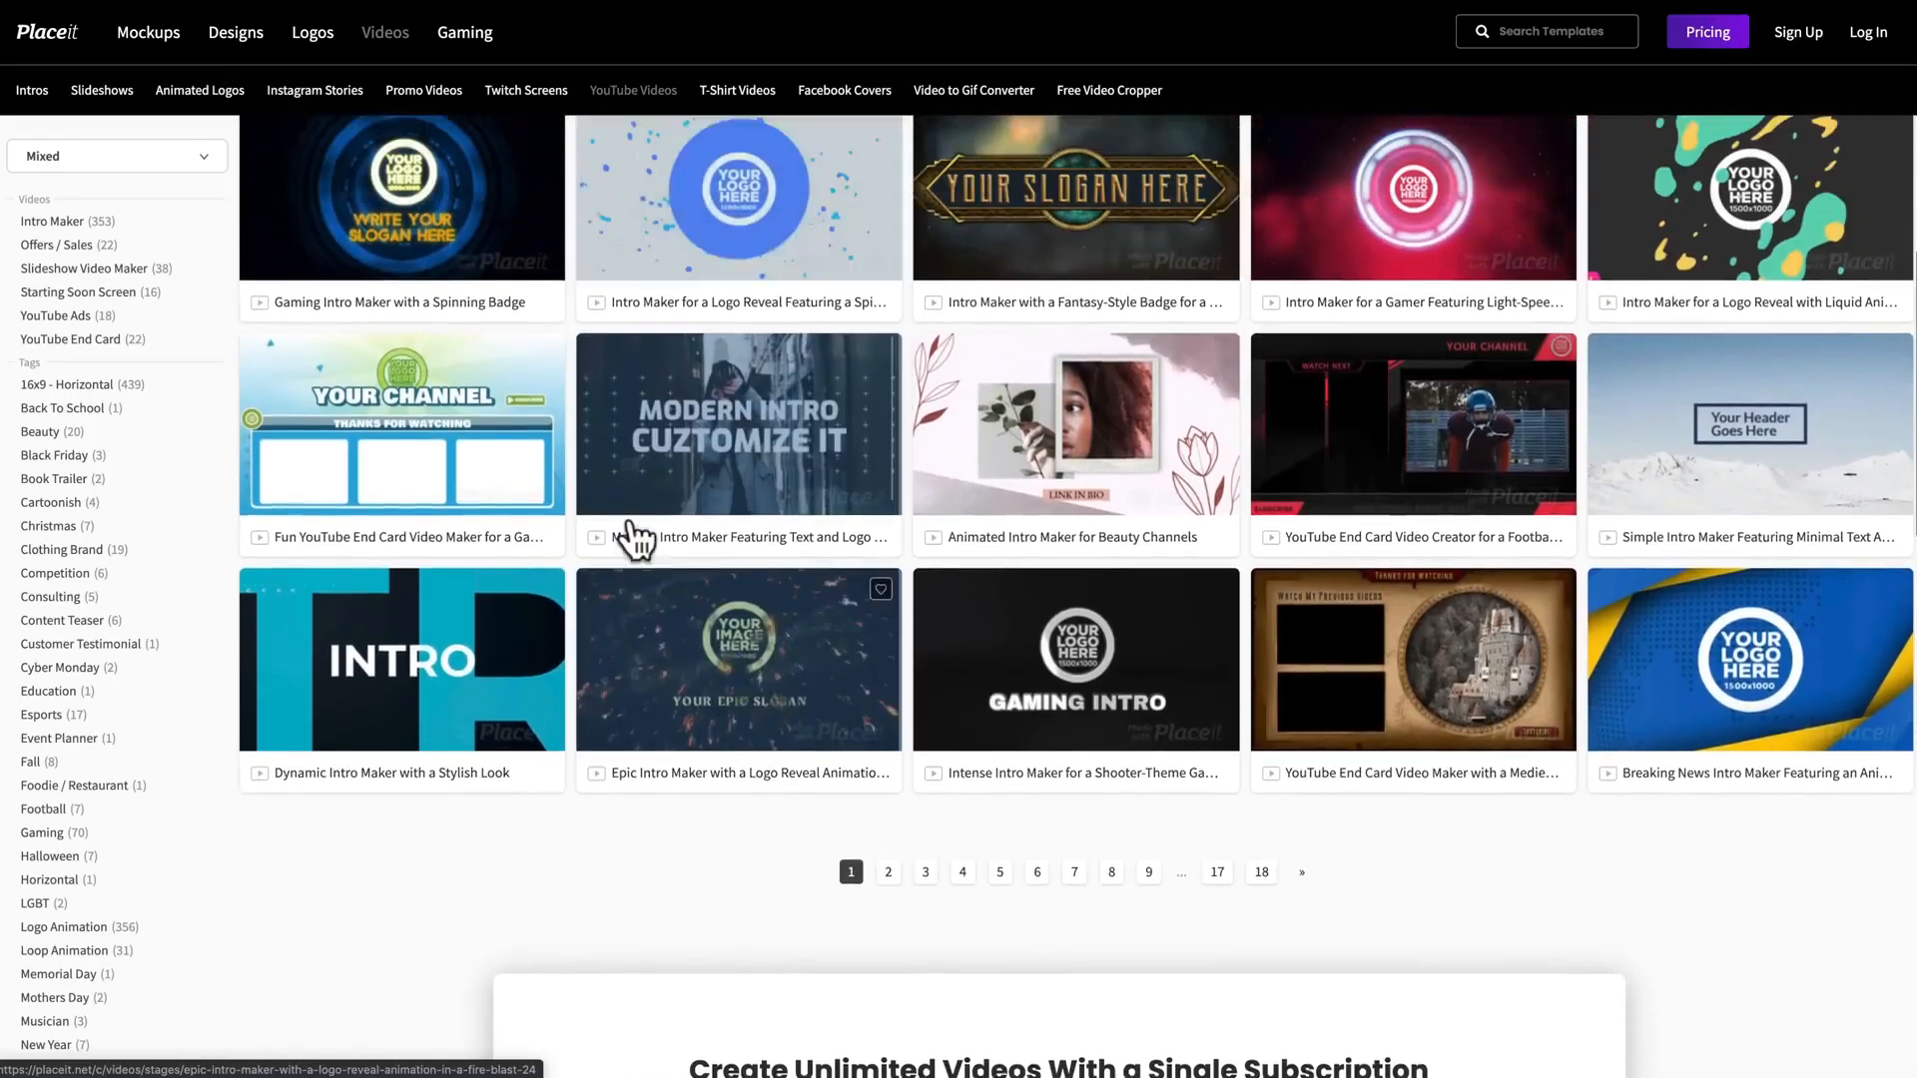
scroll(635, 539, up, 2)
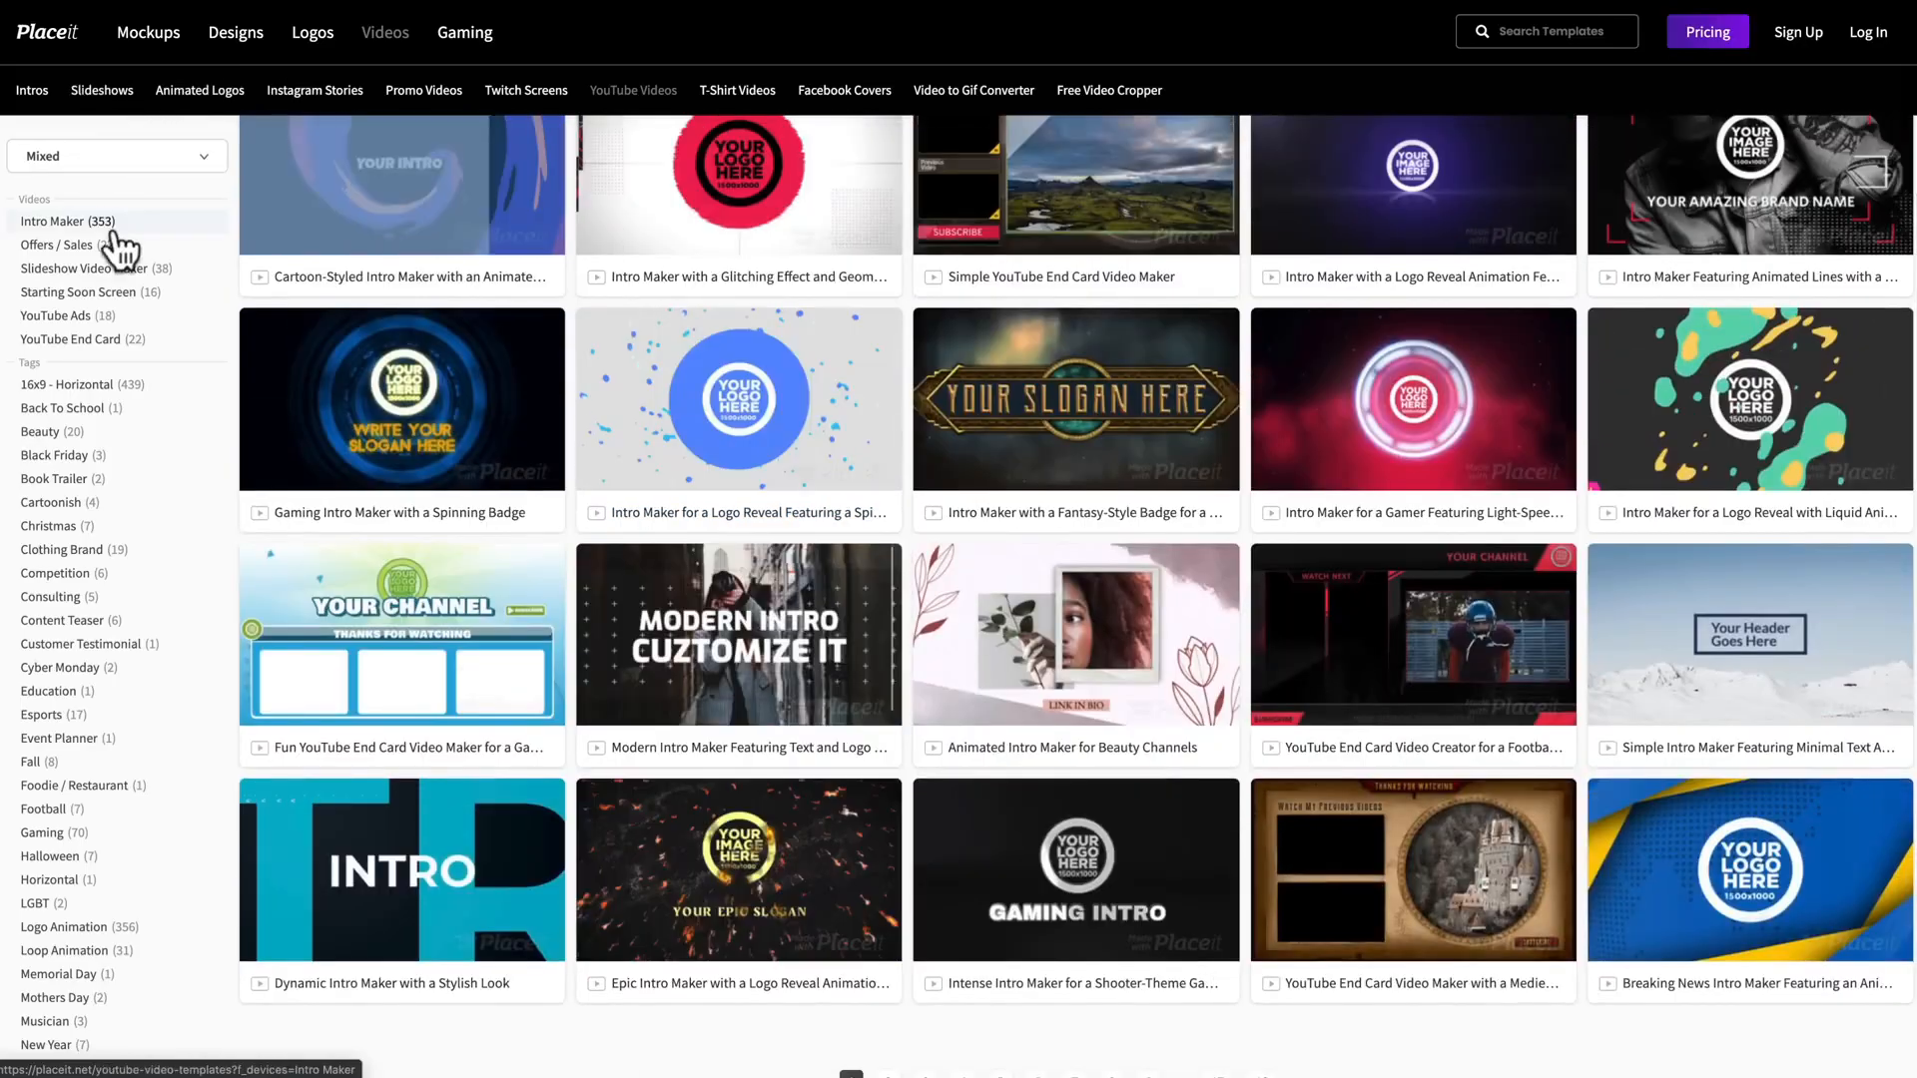
click(113, 341)
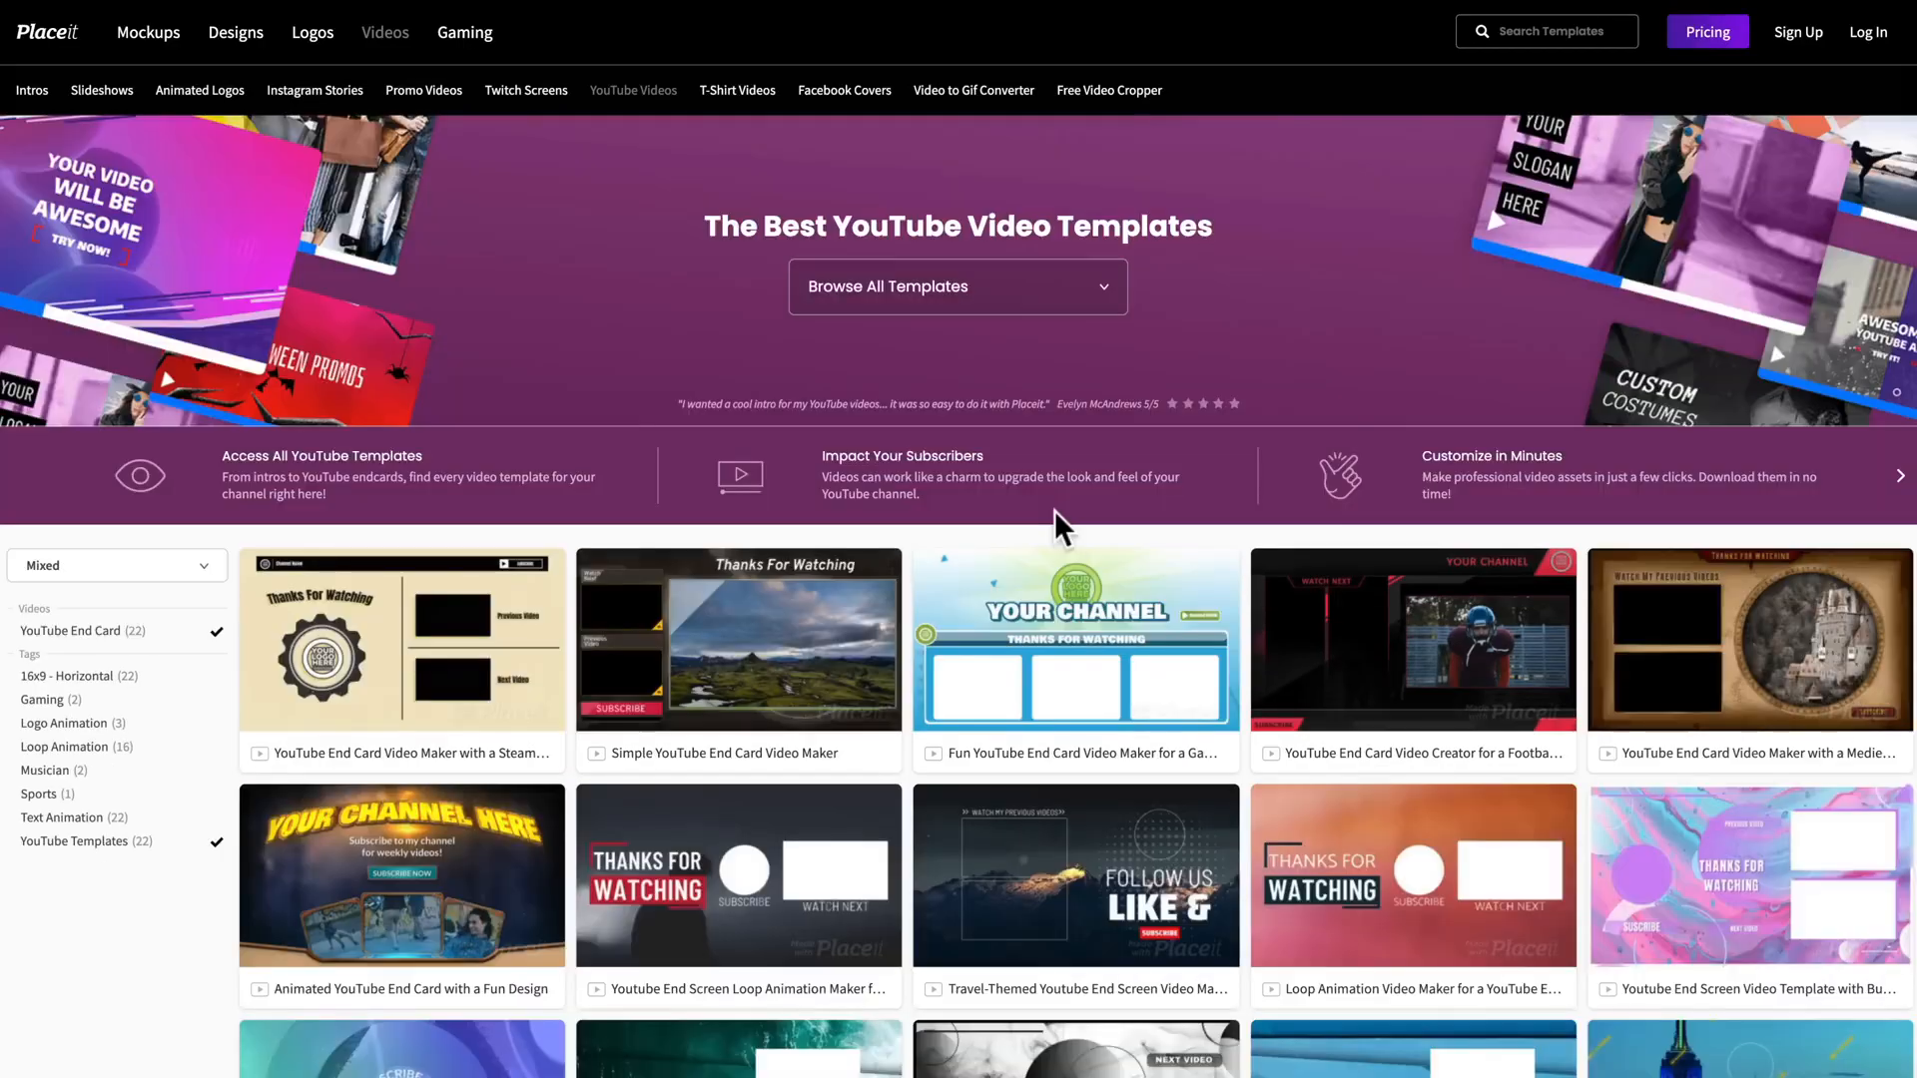
Step: Open the Youtube End Screen Loop Animation Maker for Vloggers template and replay its preview video
scroll(1054, 511, down, 2)
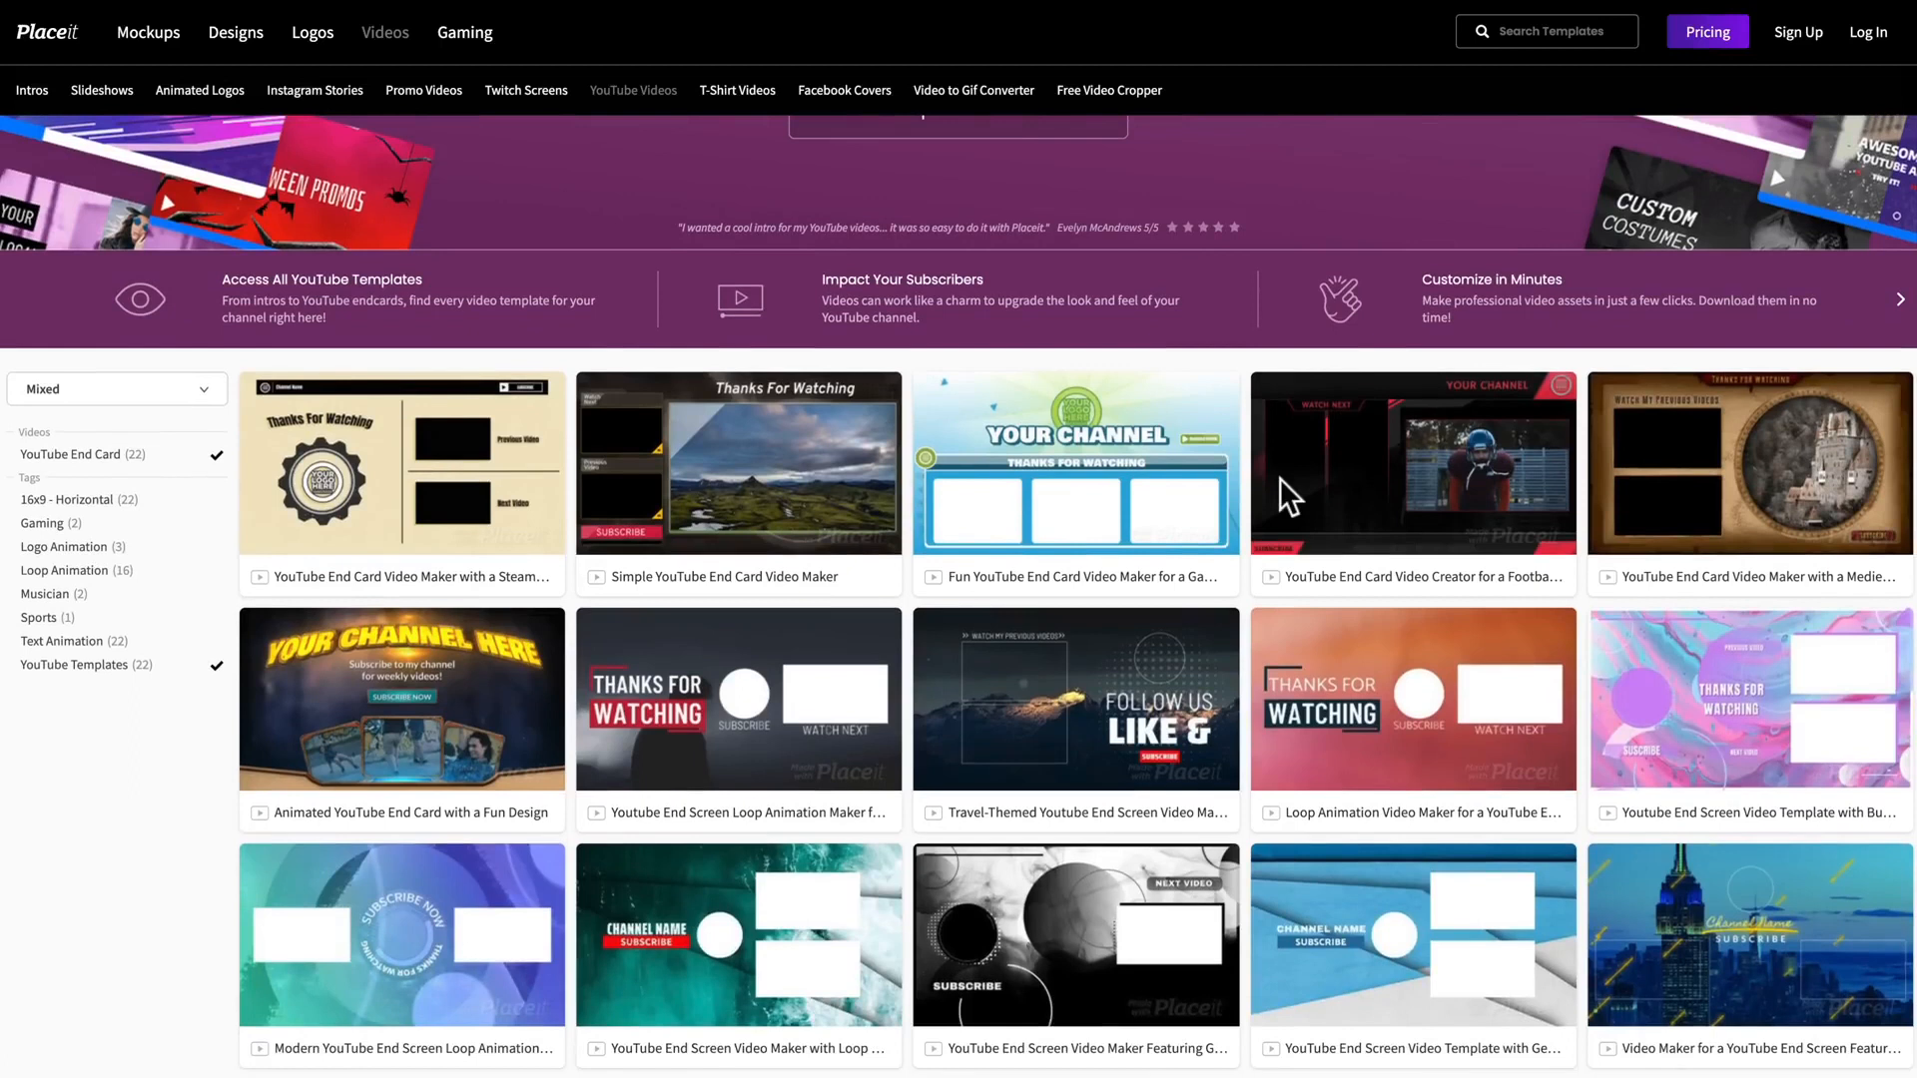
mouse_move(1378, 542)
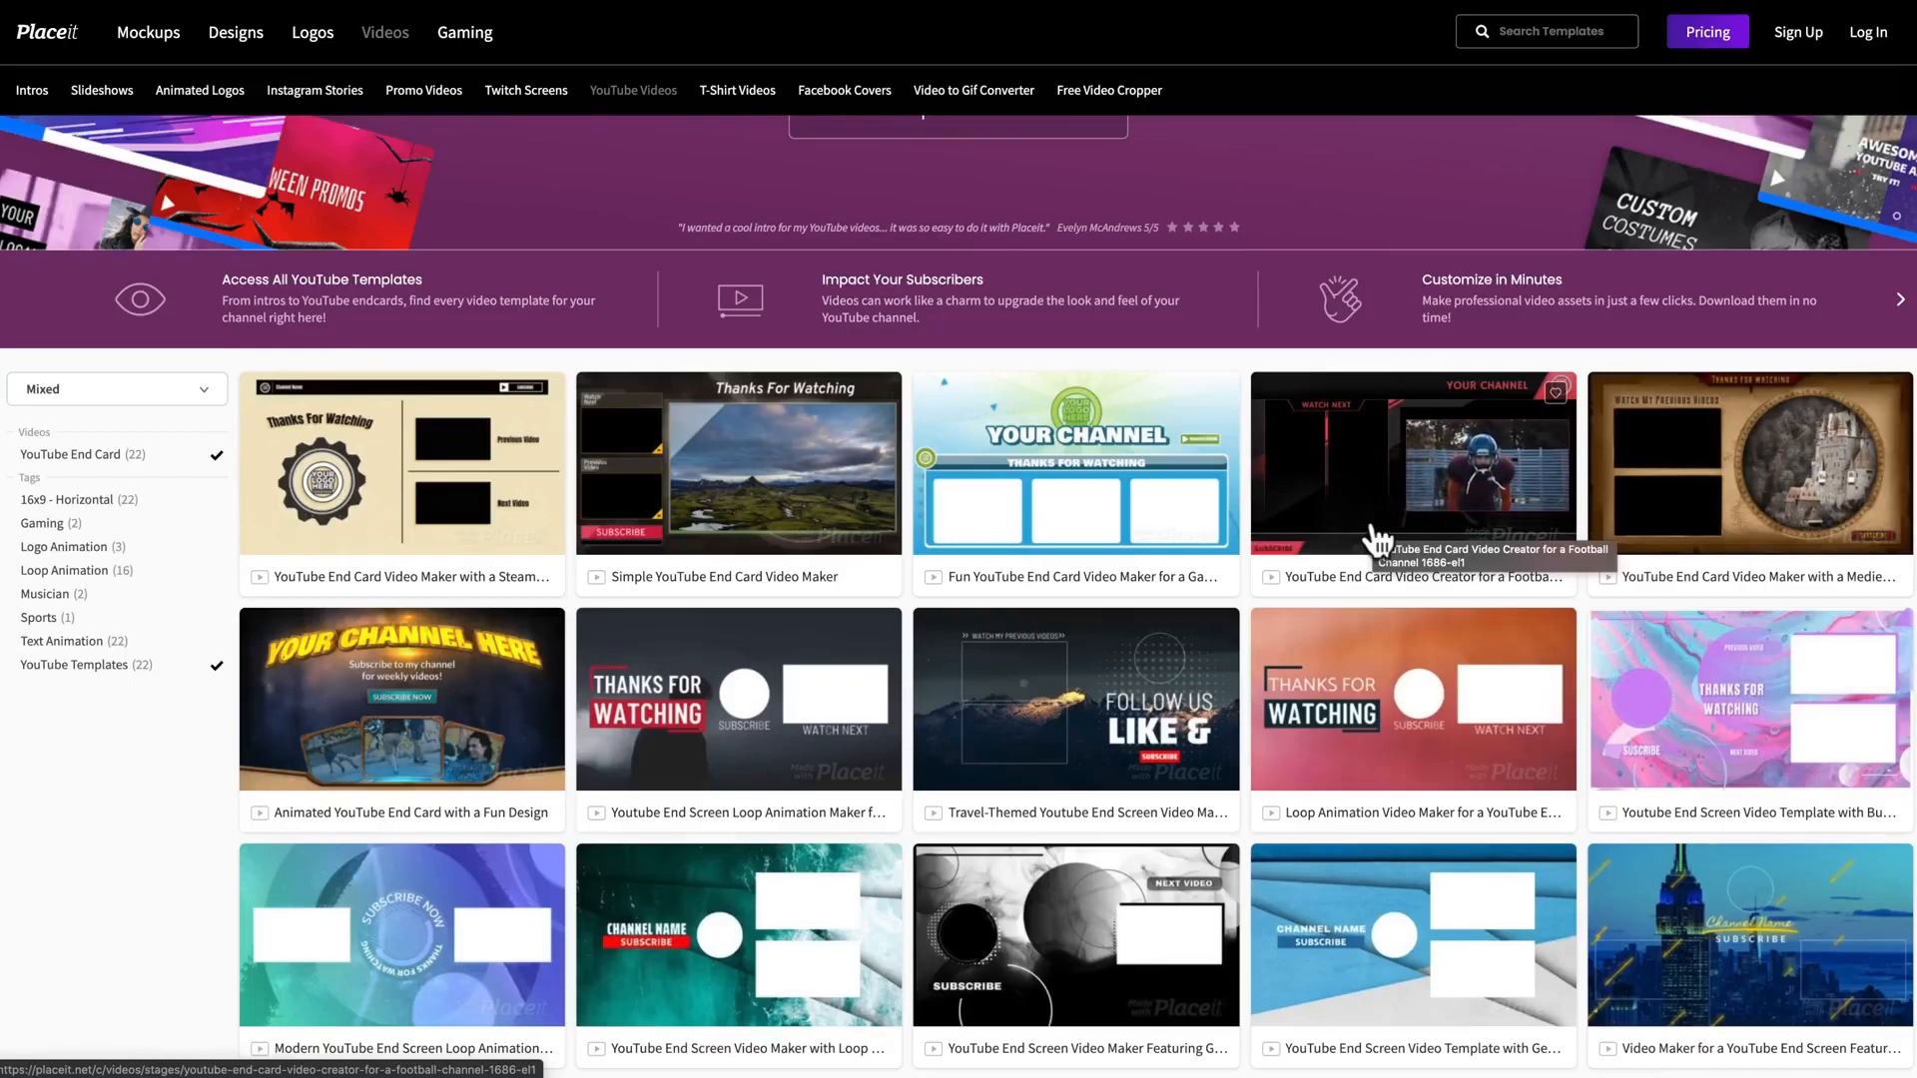
mouse_move(1437, 763)
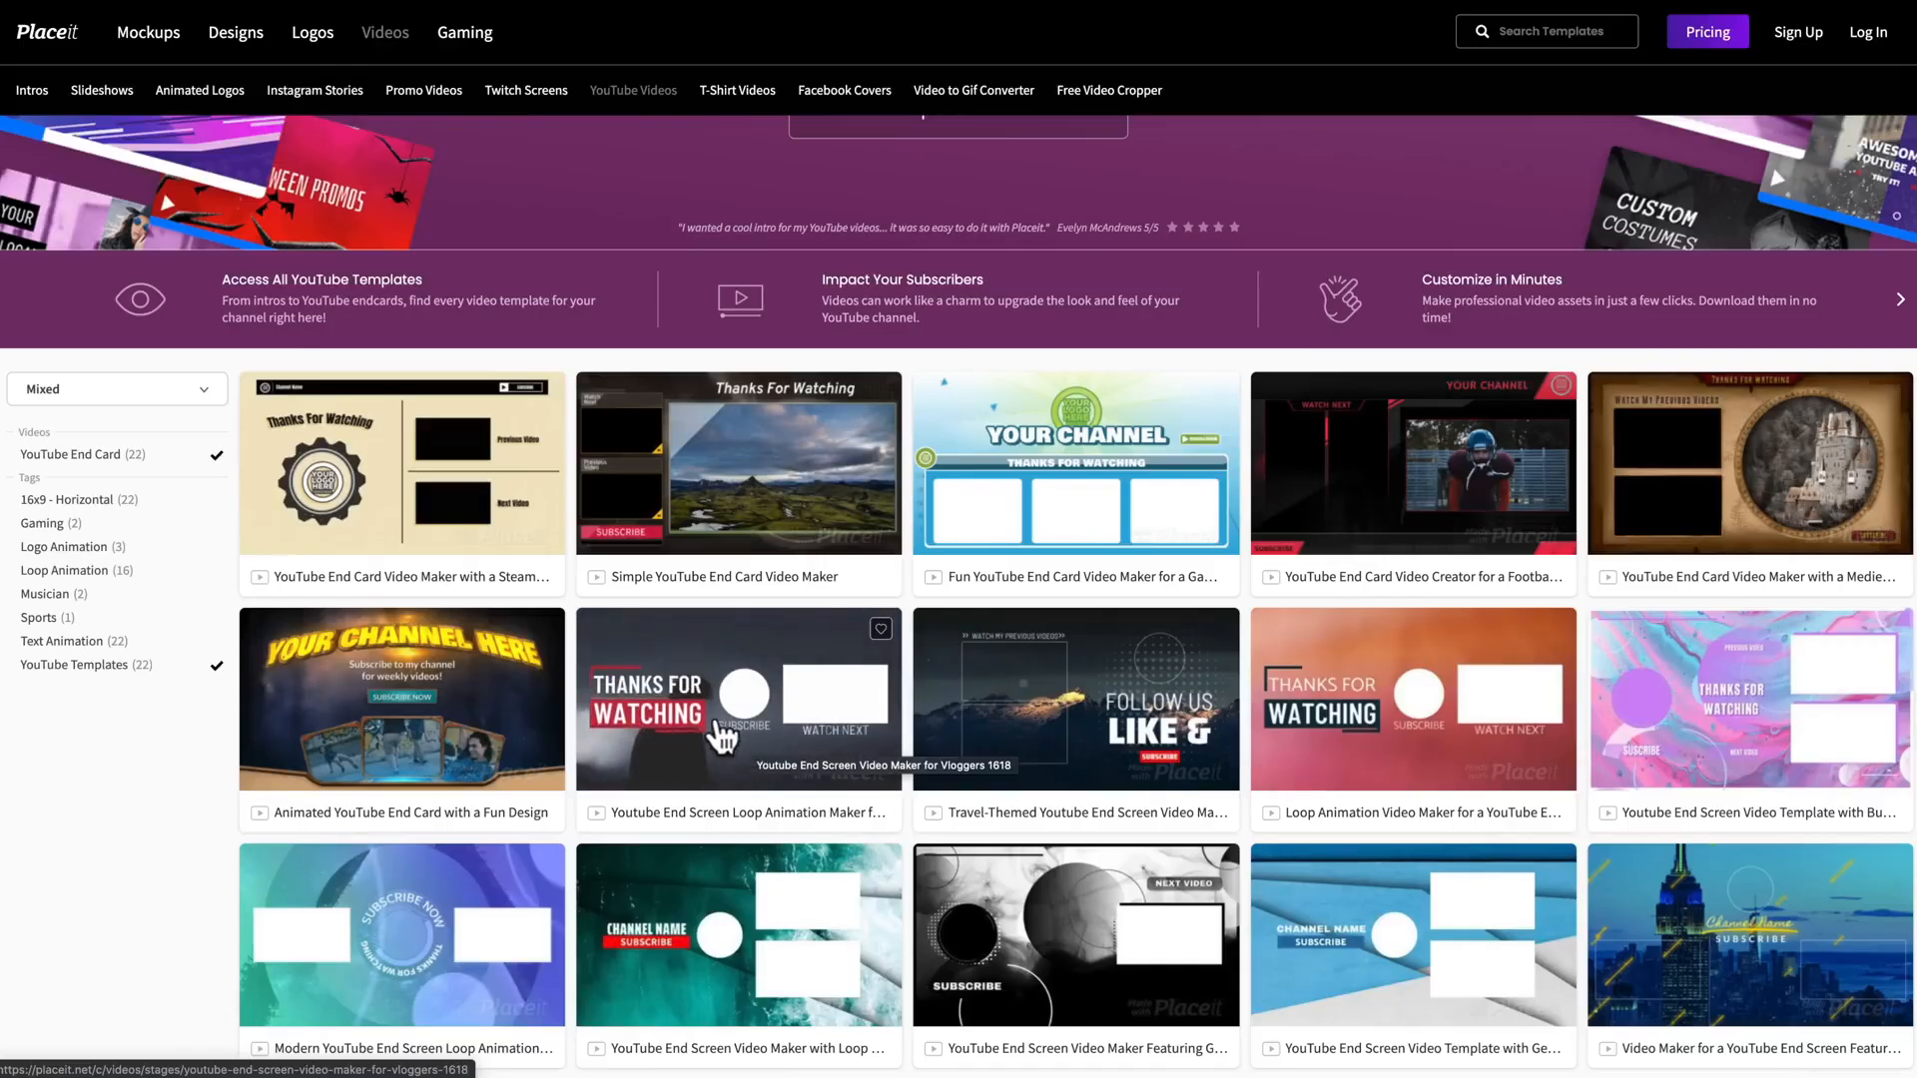
scroll(854, 743, down, 3)
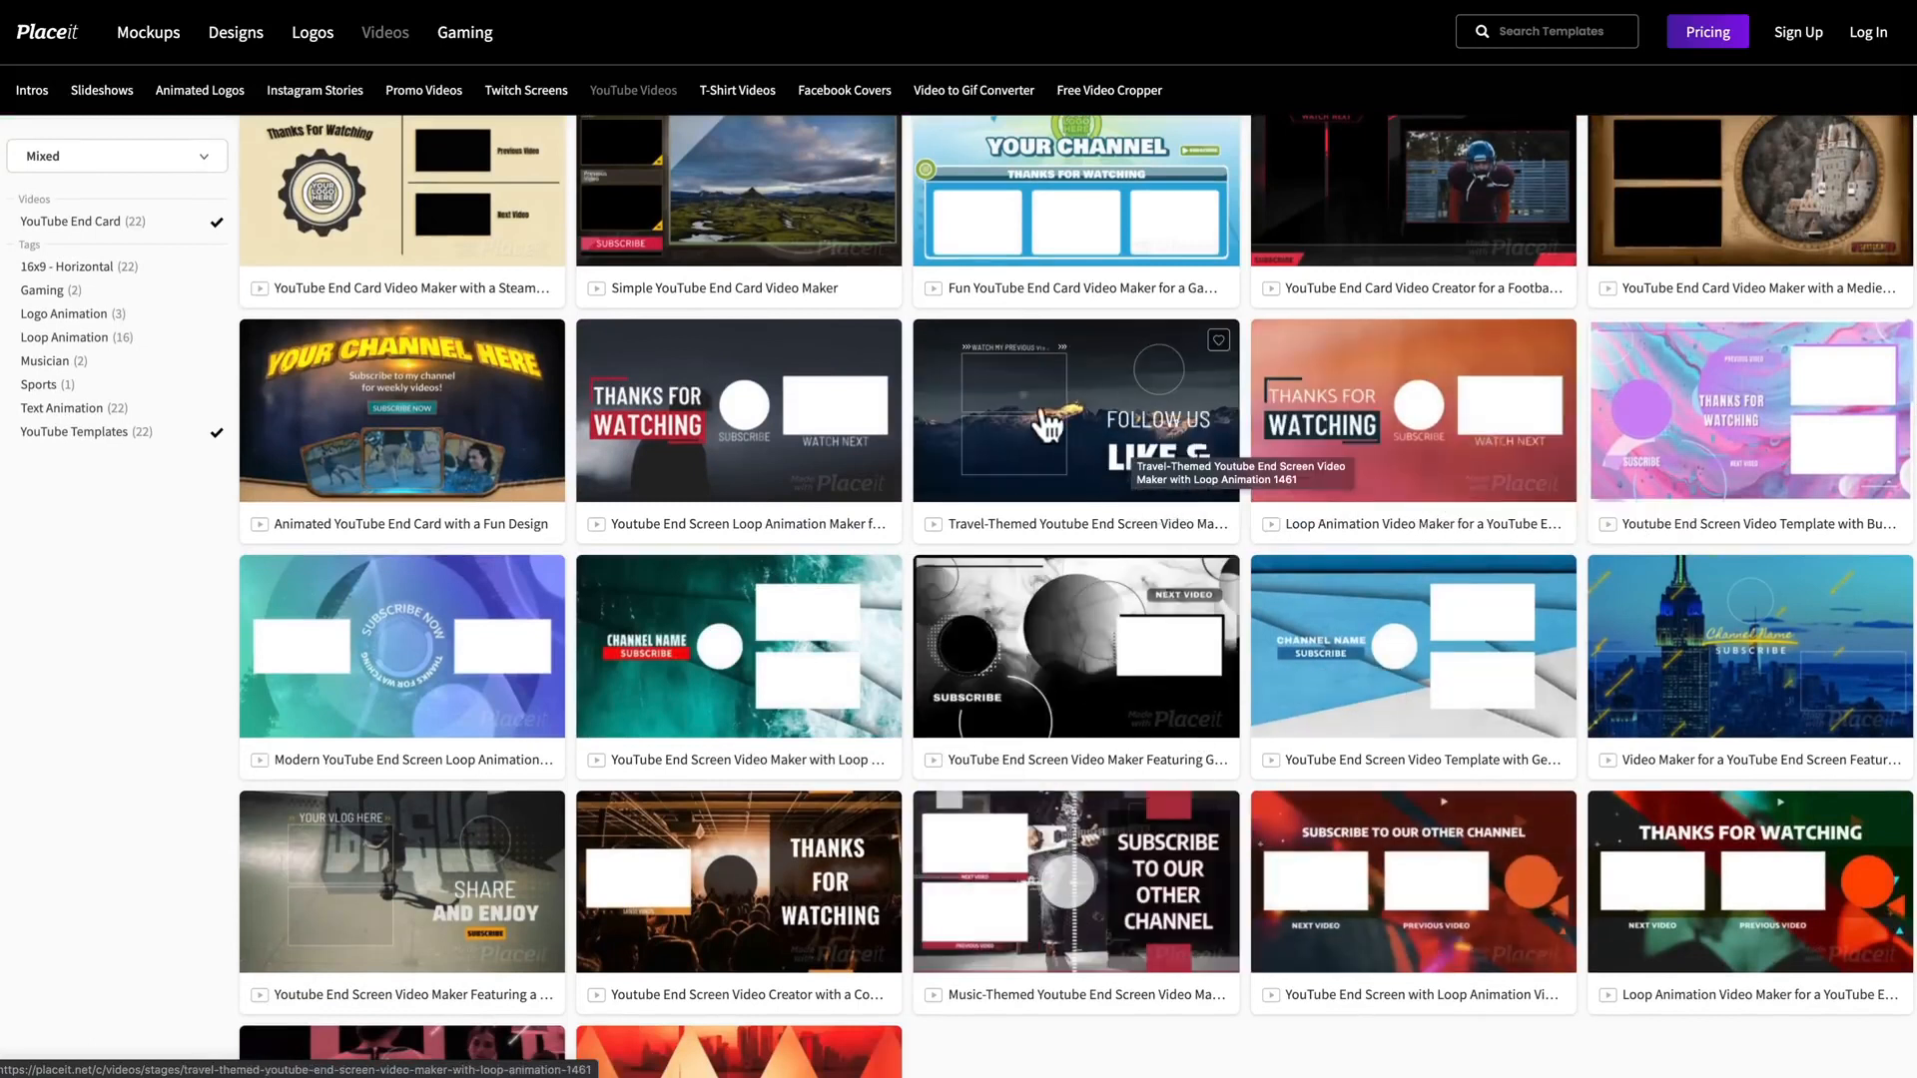
click(800, 401)
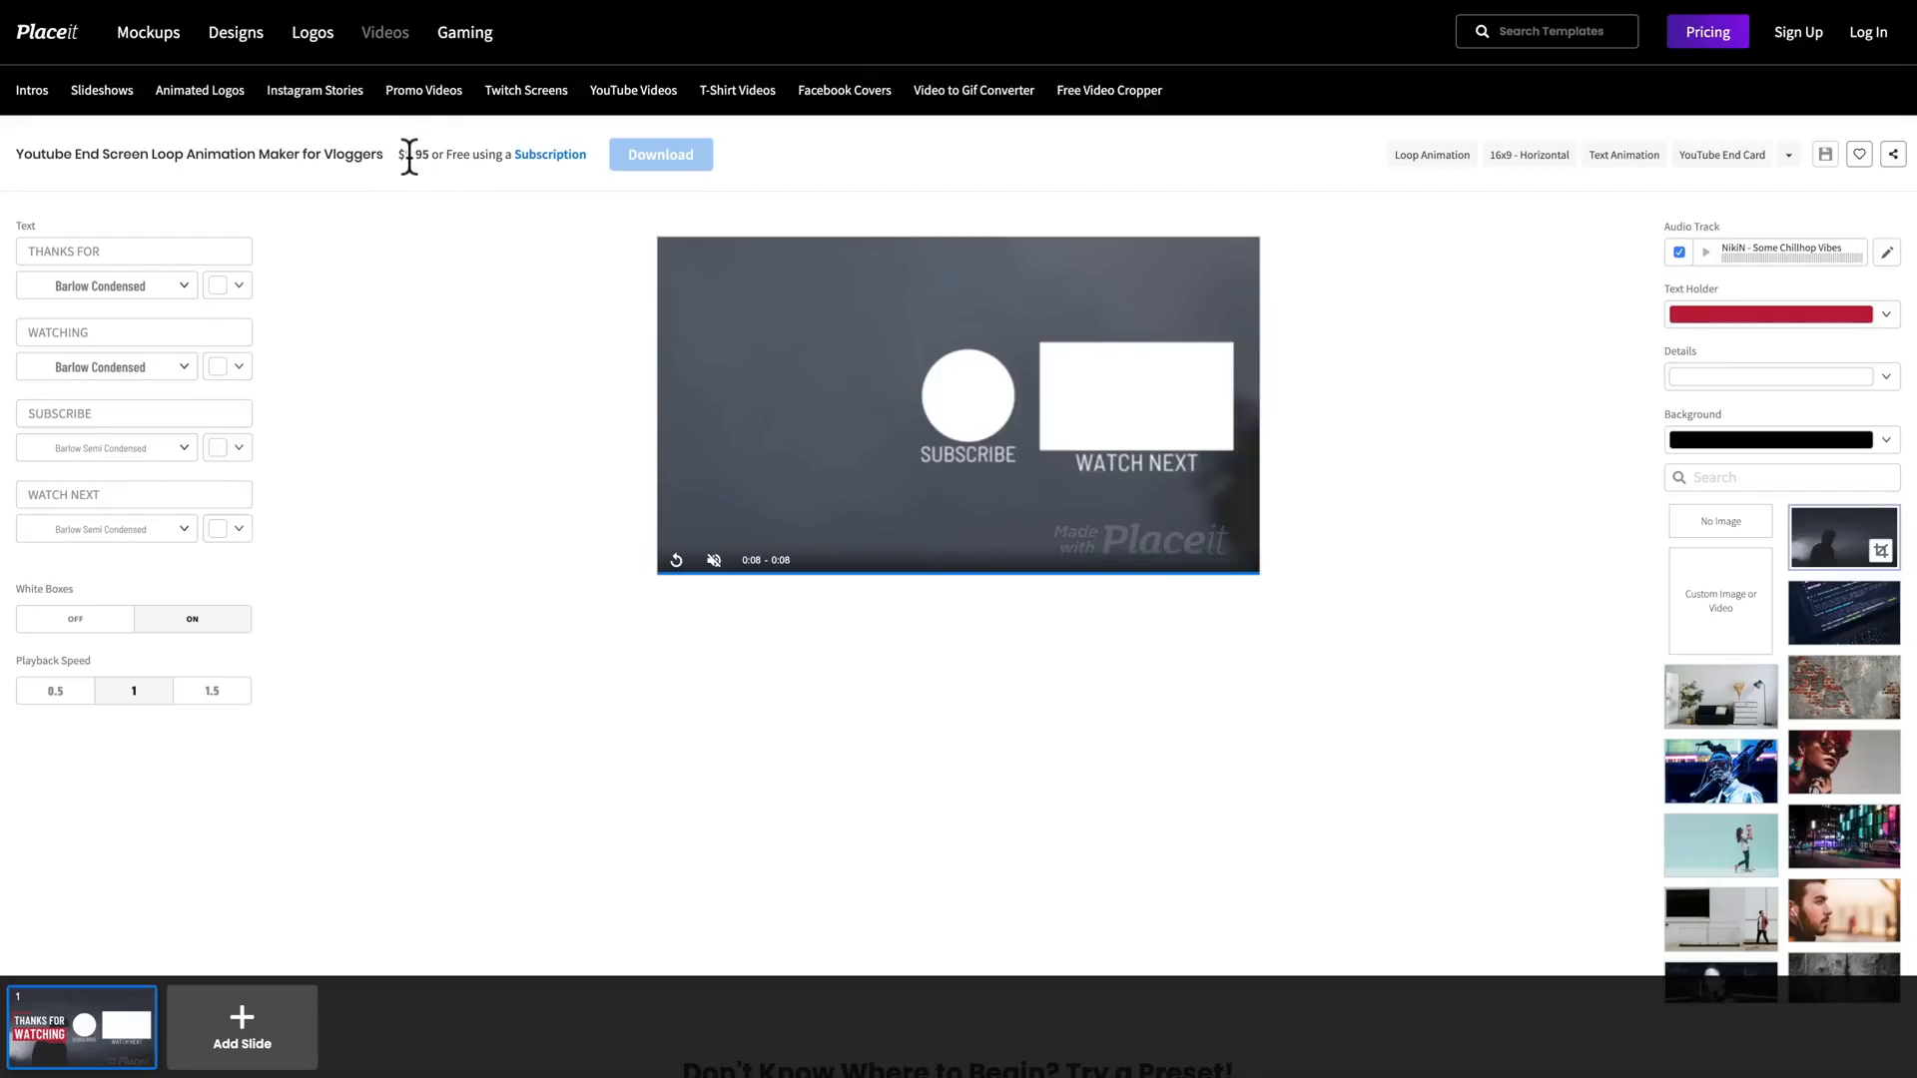
click(550, 155)
click(675, 561)
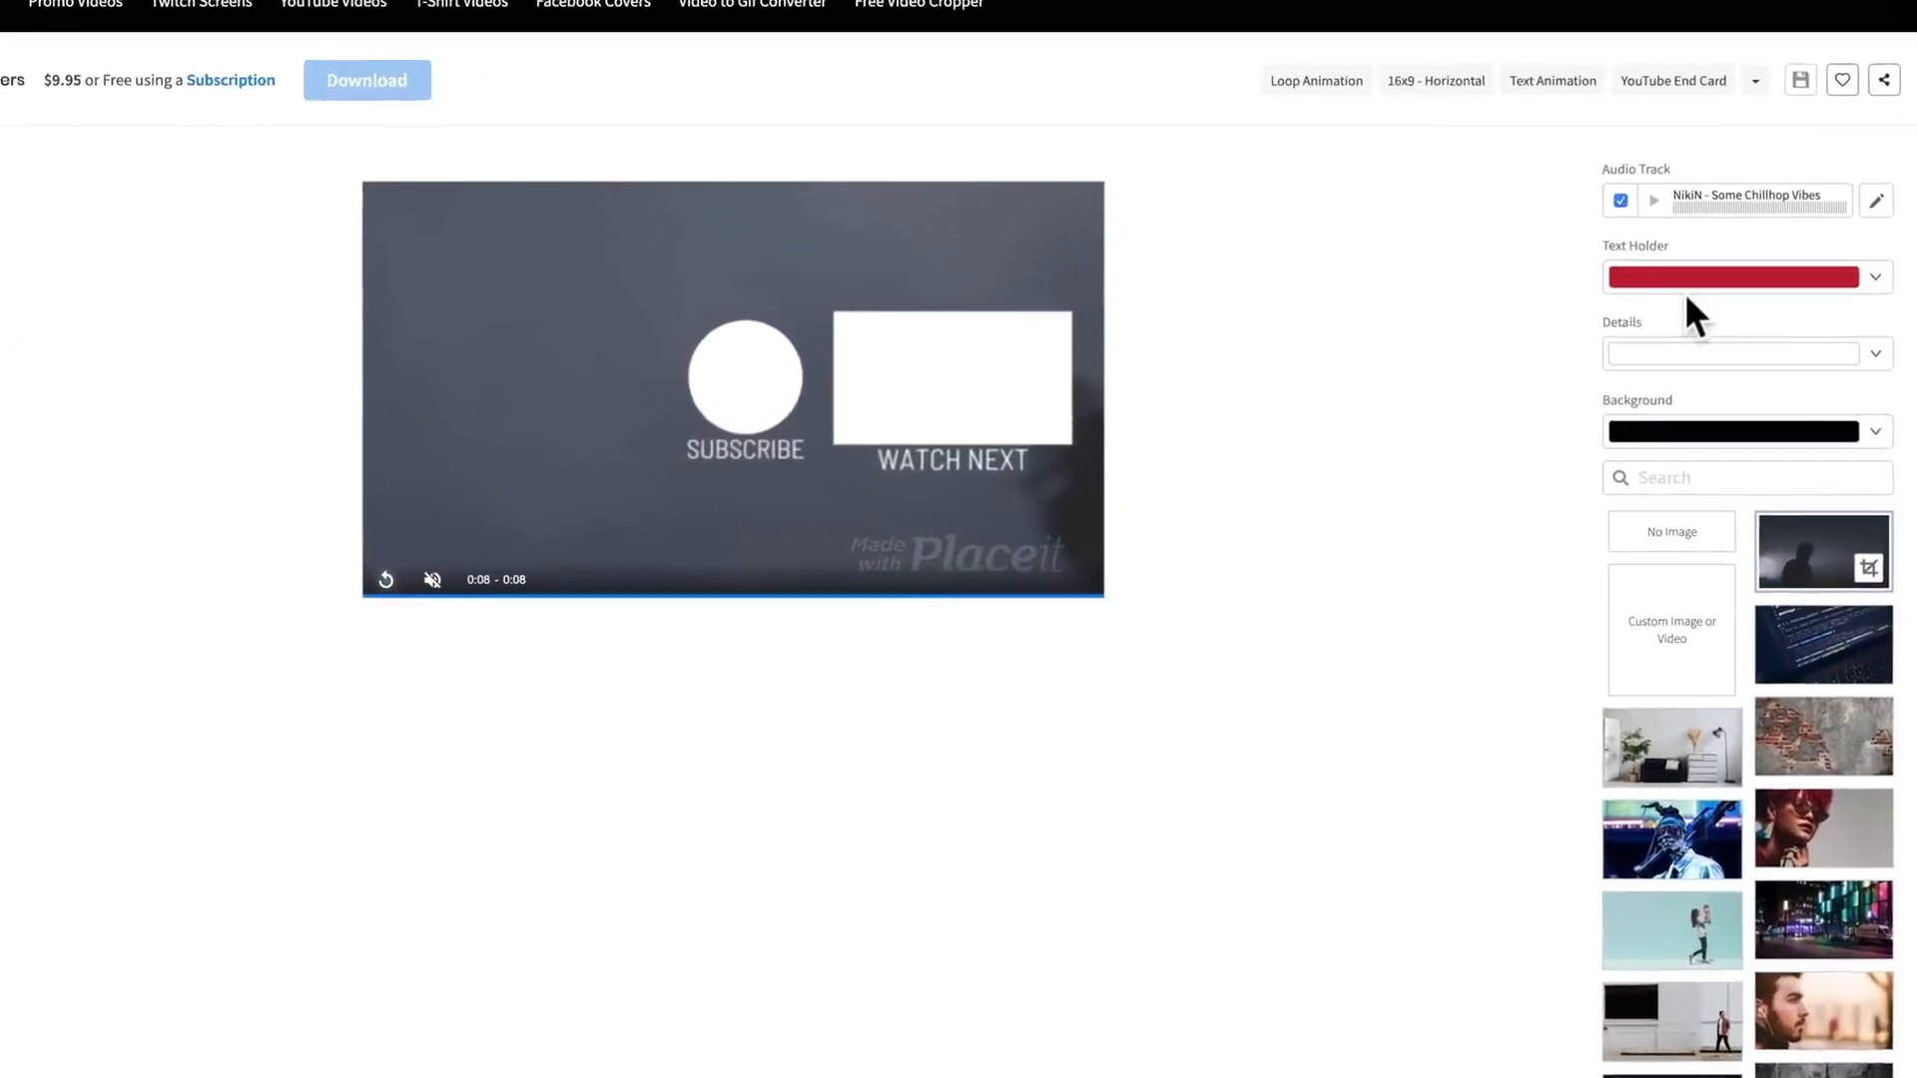
Step: Change the Text Holder colour to a medium bright blue
click(1739, 255)
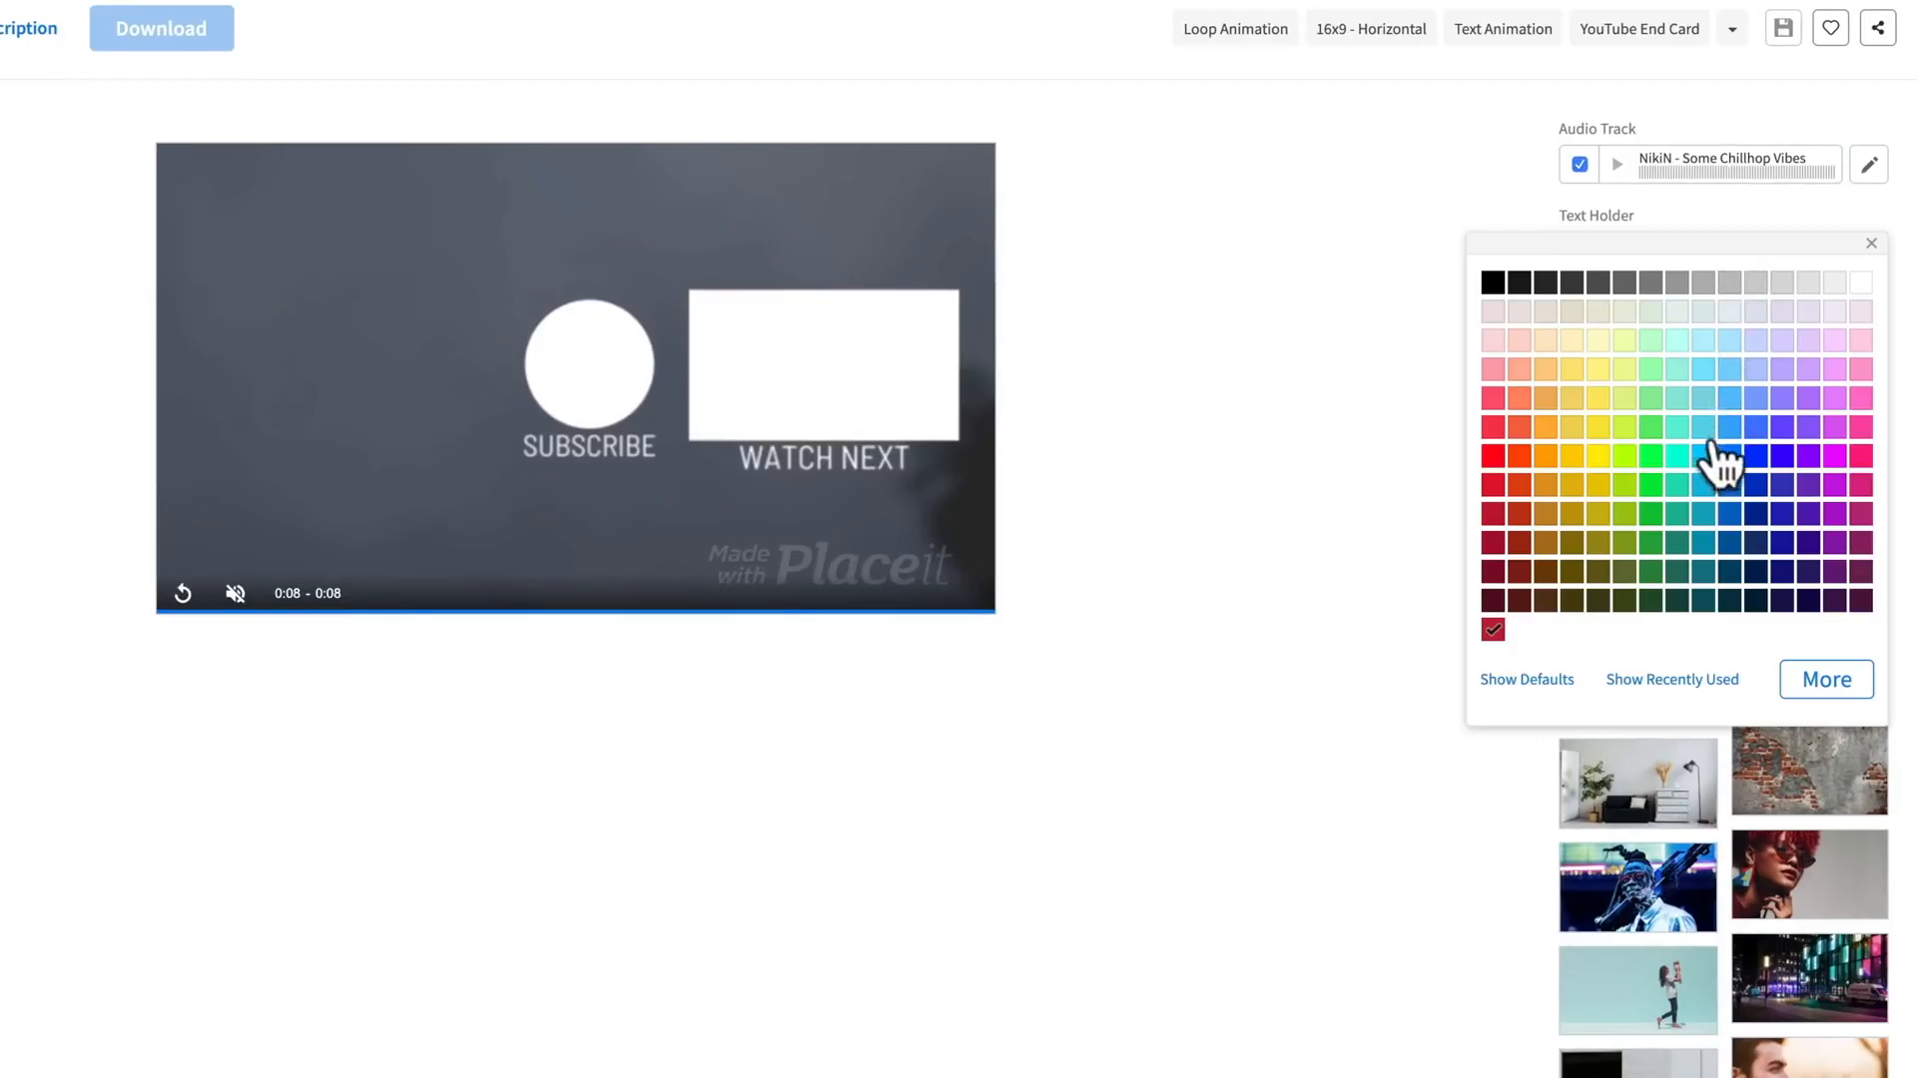
click(1705, 459)
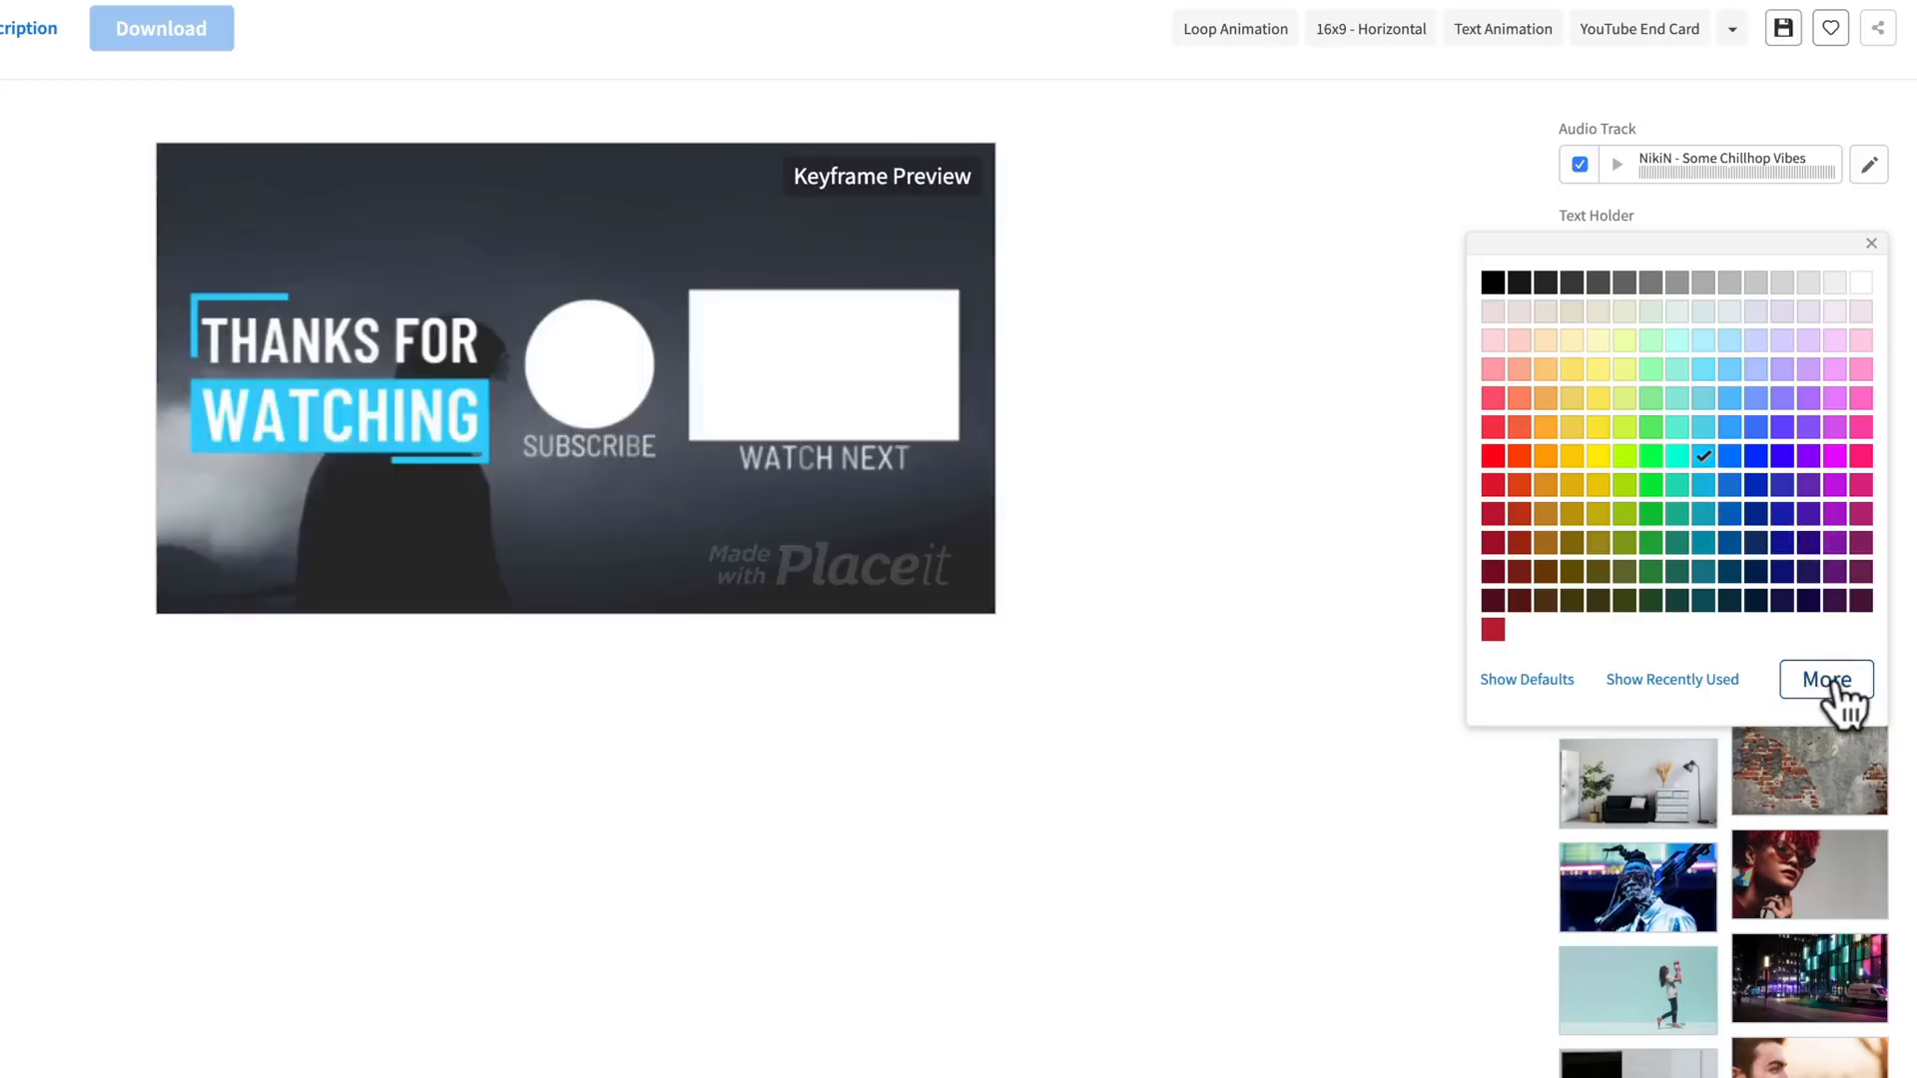
click(1727, 429)
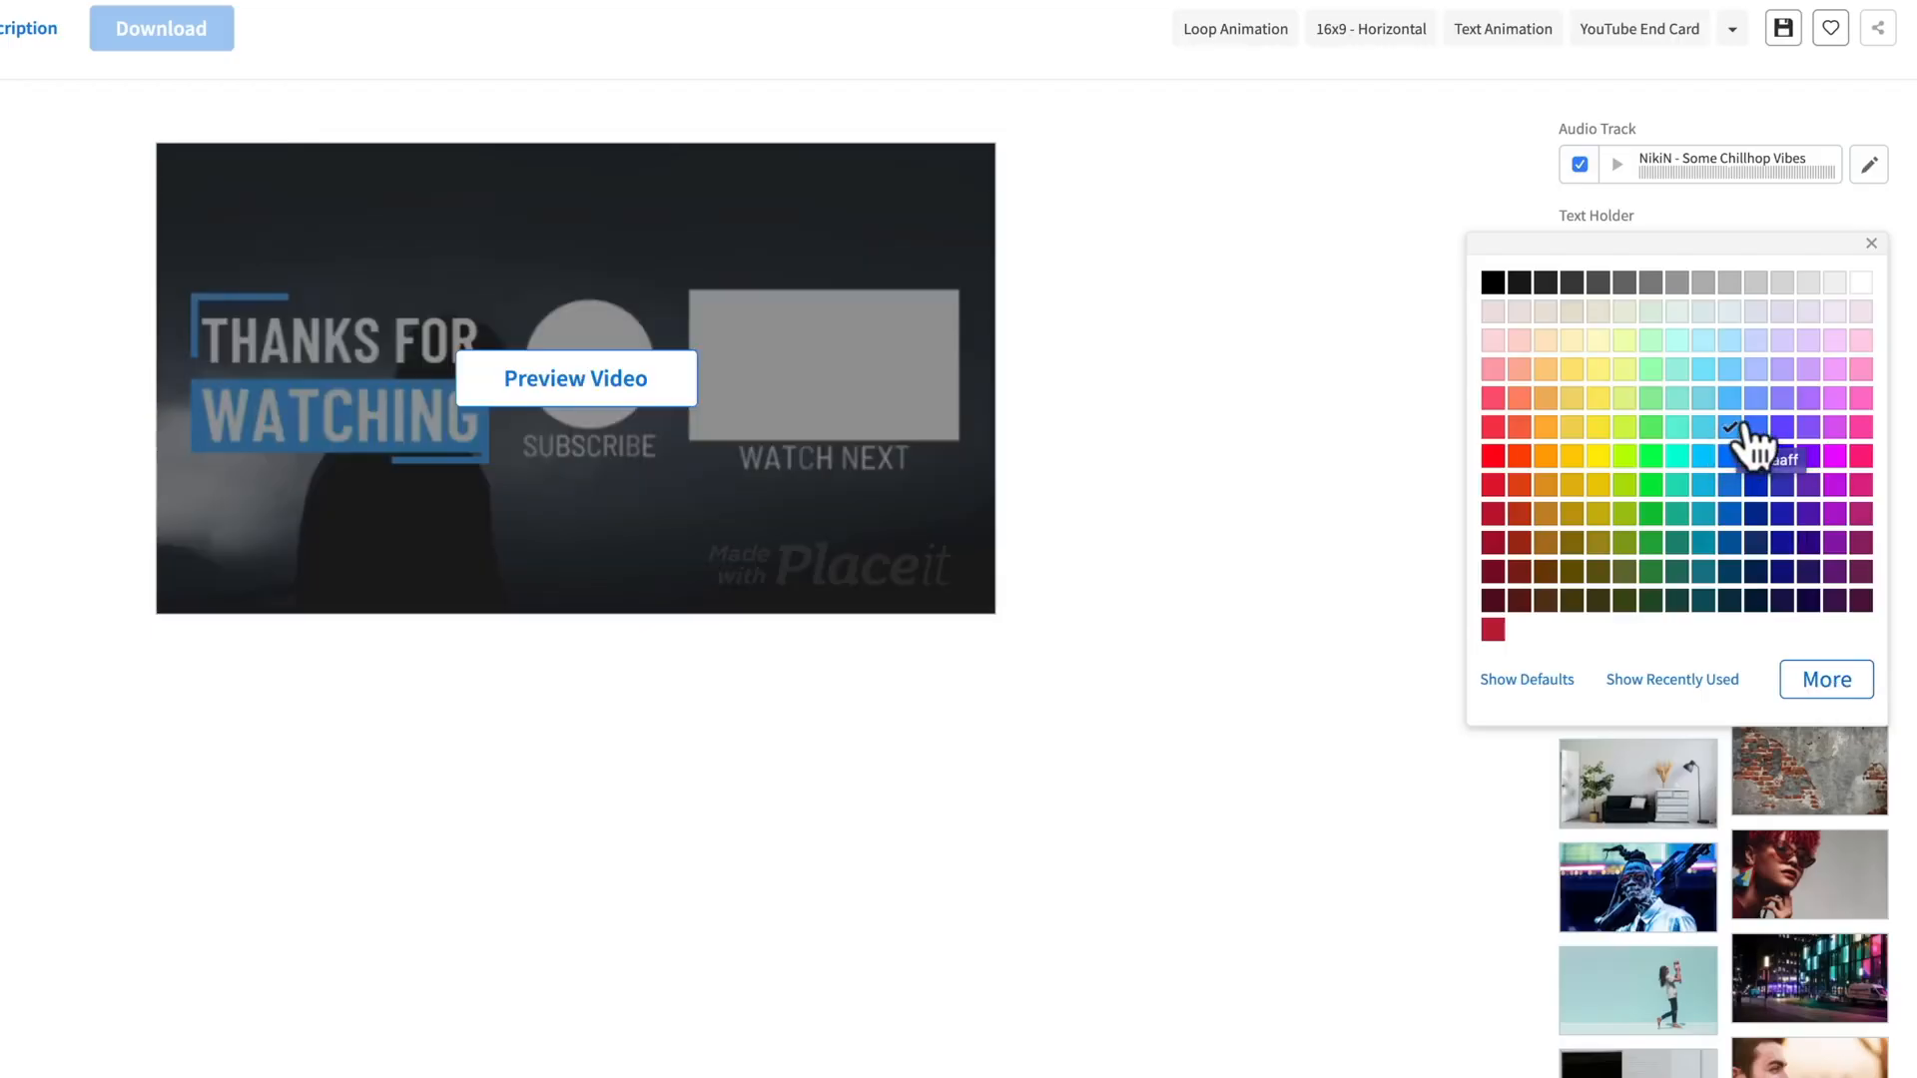
click(1871, 243)
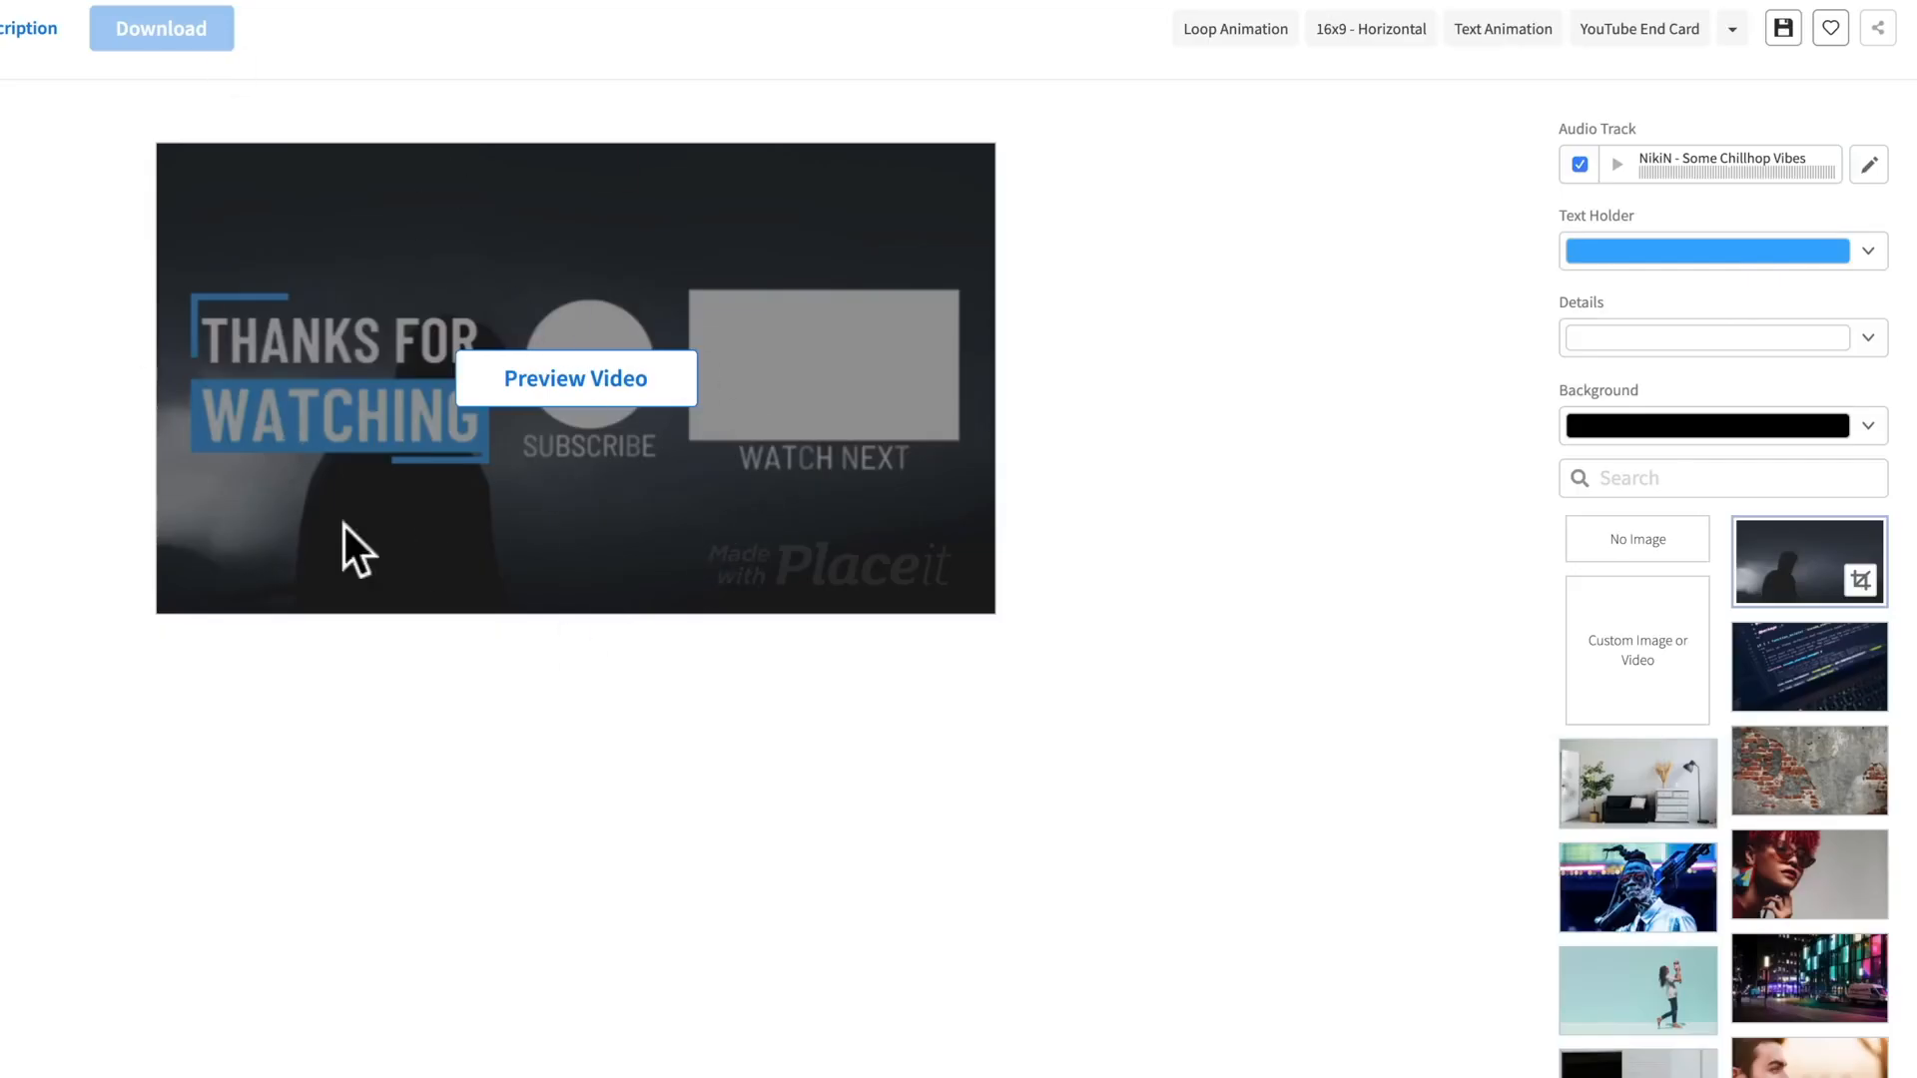
Step: Preview the recoloured end screen video and turn off its audio track
click(529, 391)
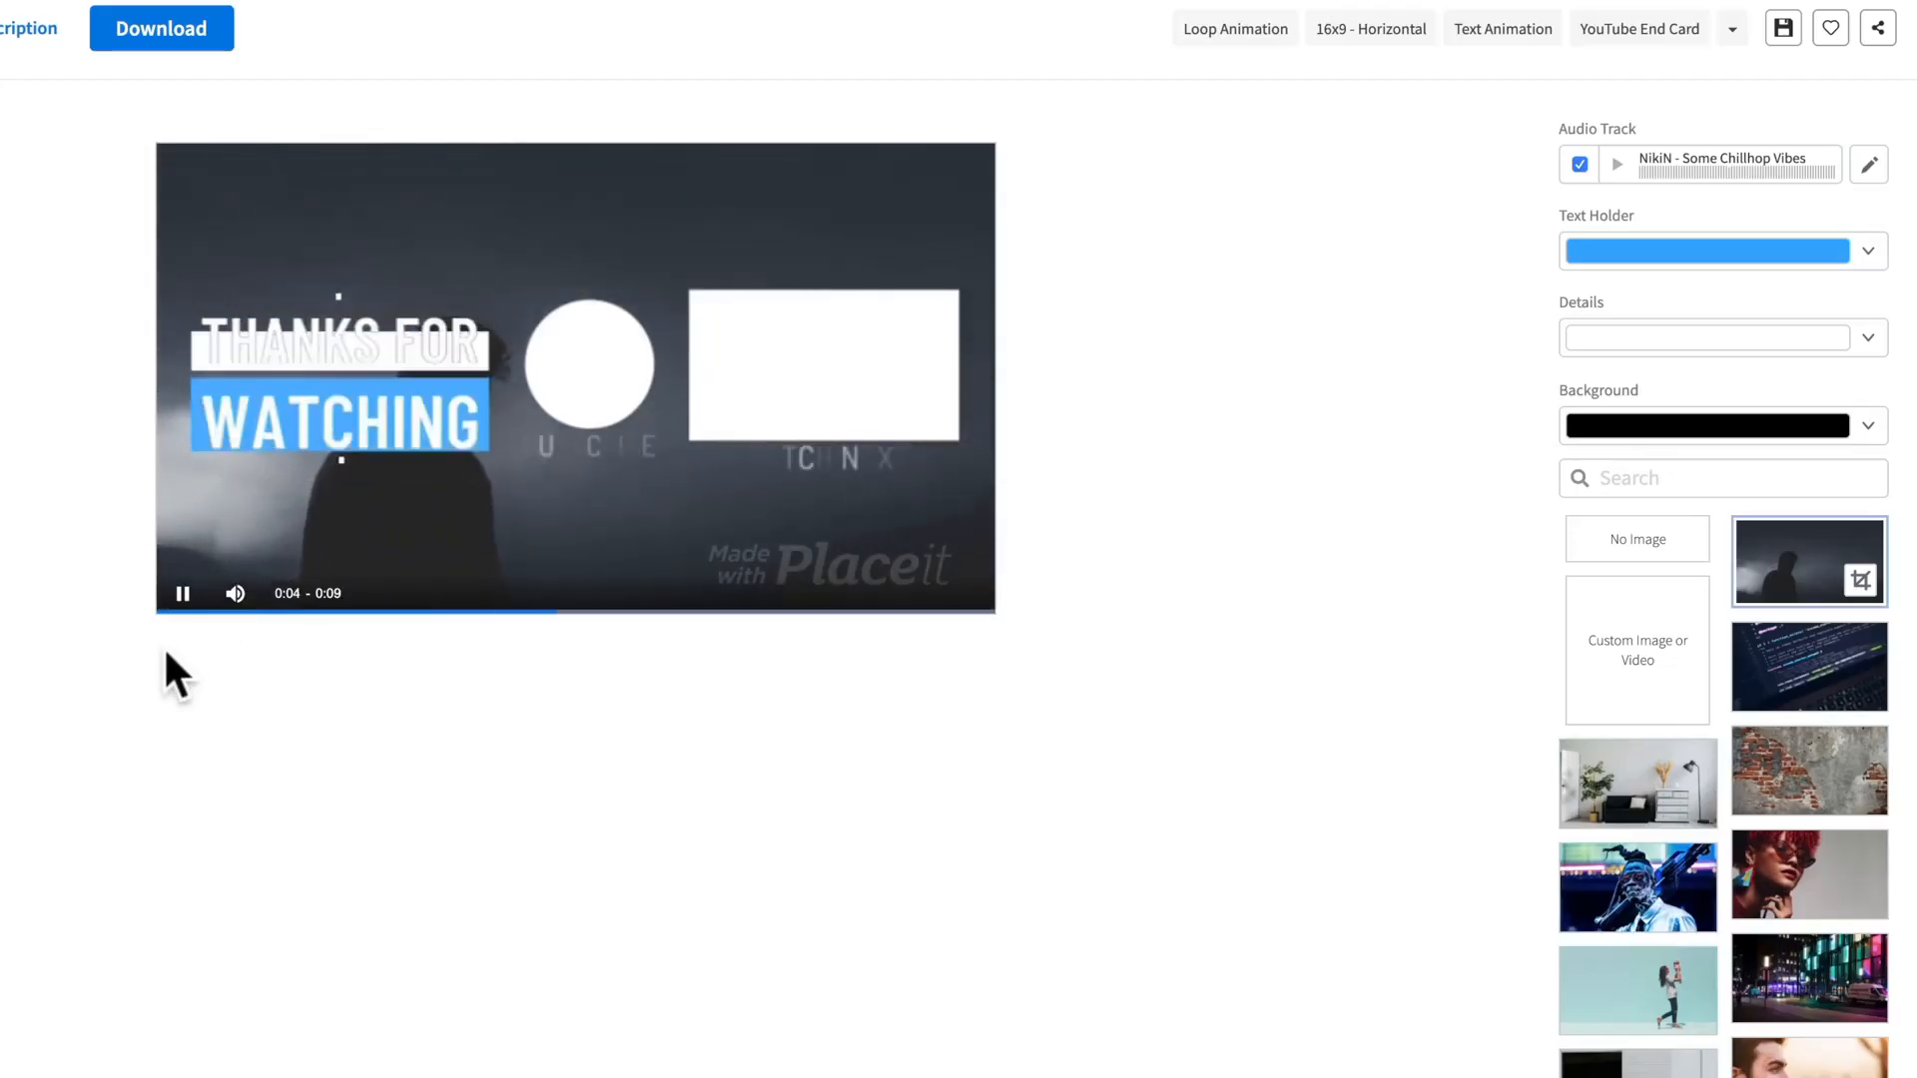
click(1579, 164)
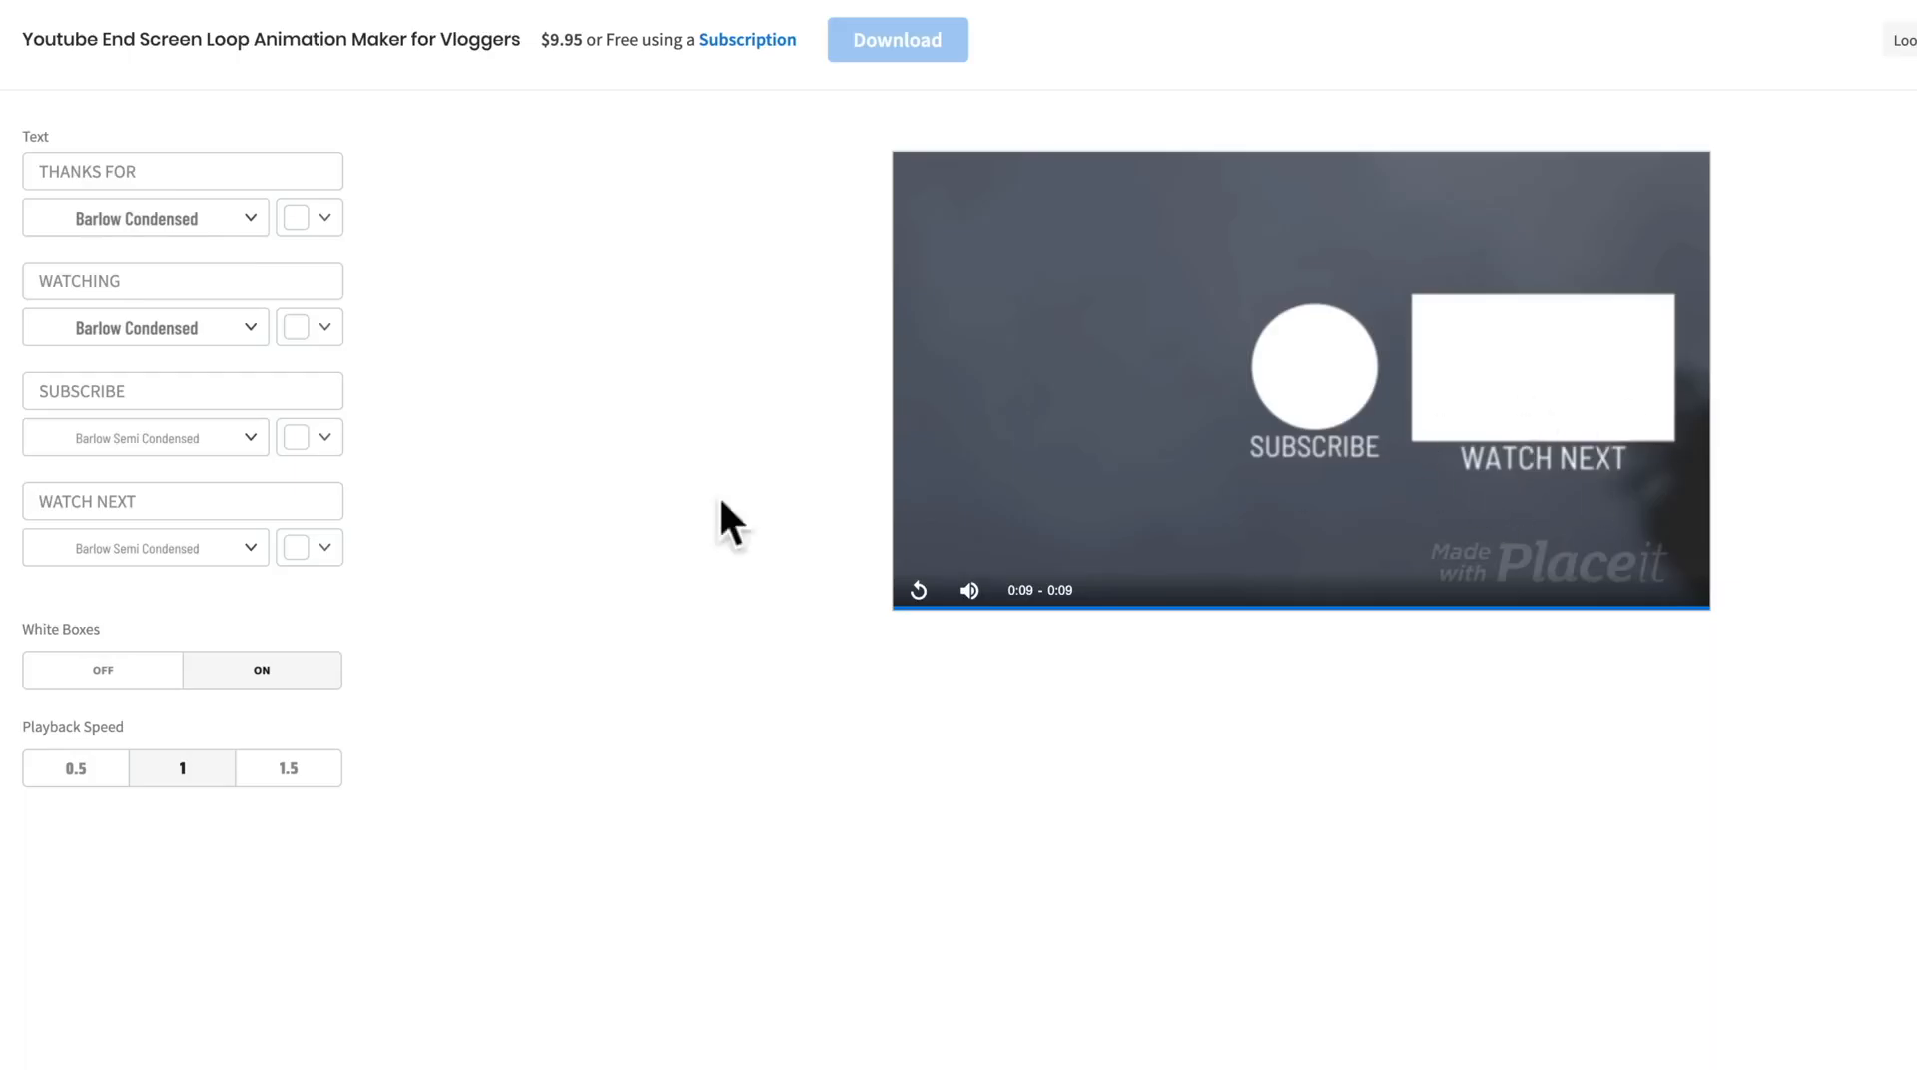
Step: Replace the WATCH NEXT text with "EDIT FASTER!"
click(115, 500)
text(EDIT FASTER!)
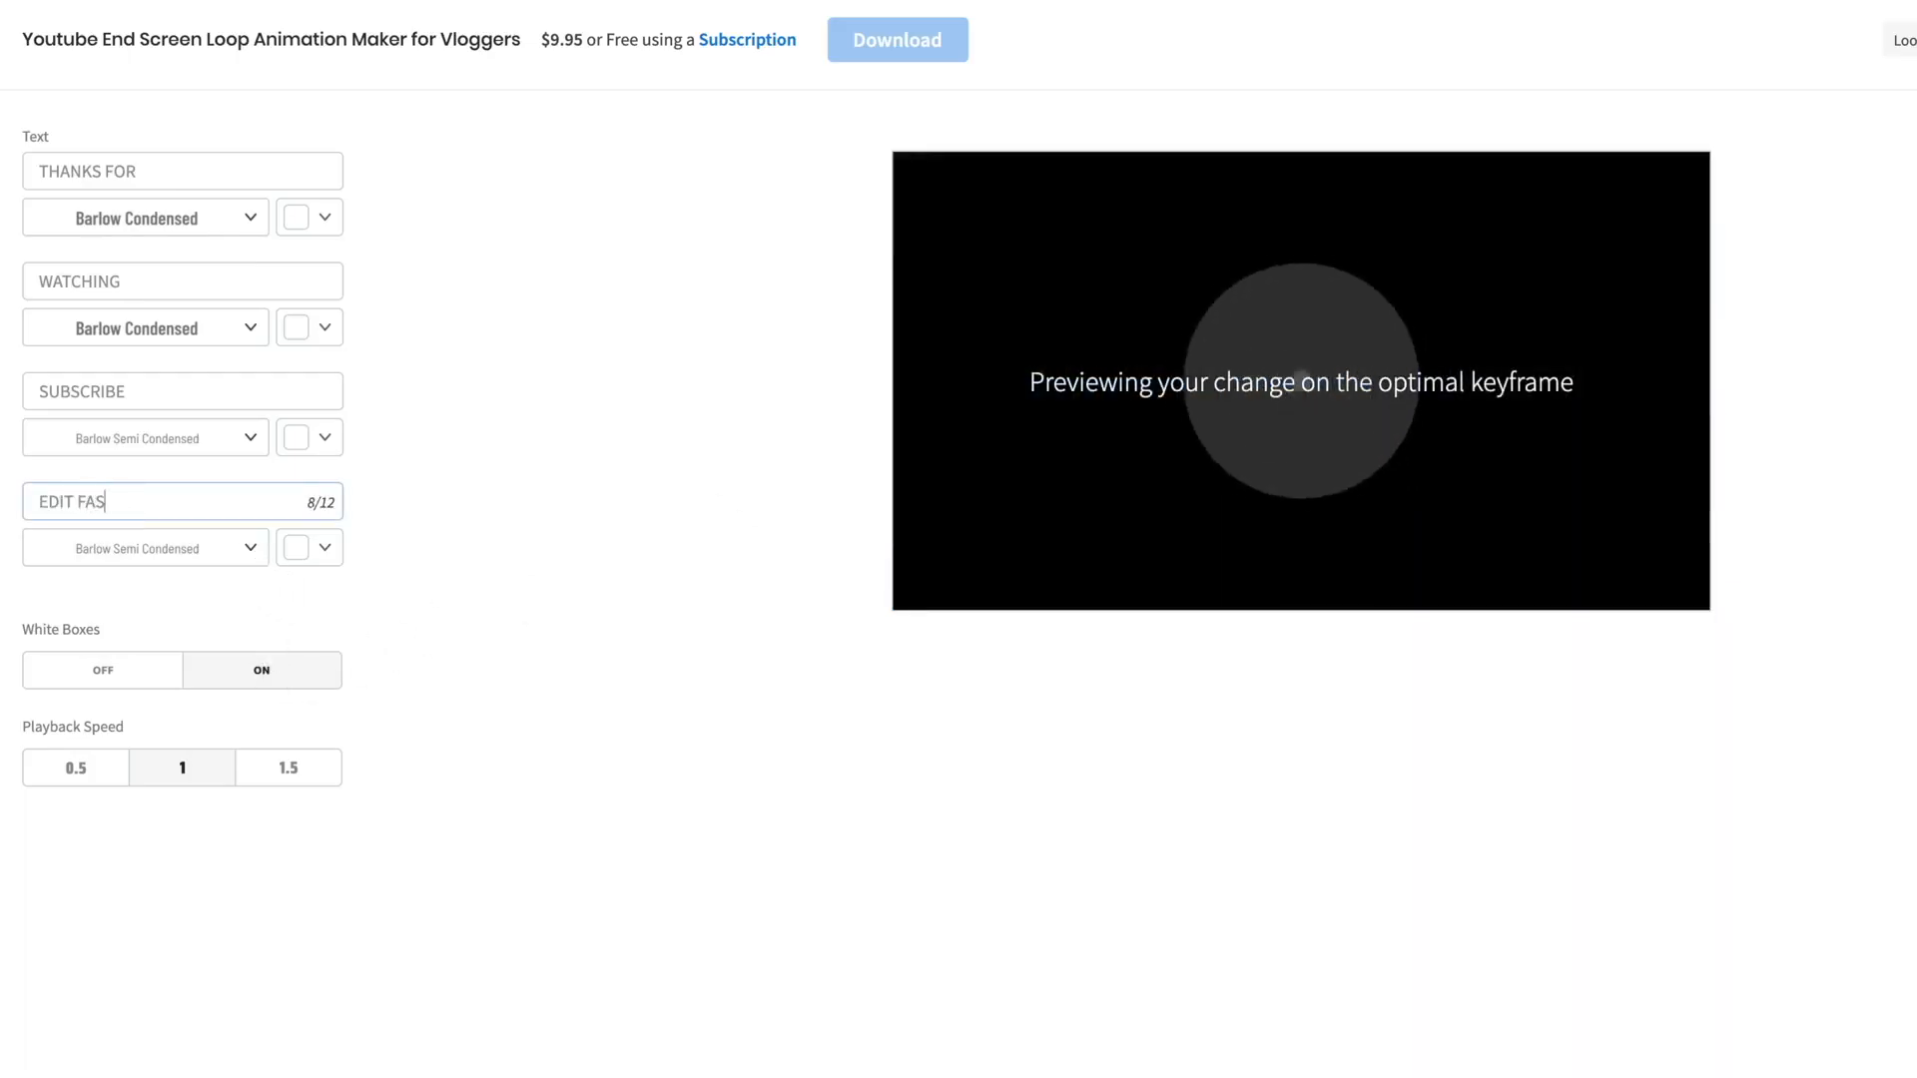
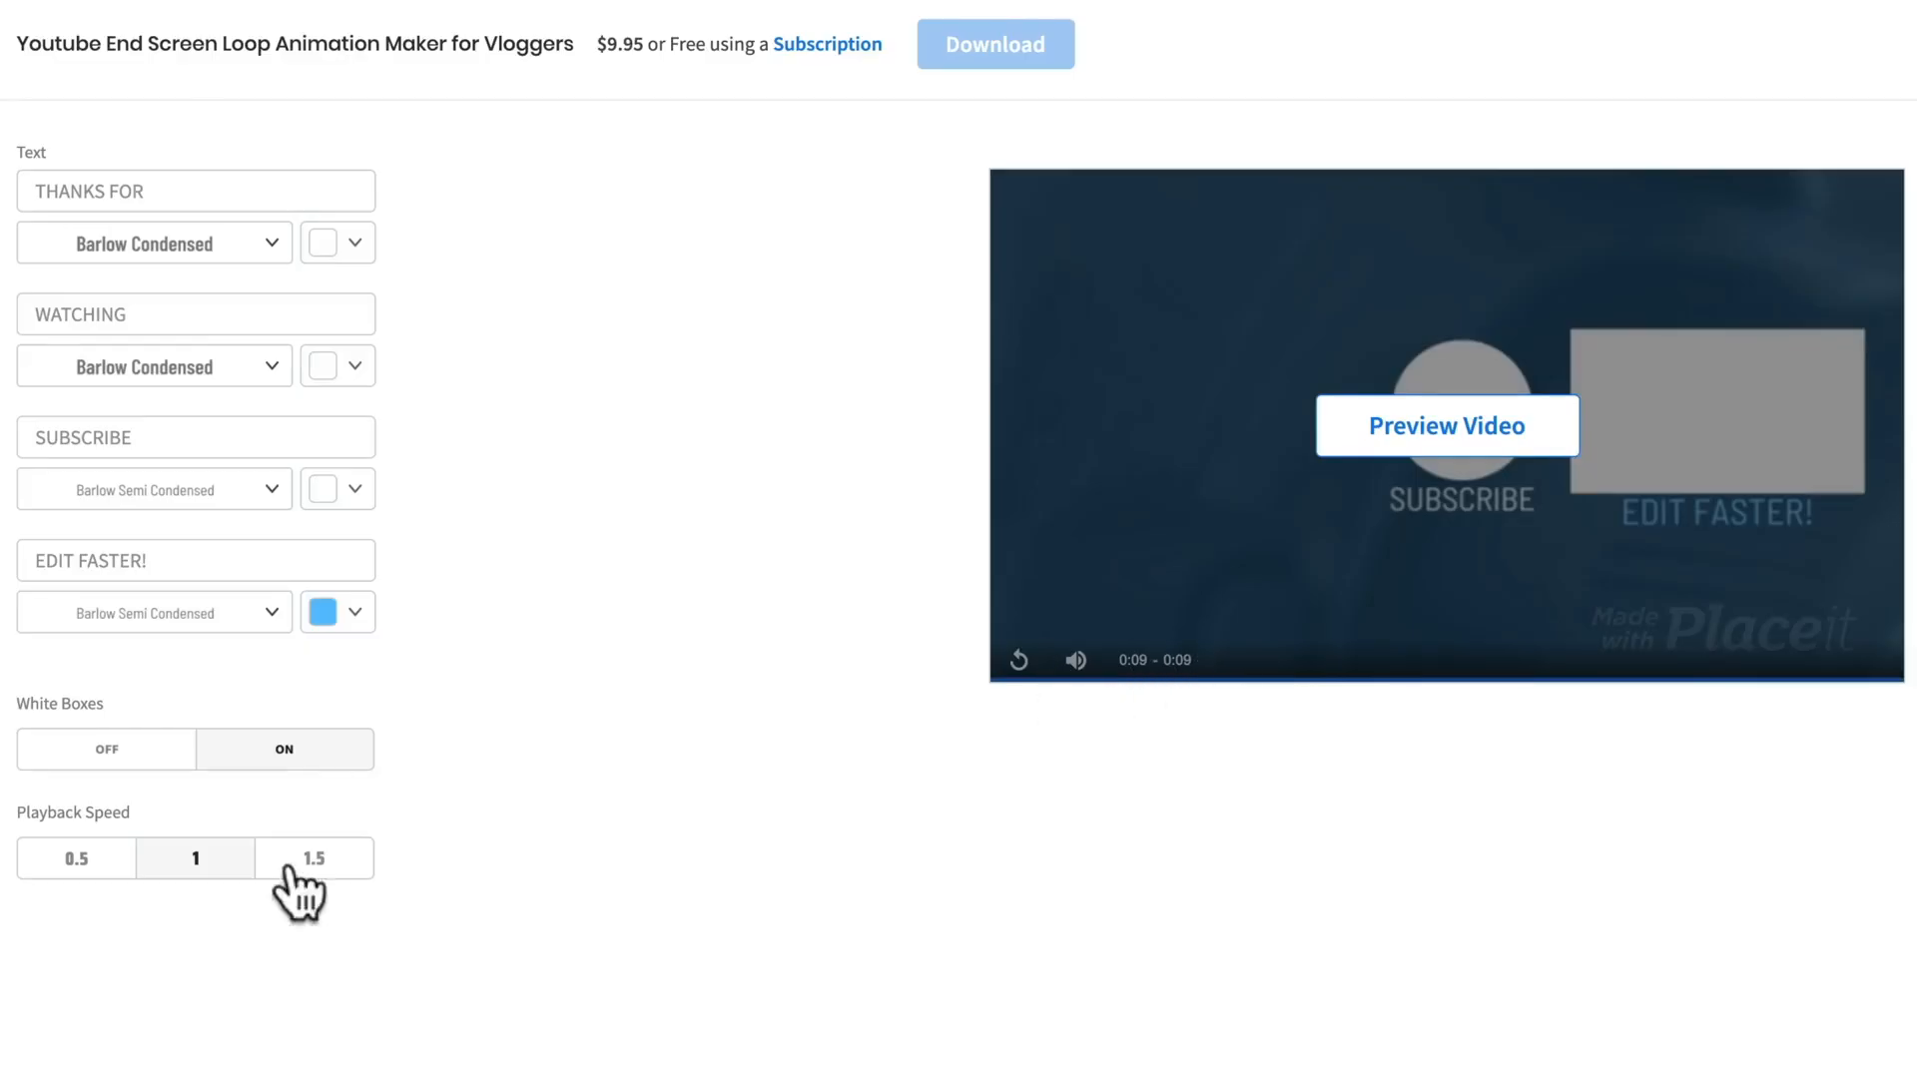
Step: Set the playback speed to 0.5 and save the end screen design as a draft
click(68, 861)
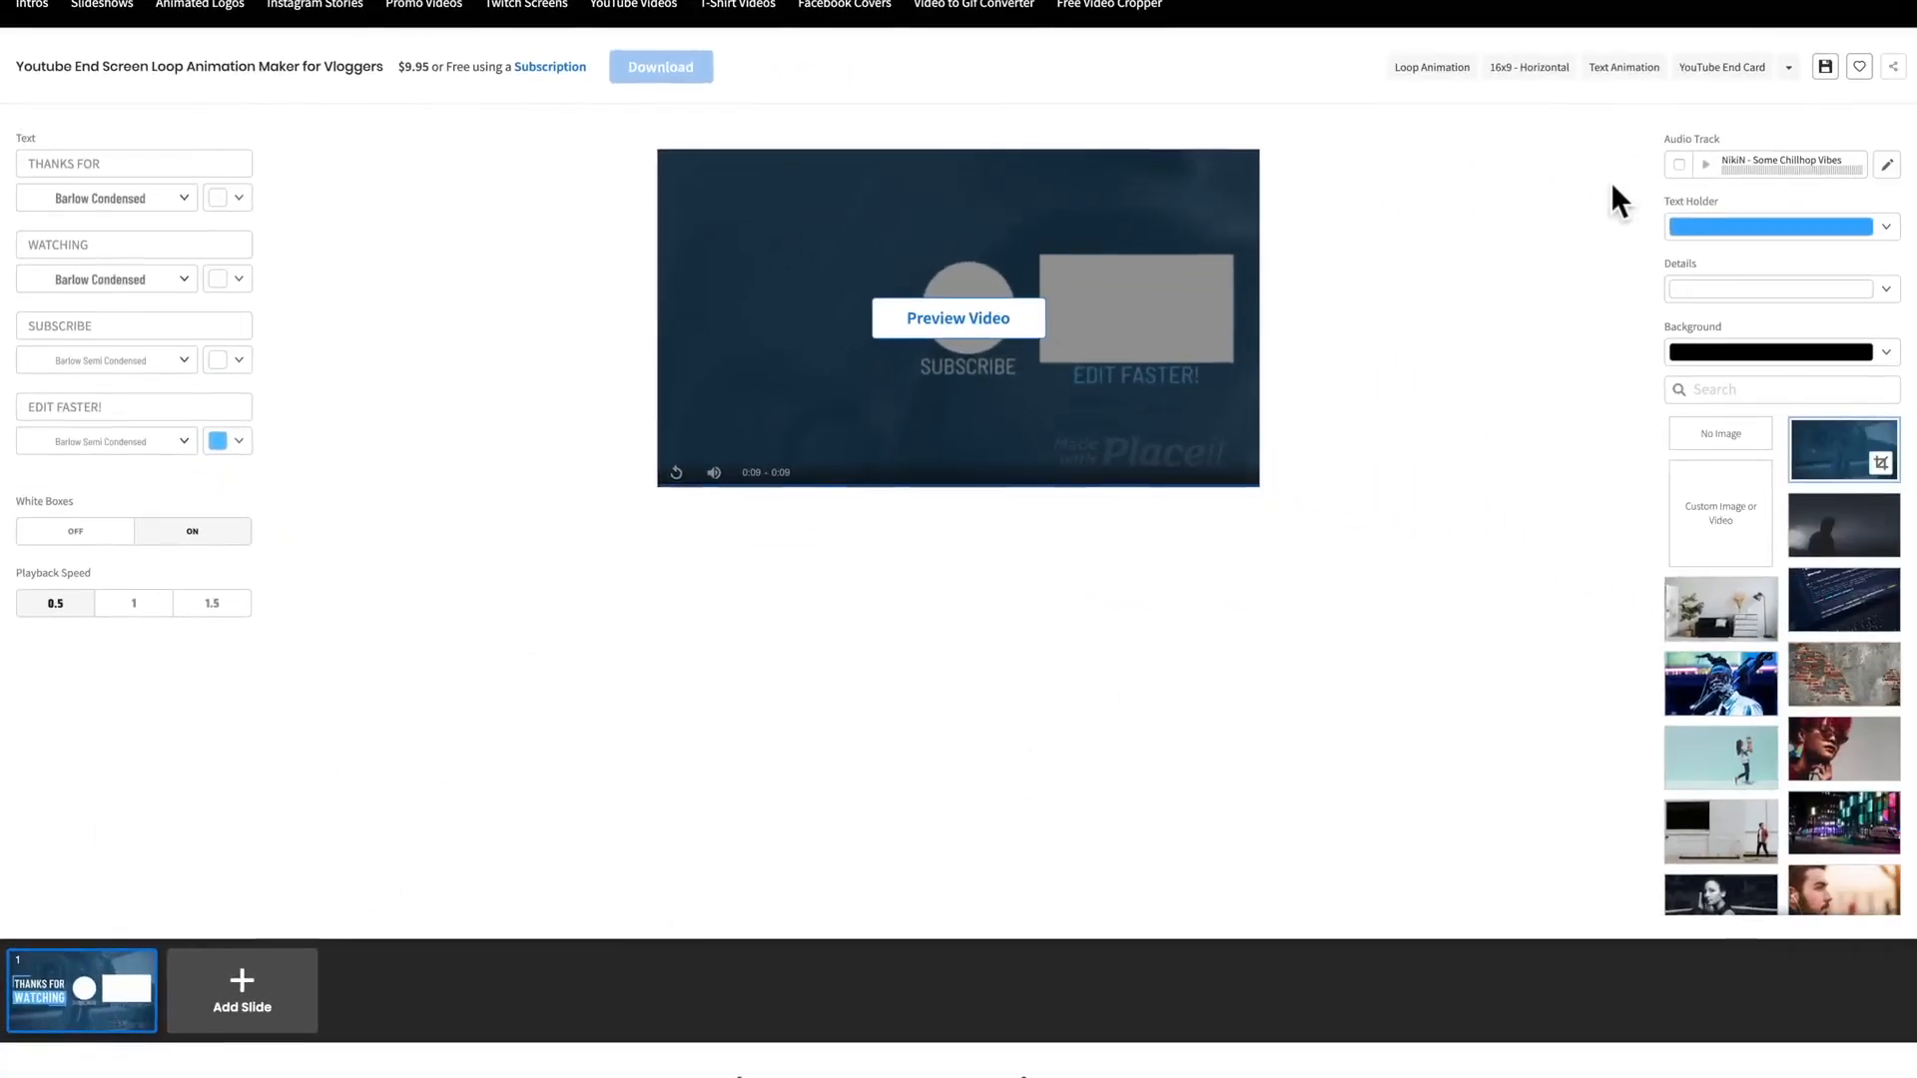
click(1824, 69)
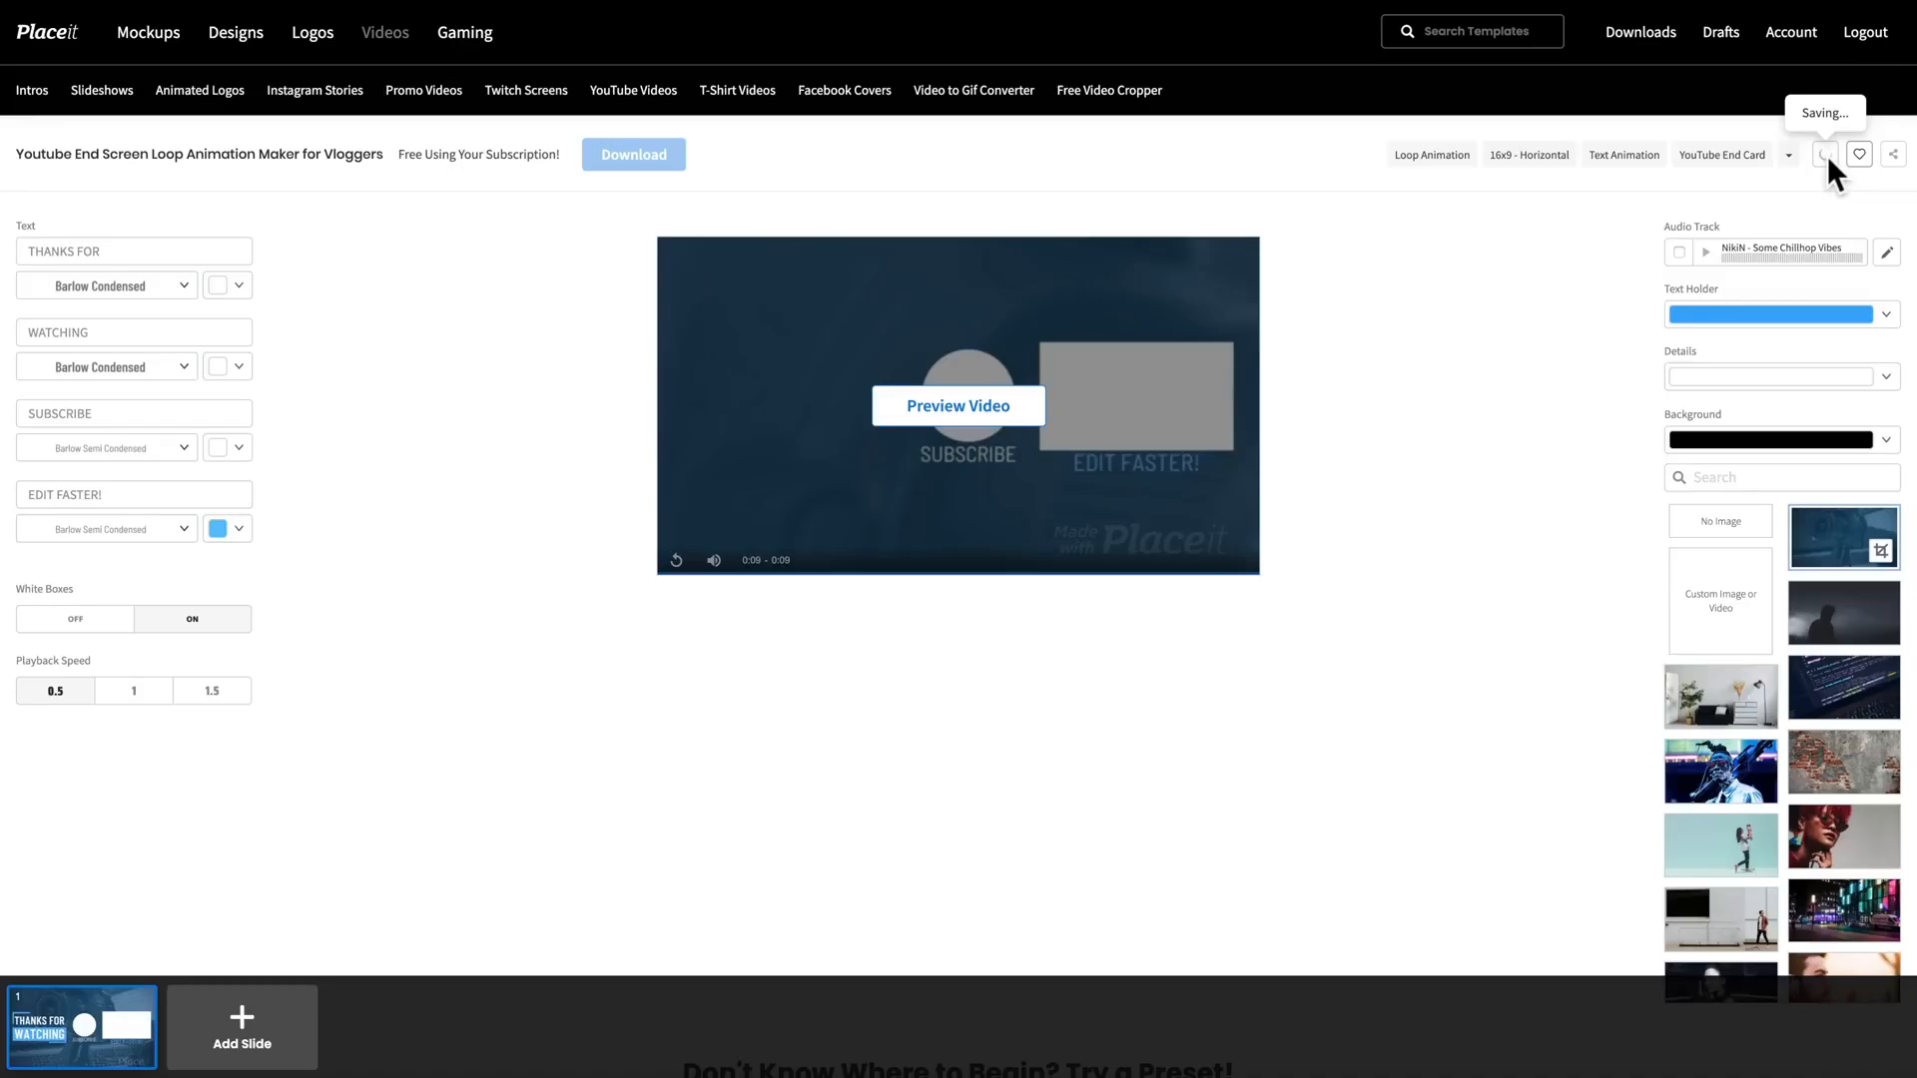
click(1827, 154)
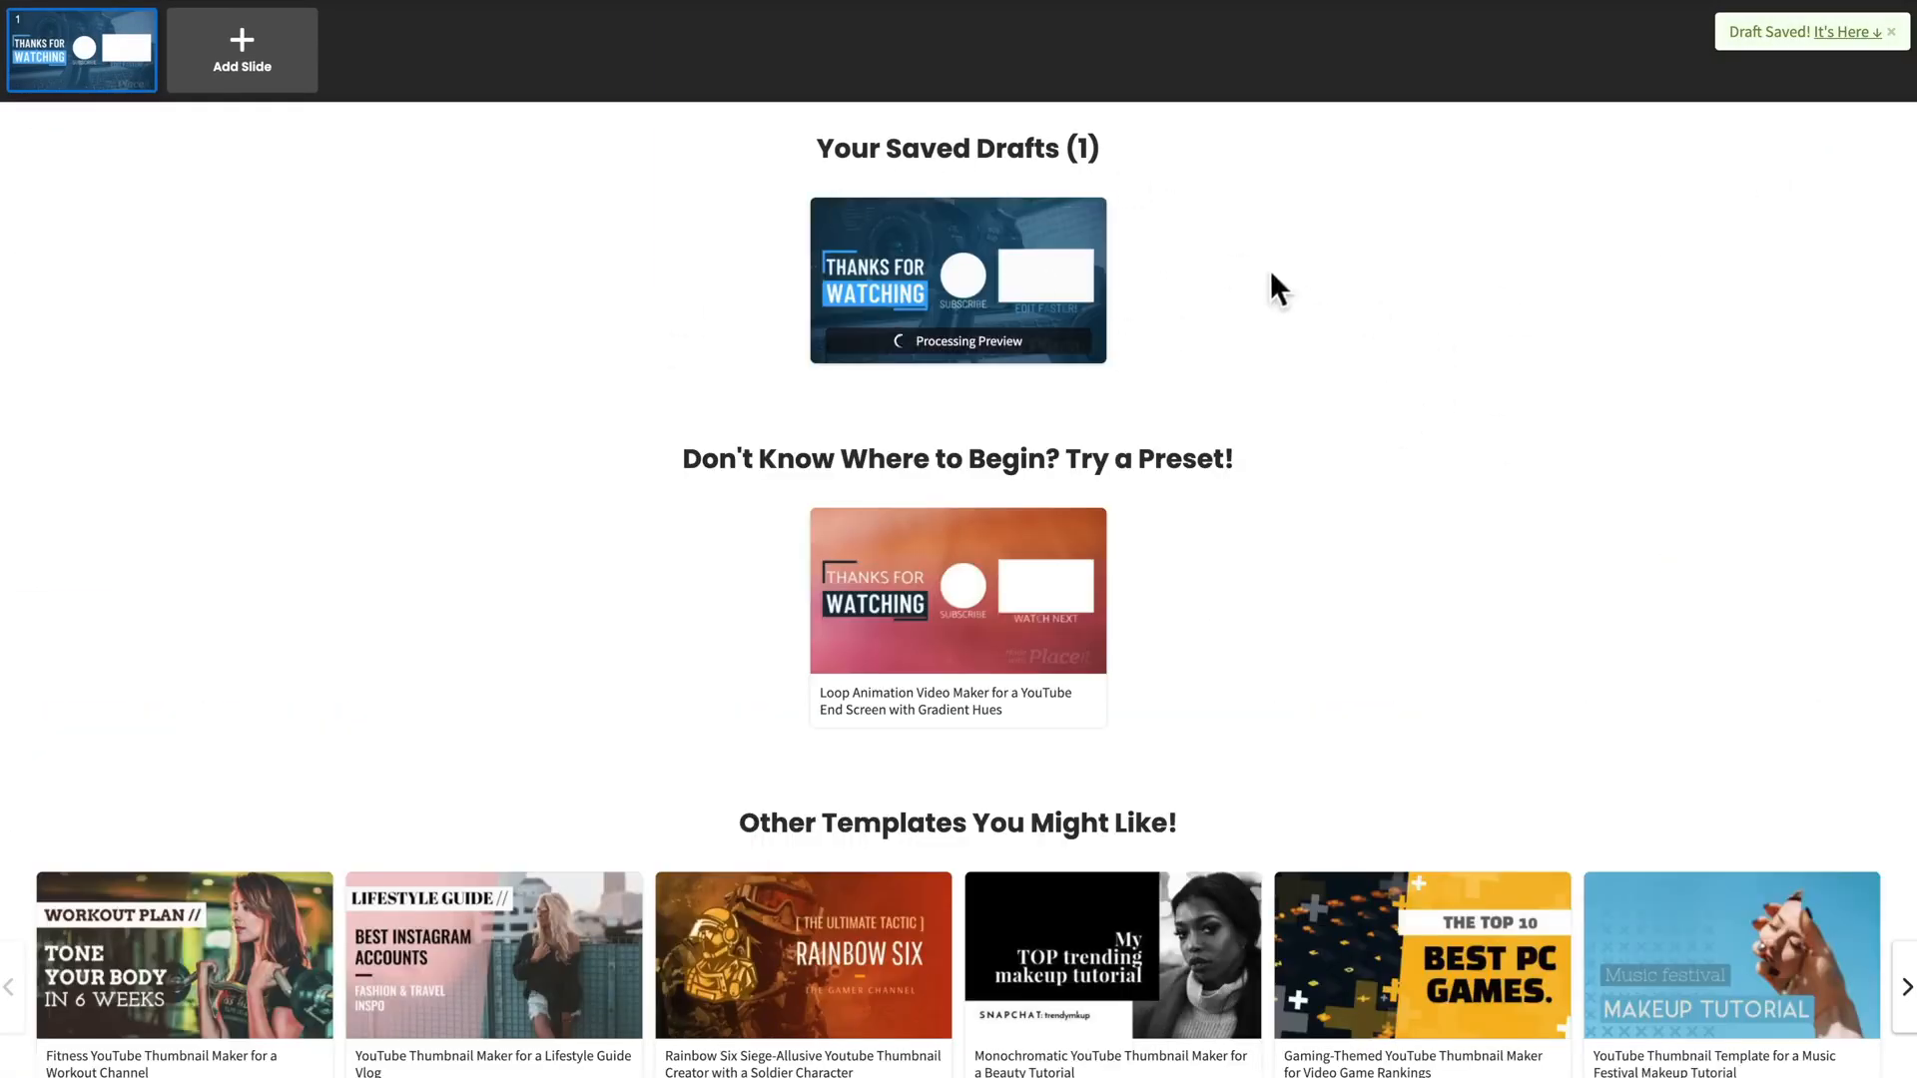
Step: Render all slides of the end screen and download the finished video
scroll(877, 705, up, 10)
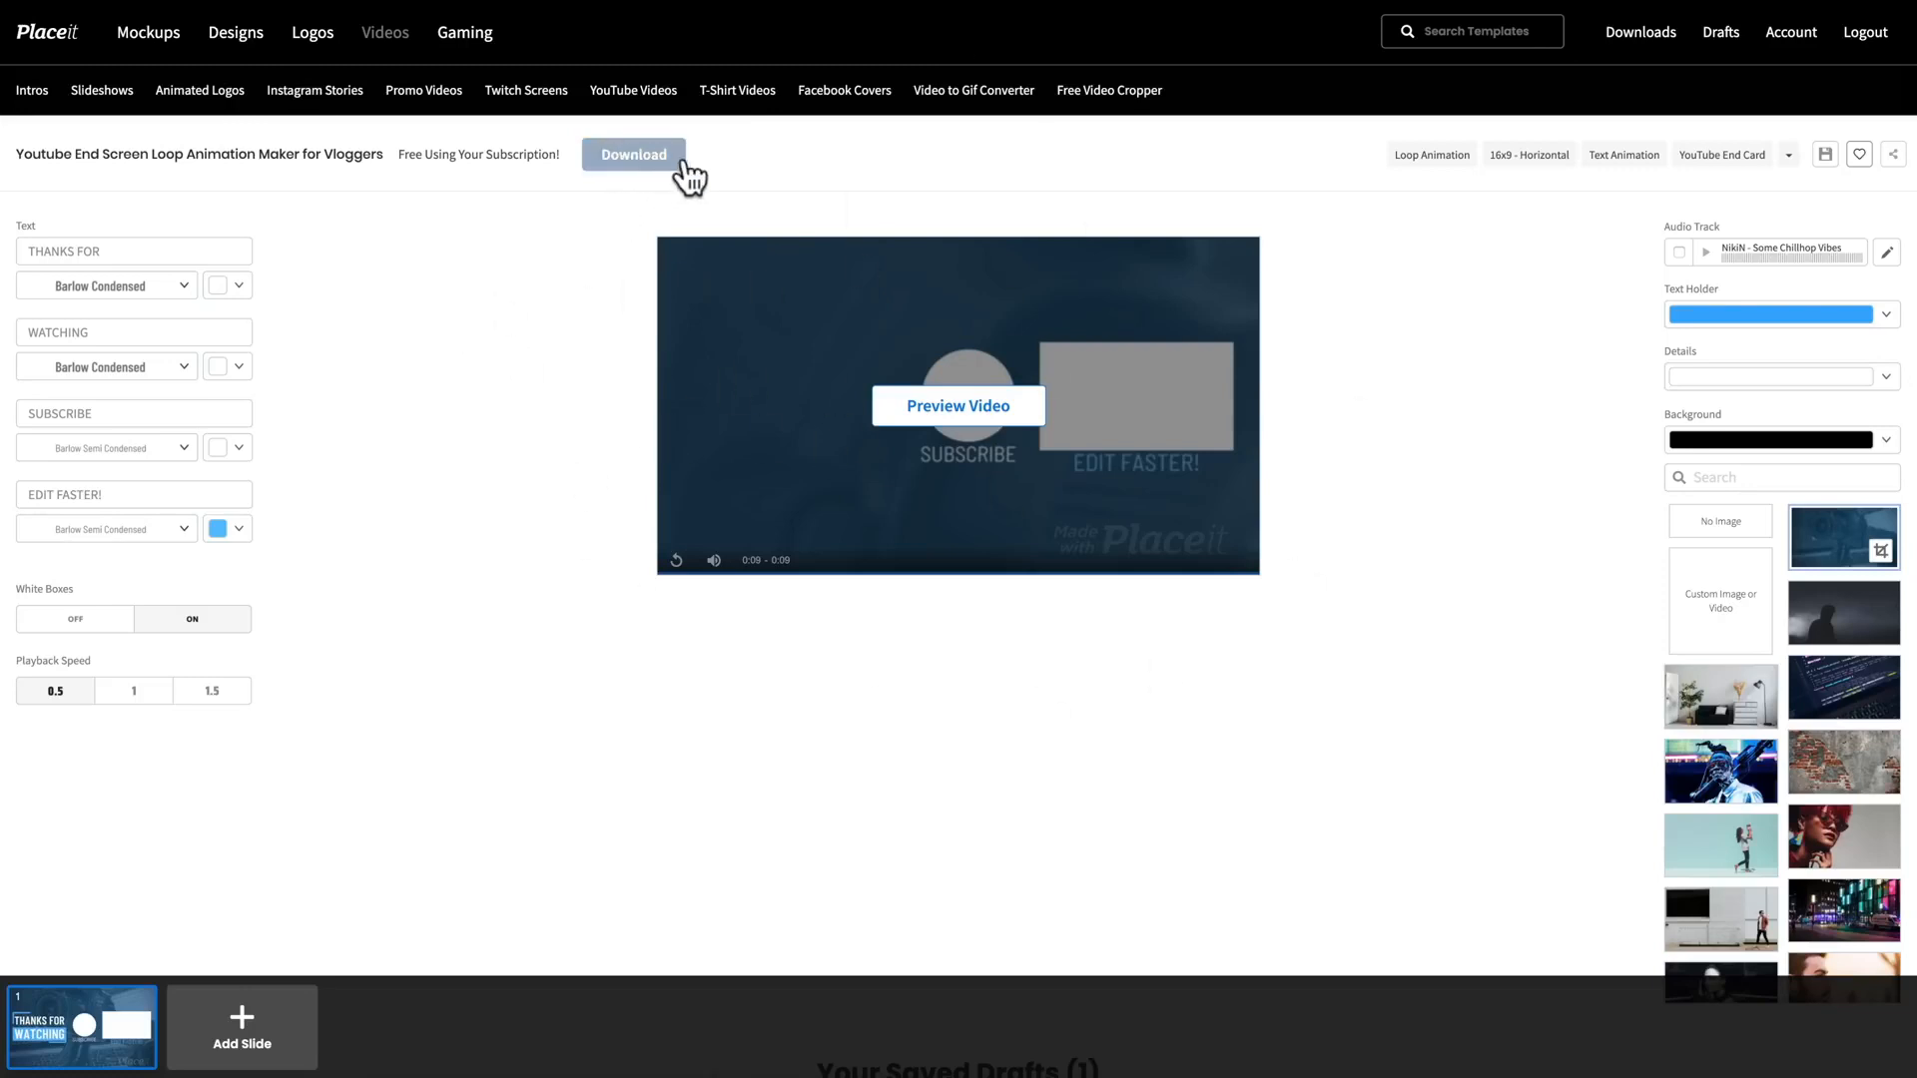
click(633, 155)
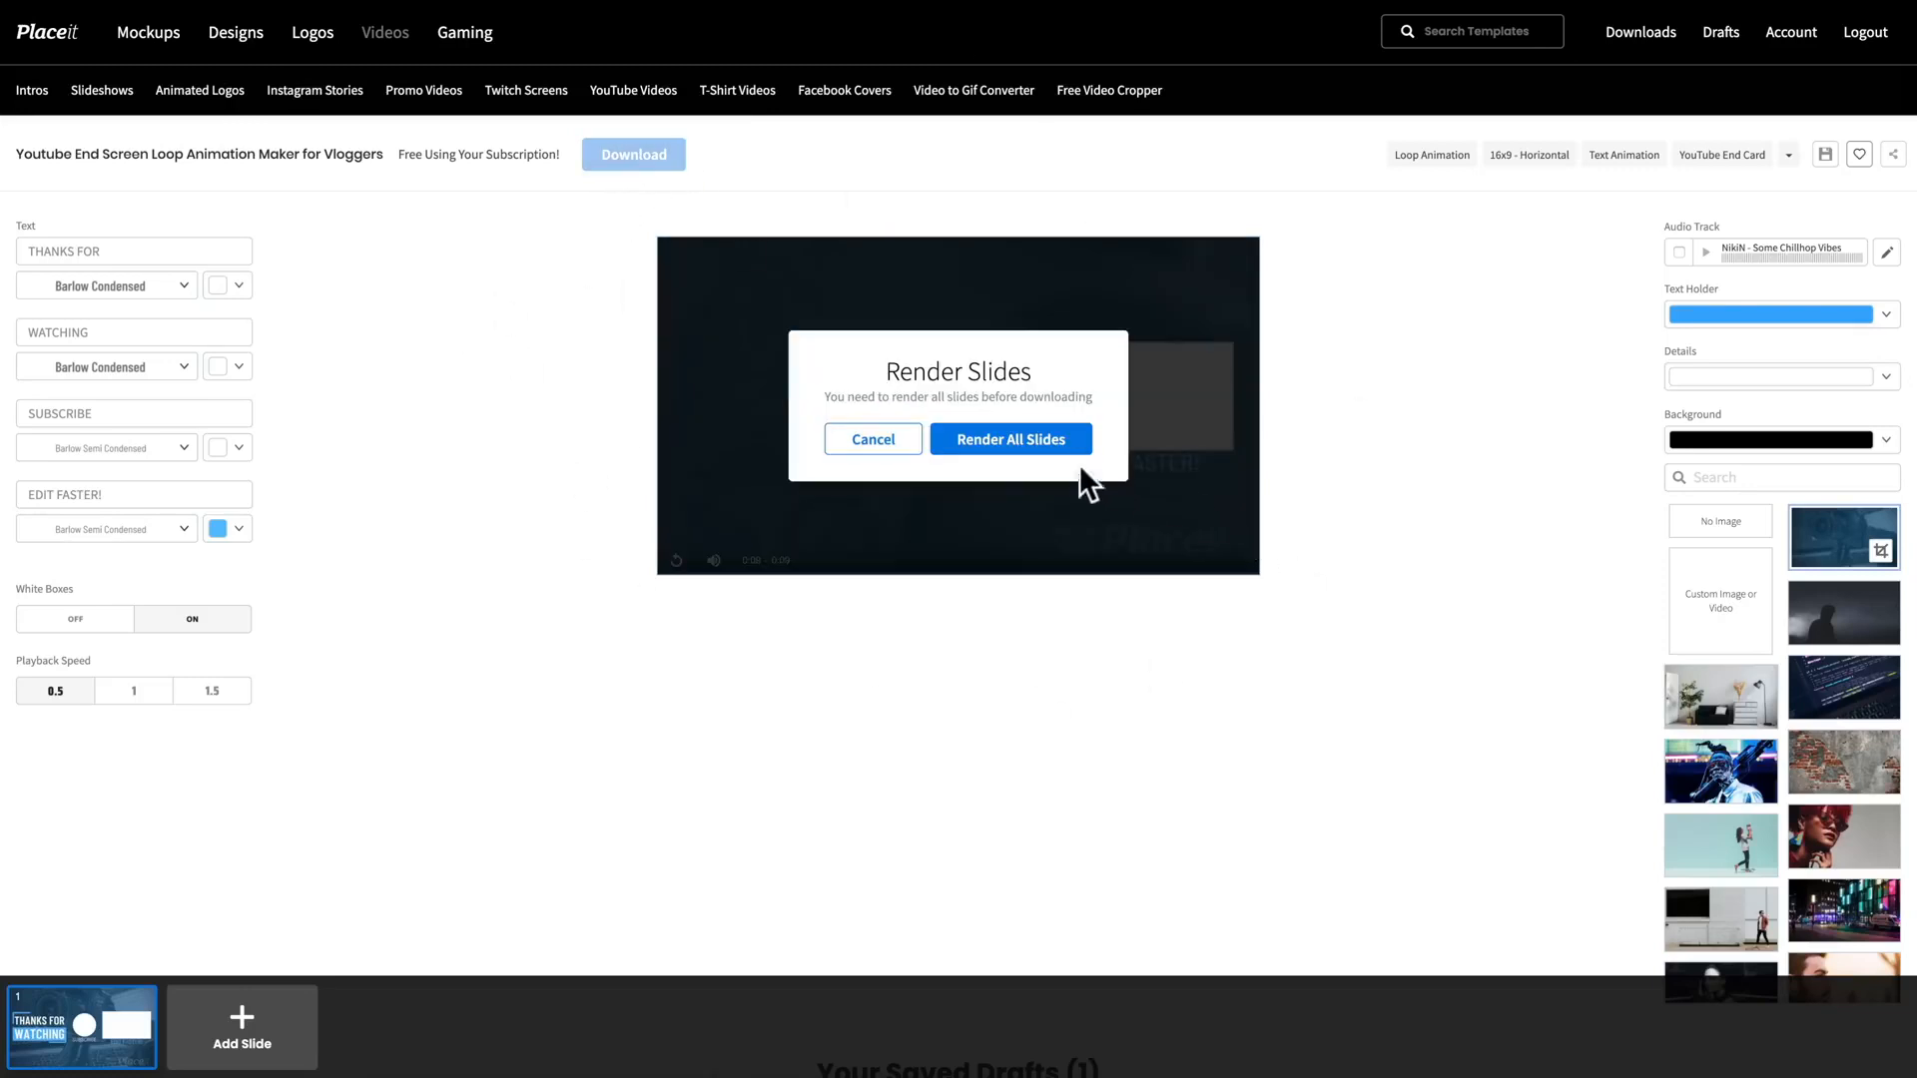
click(1007, 442)
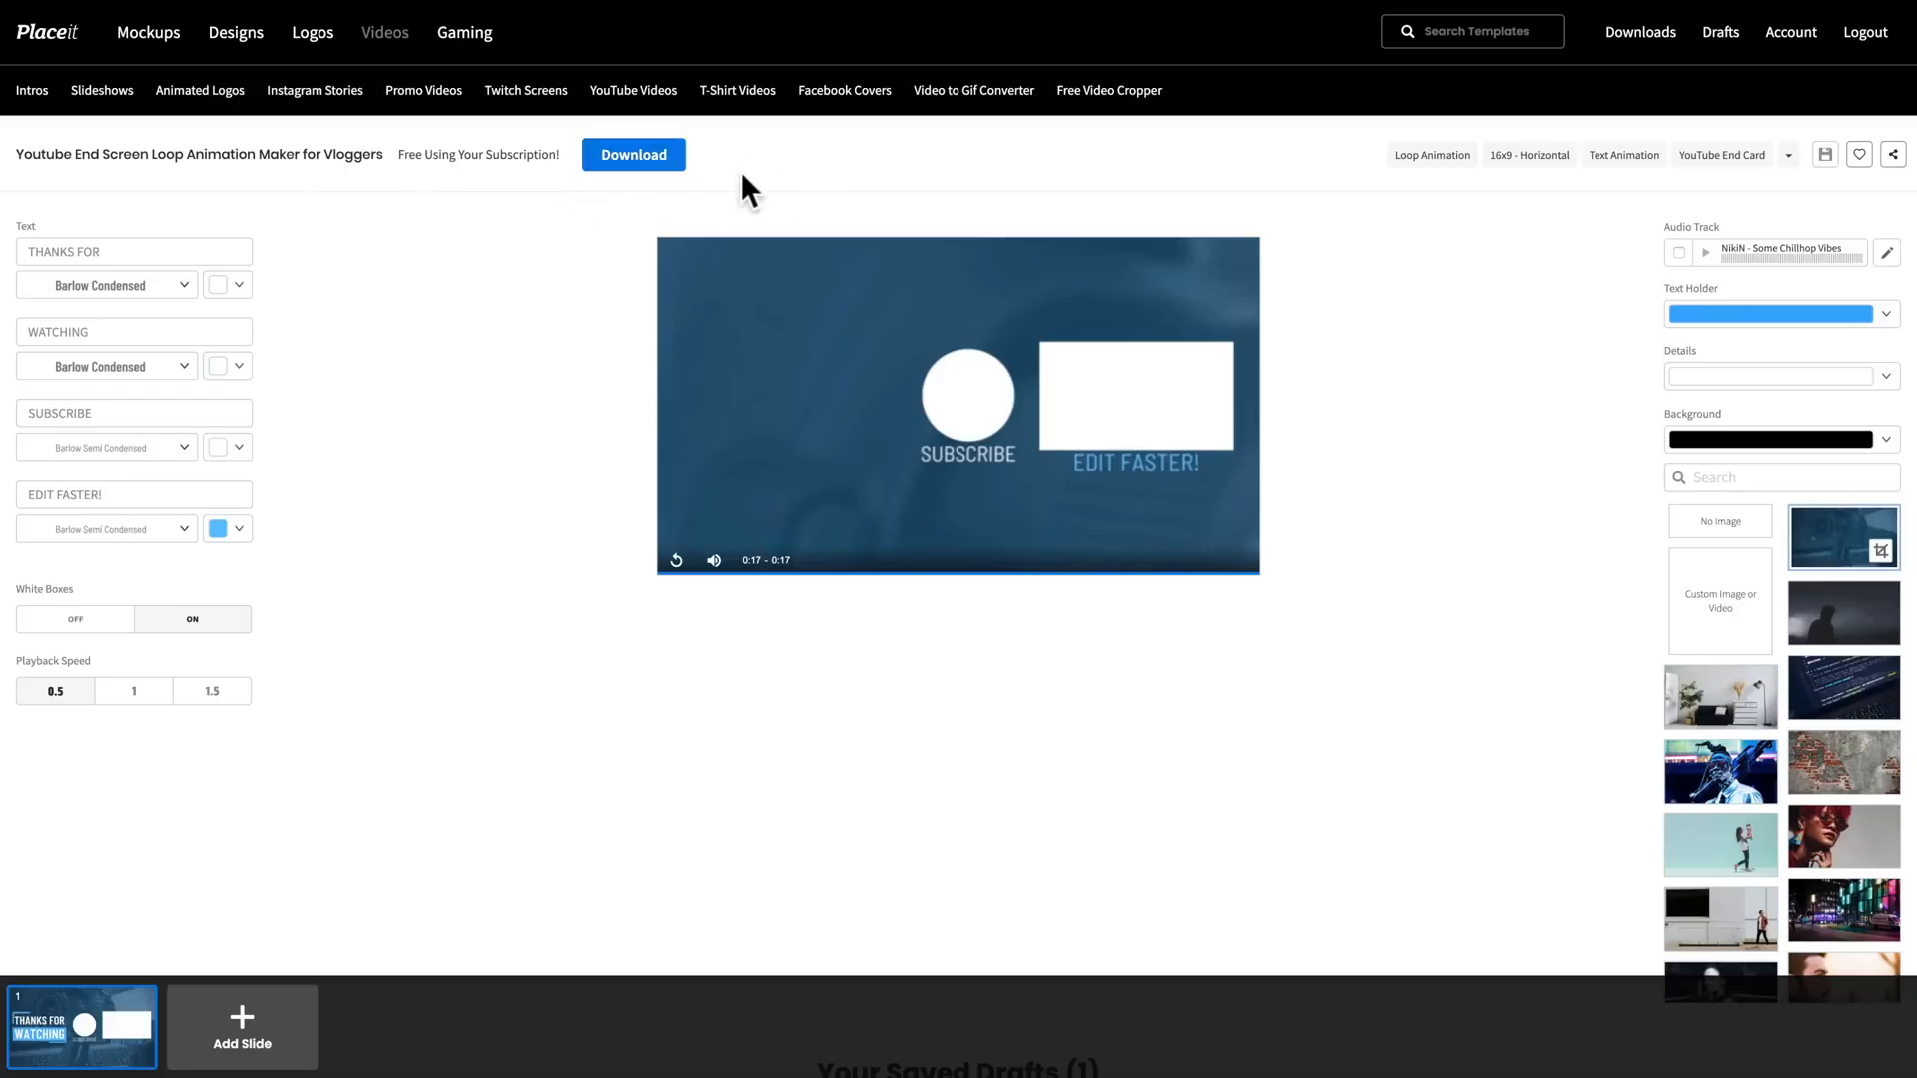
click(667, 159)
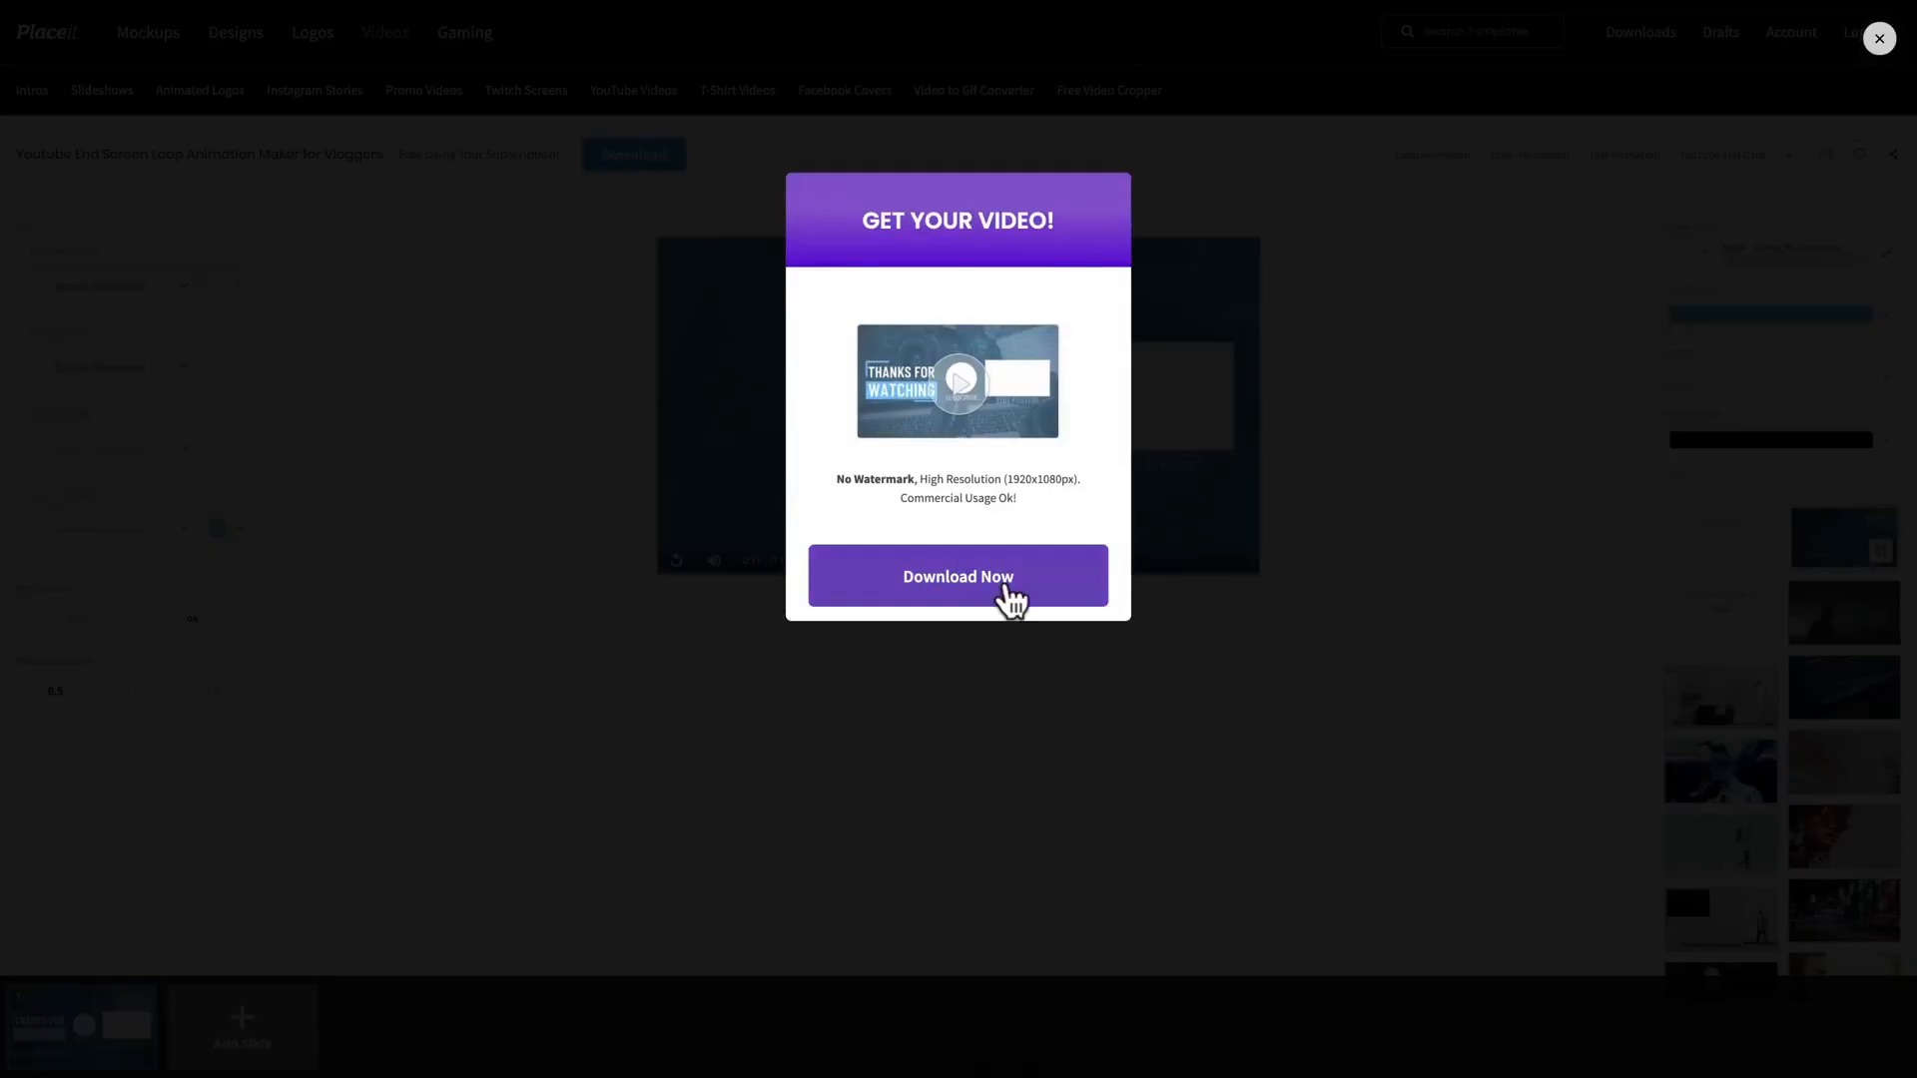
click(1010, 594)
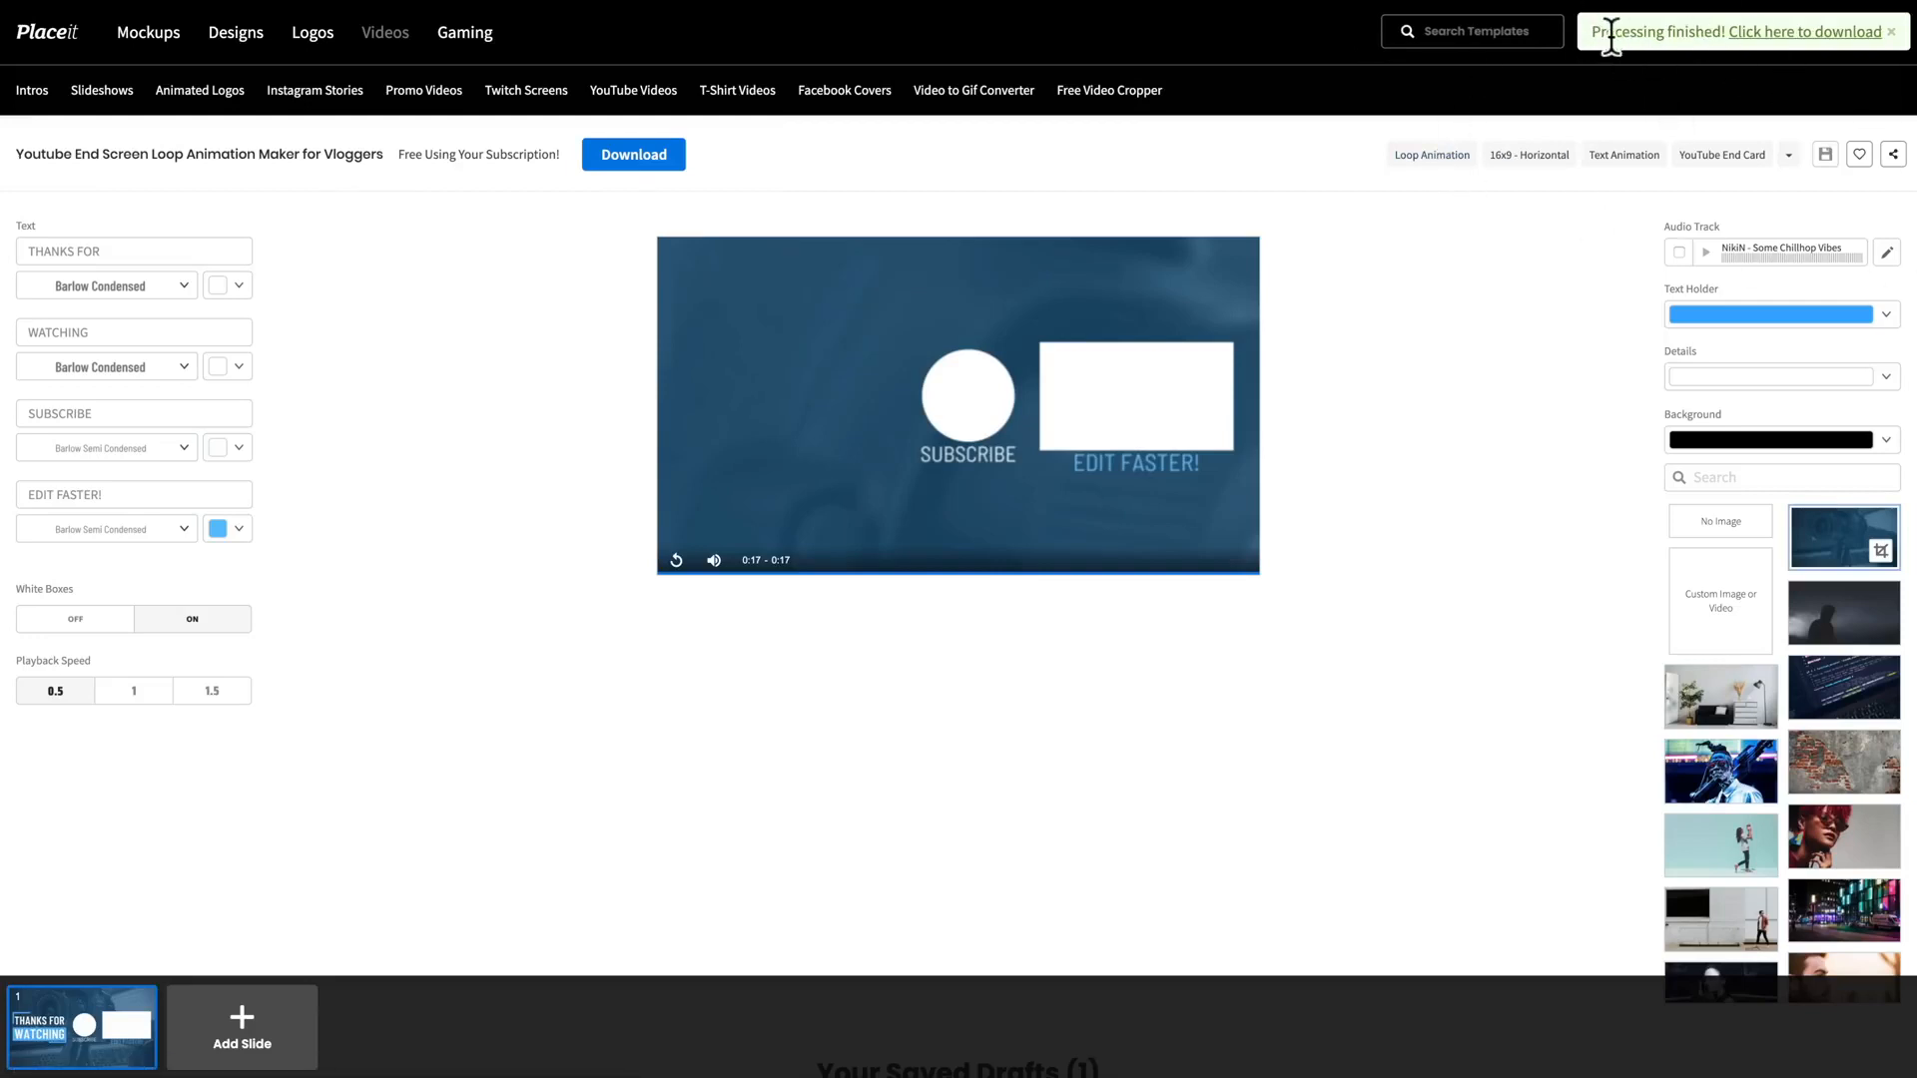
click(1769, 33)
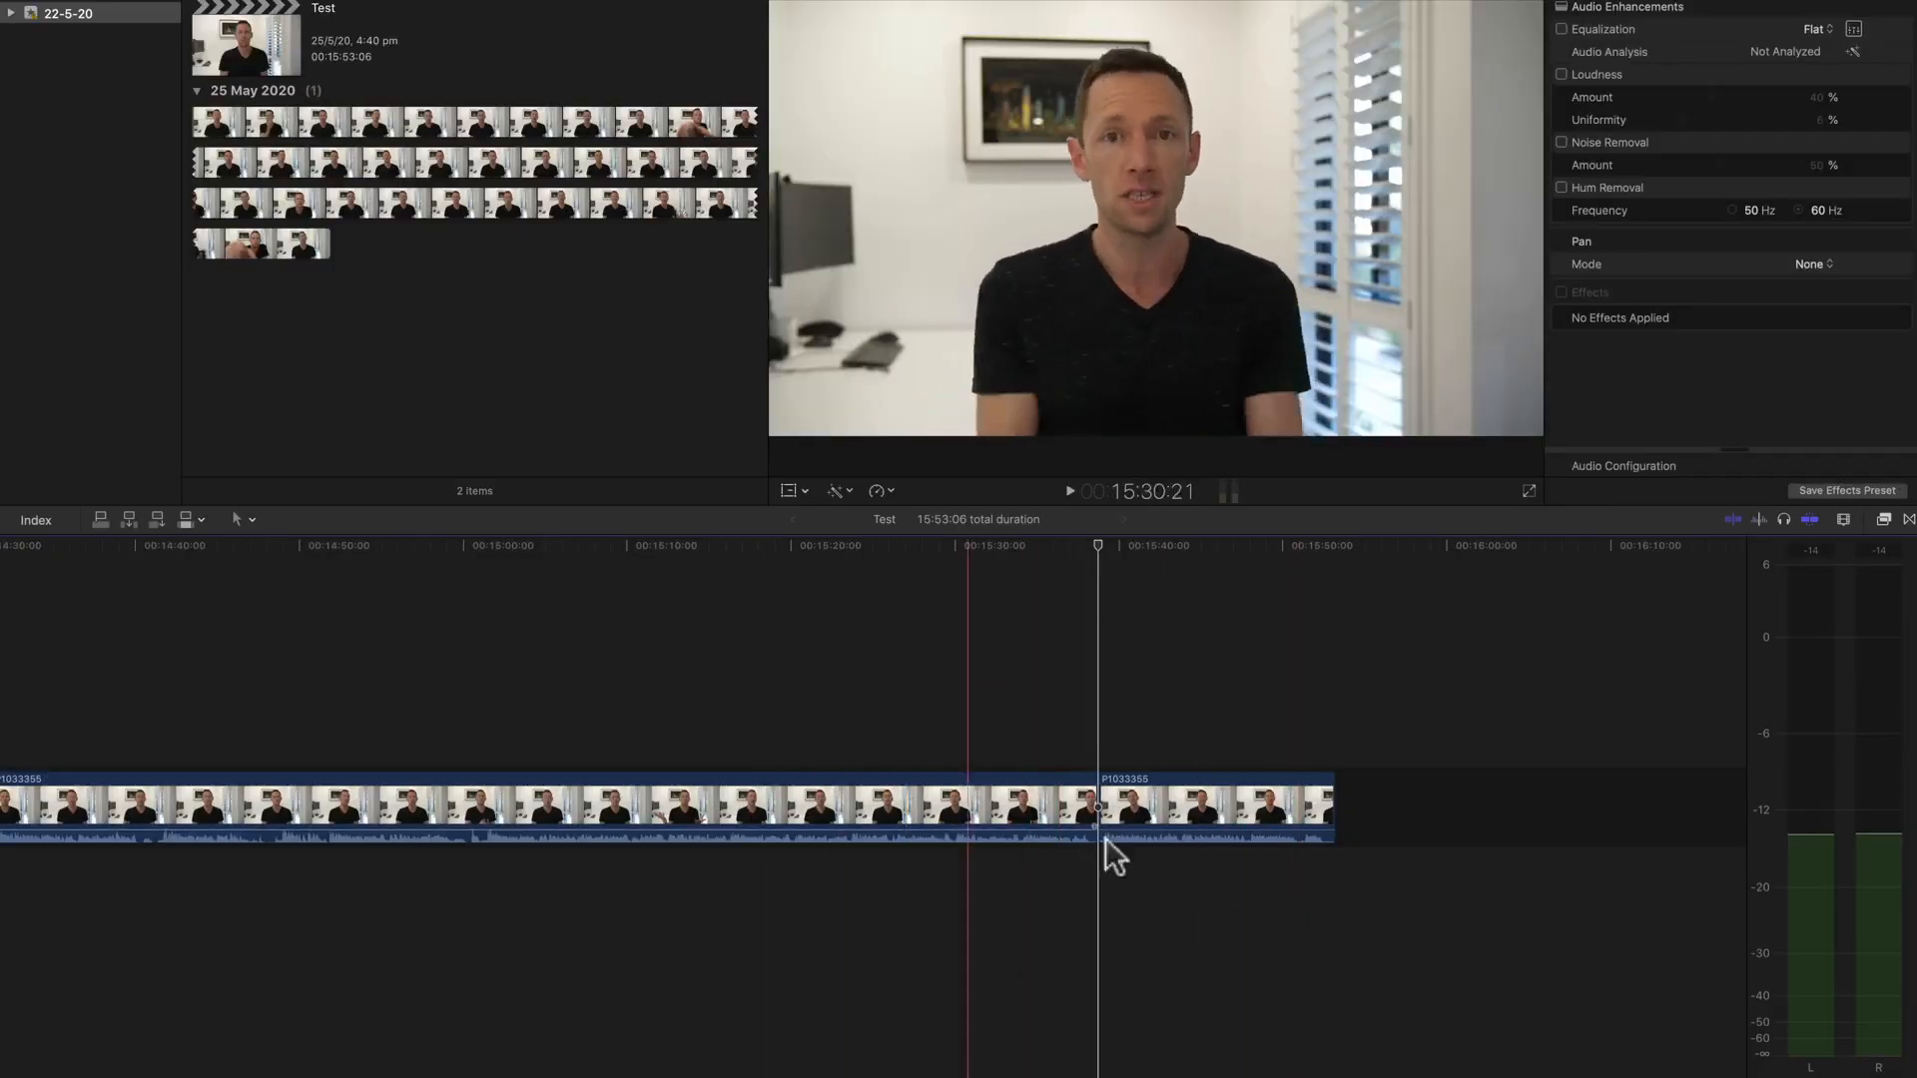
Step: Switch to Final Cut Pro and import the downloaded youtube-end-screen video from the Desktop folder
key(l)
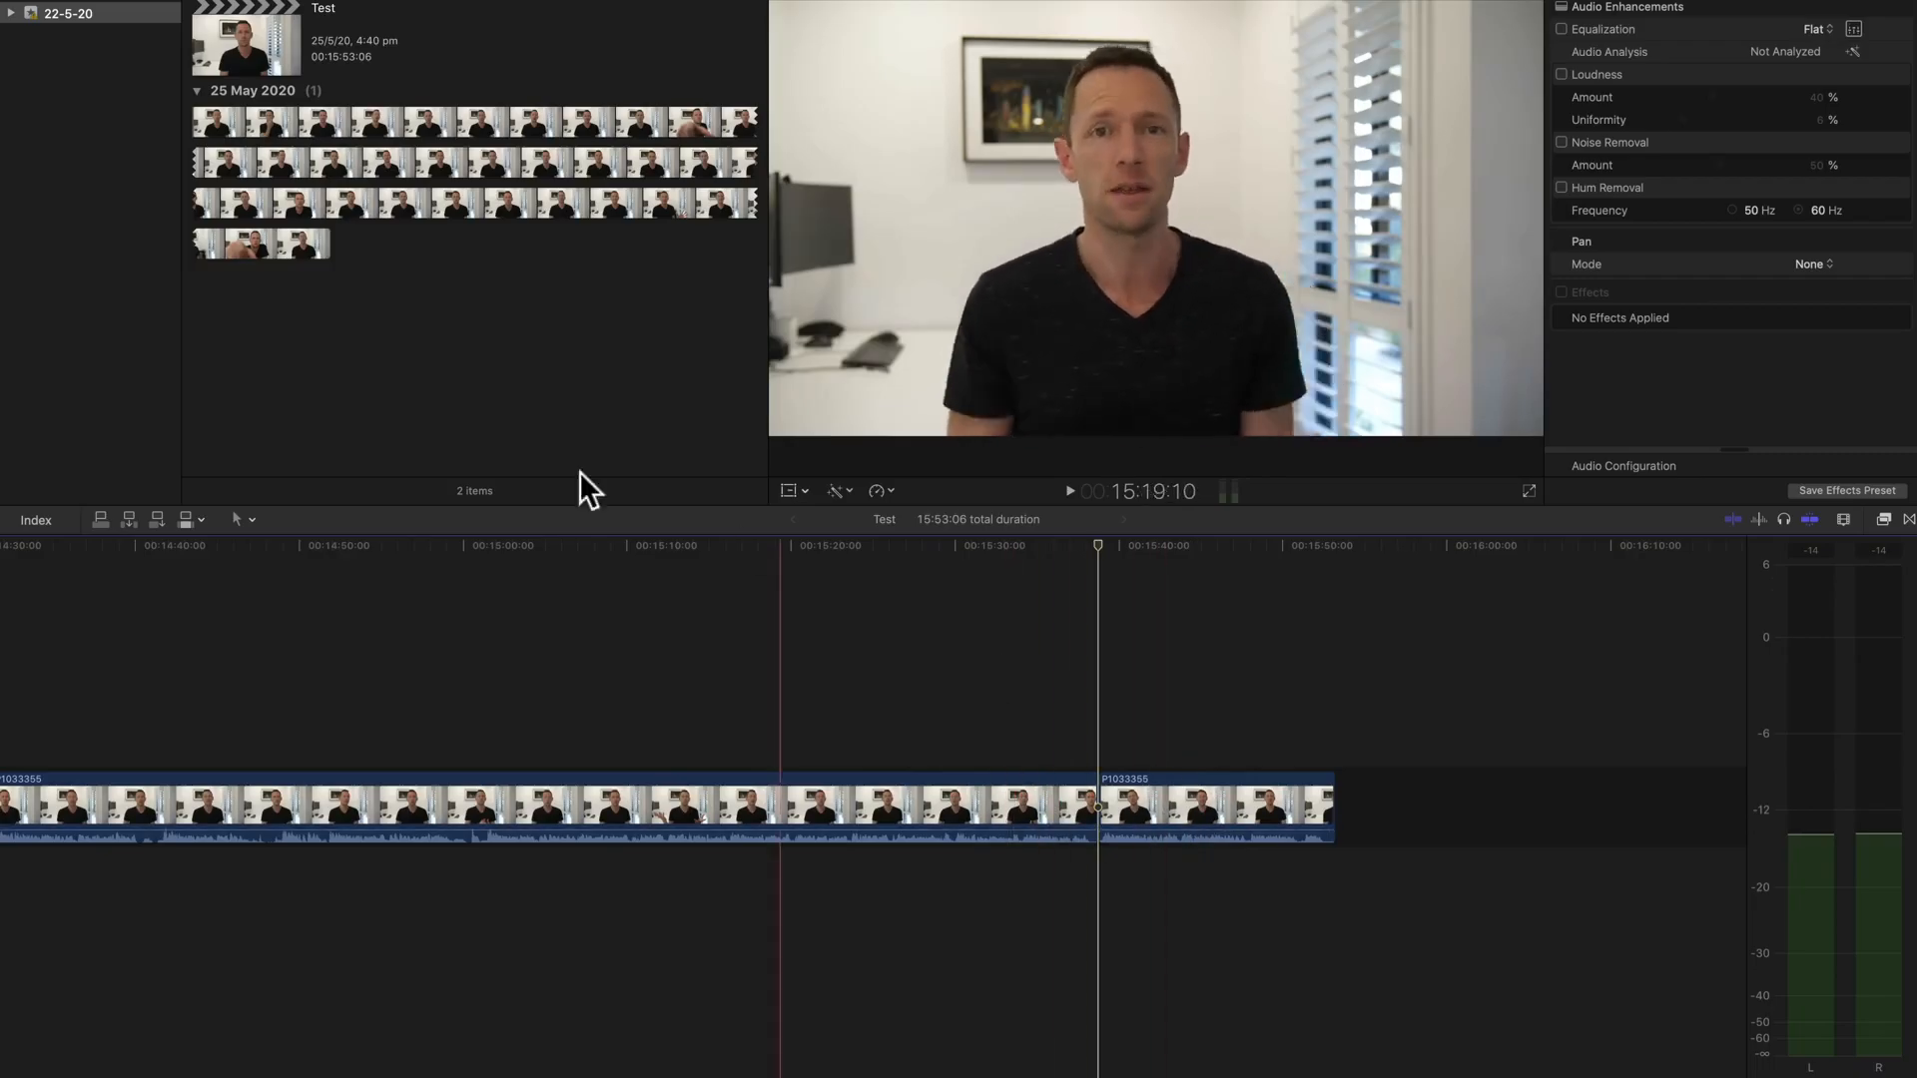
right_click(380, 327)
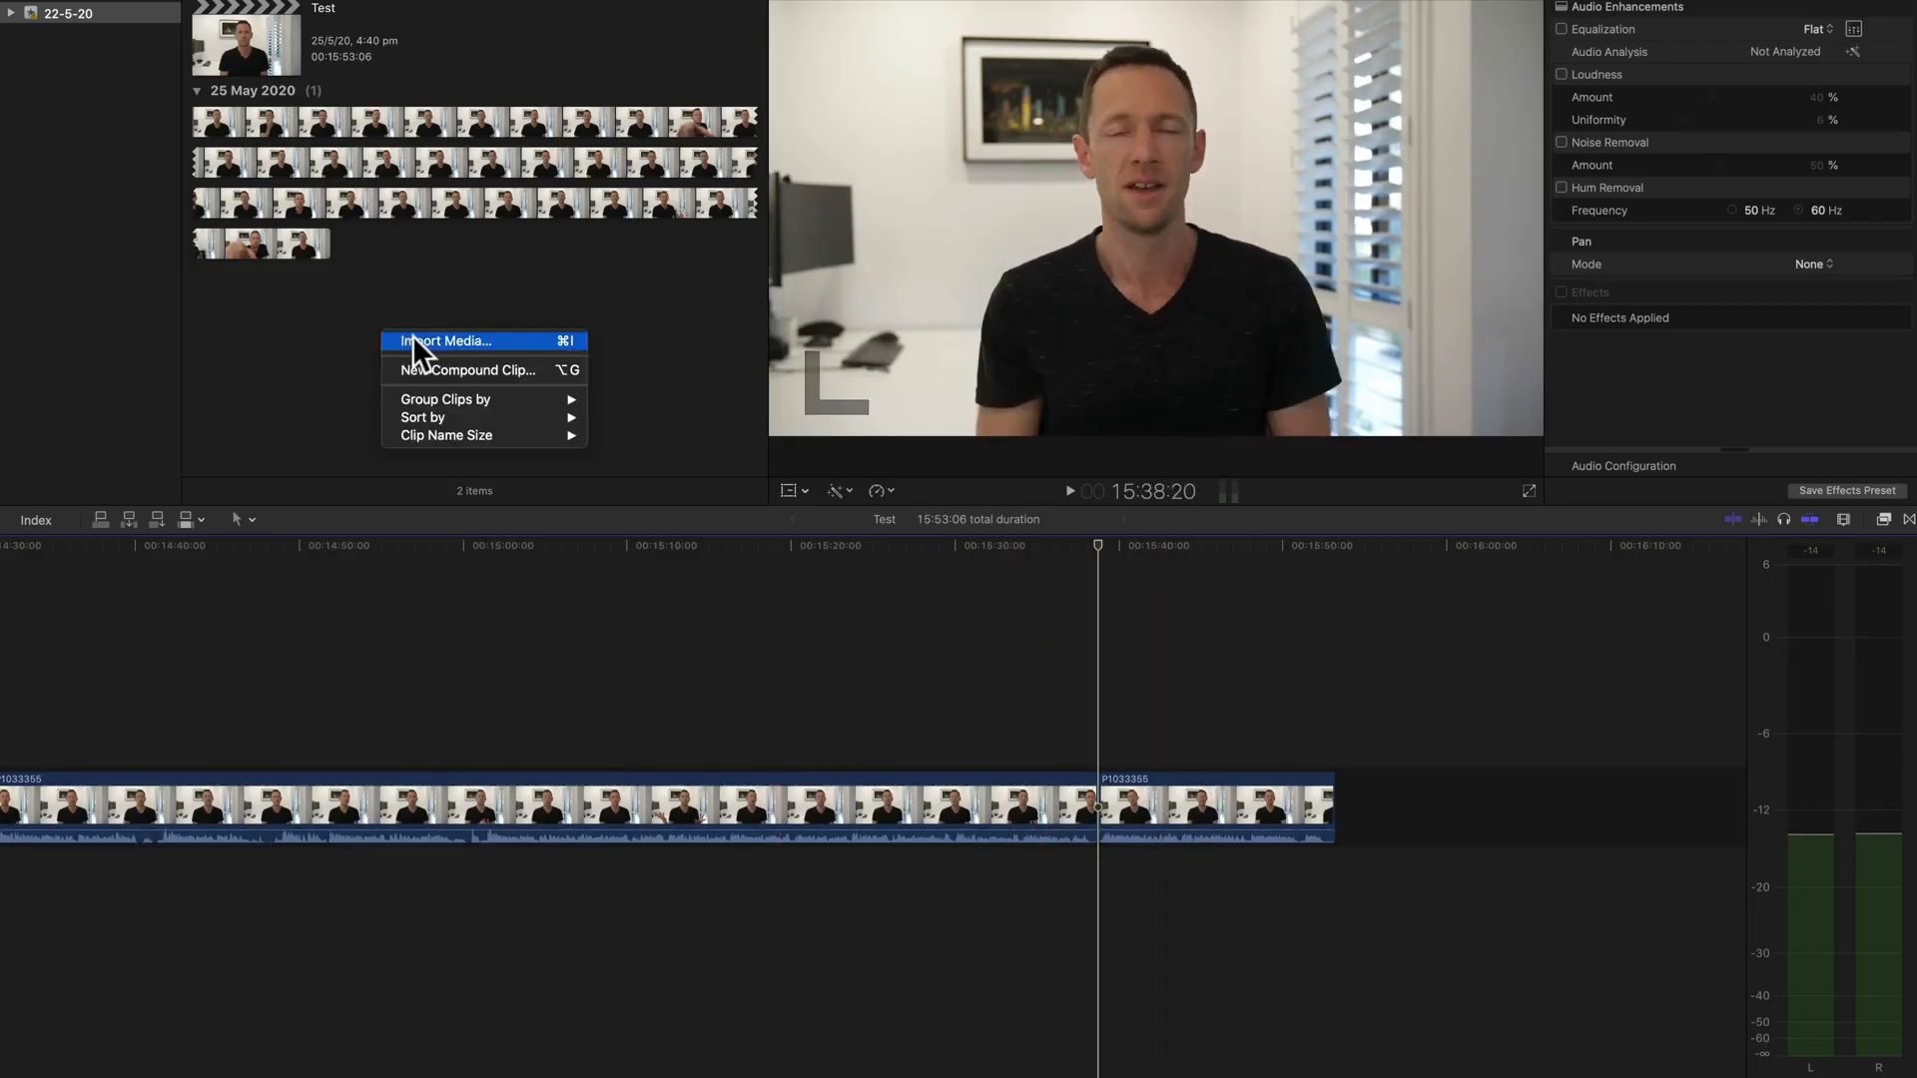
click(412, 336)
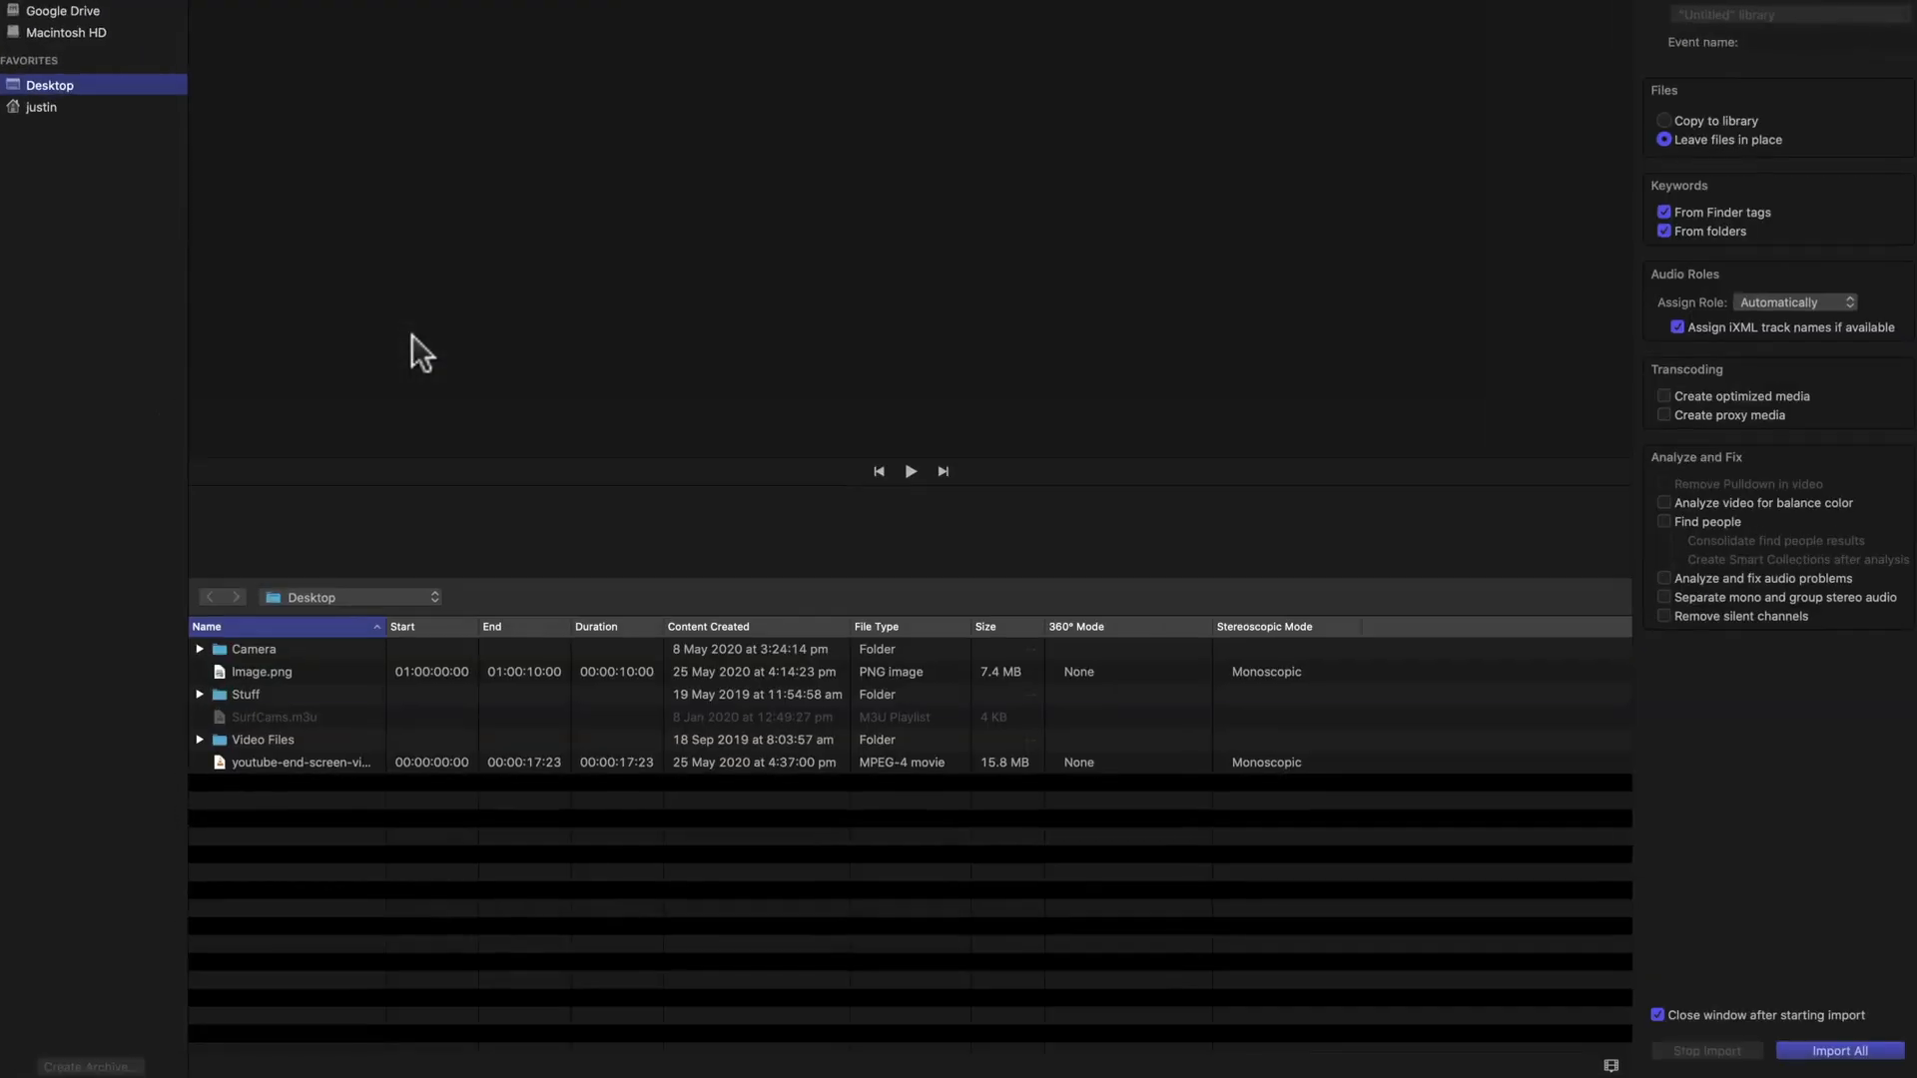
click(266, 754)
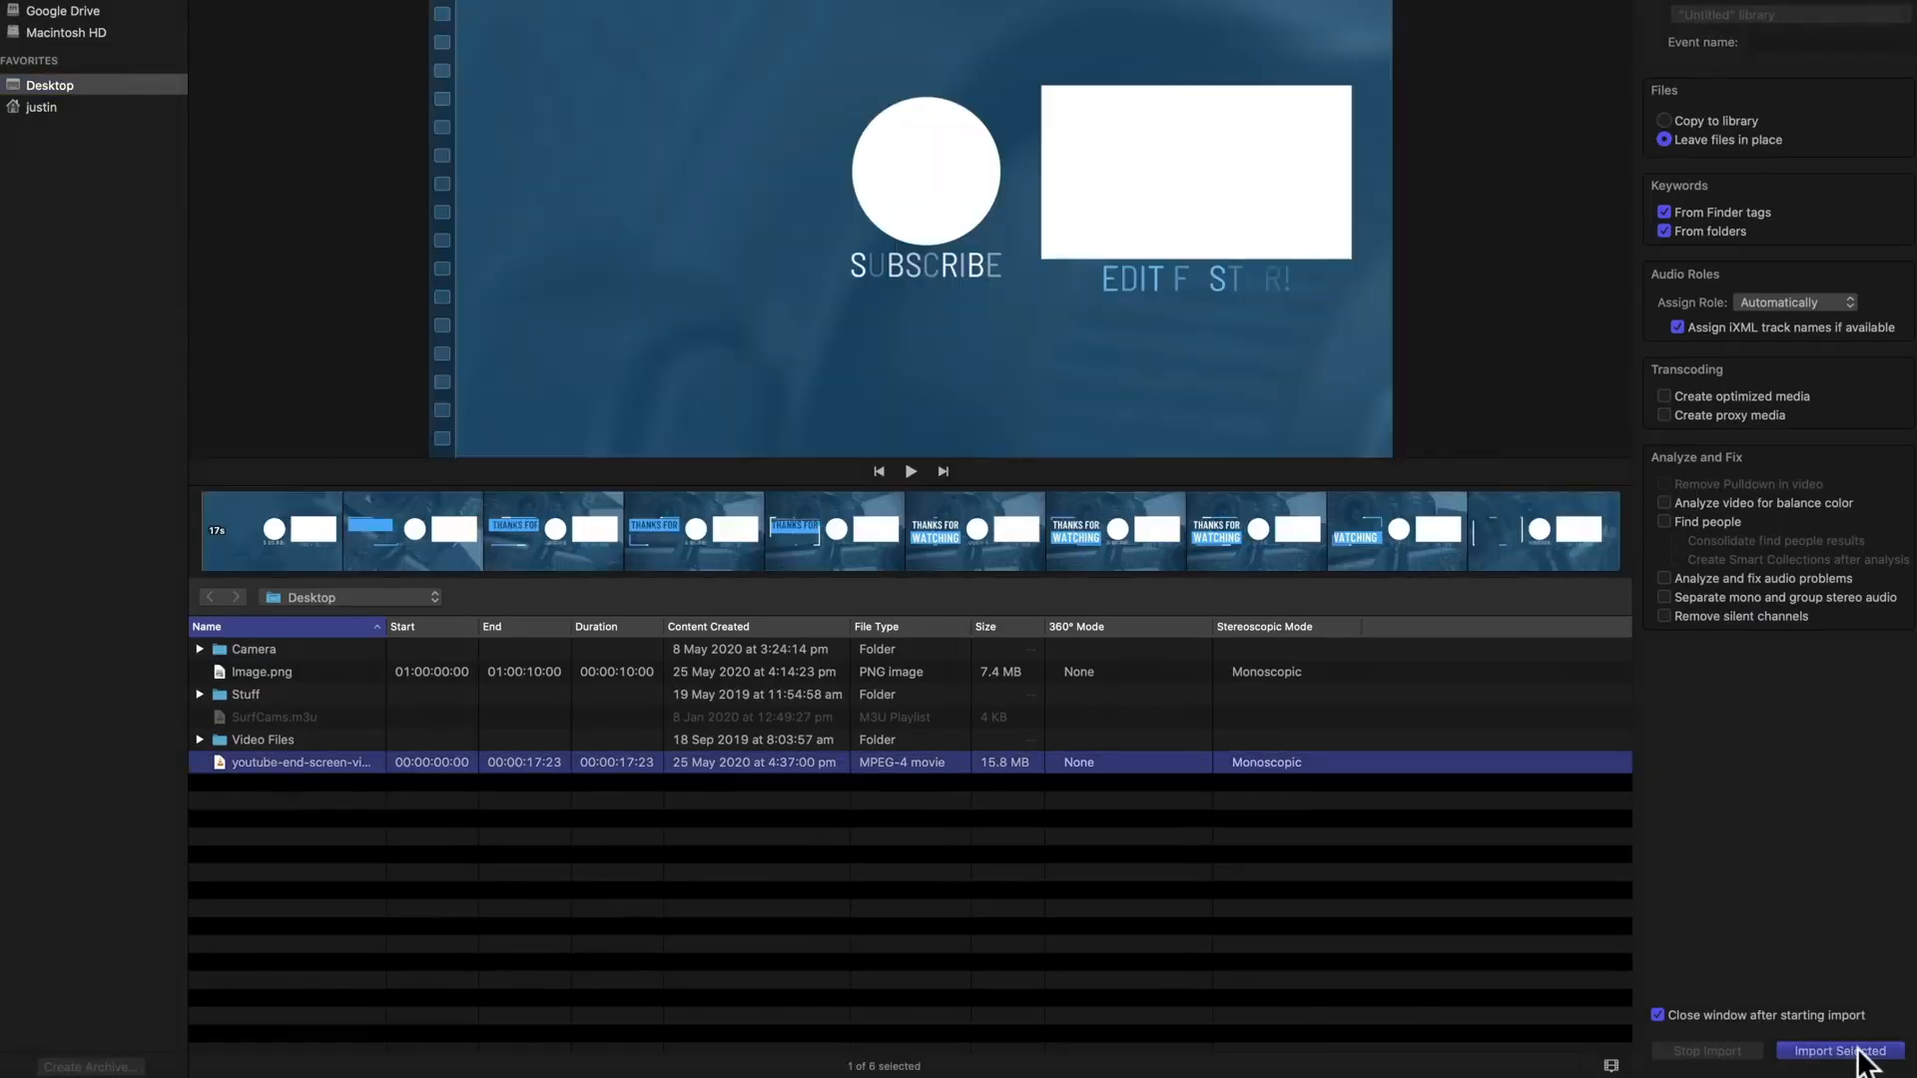
click(1840, 1051)
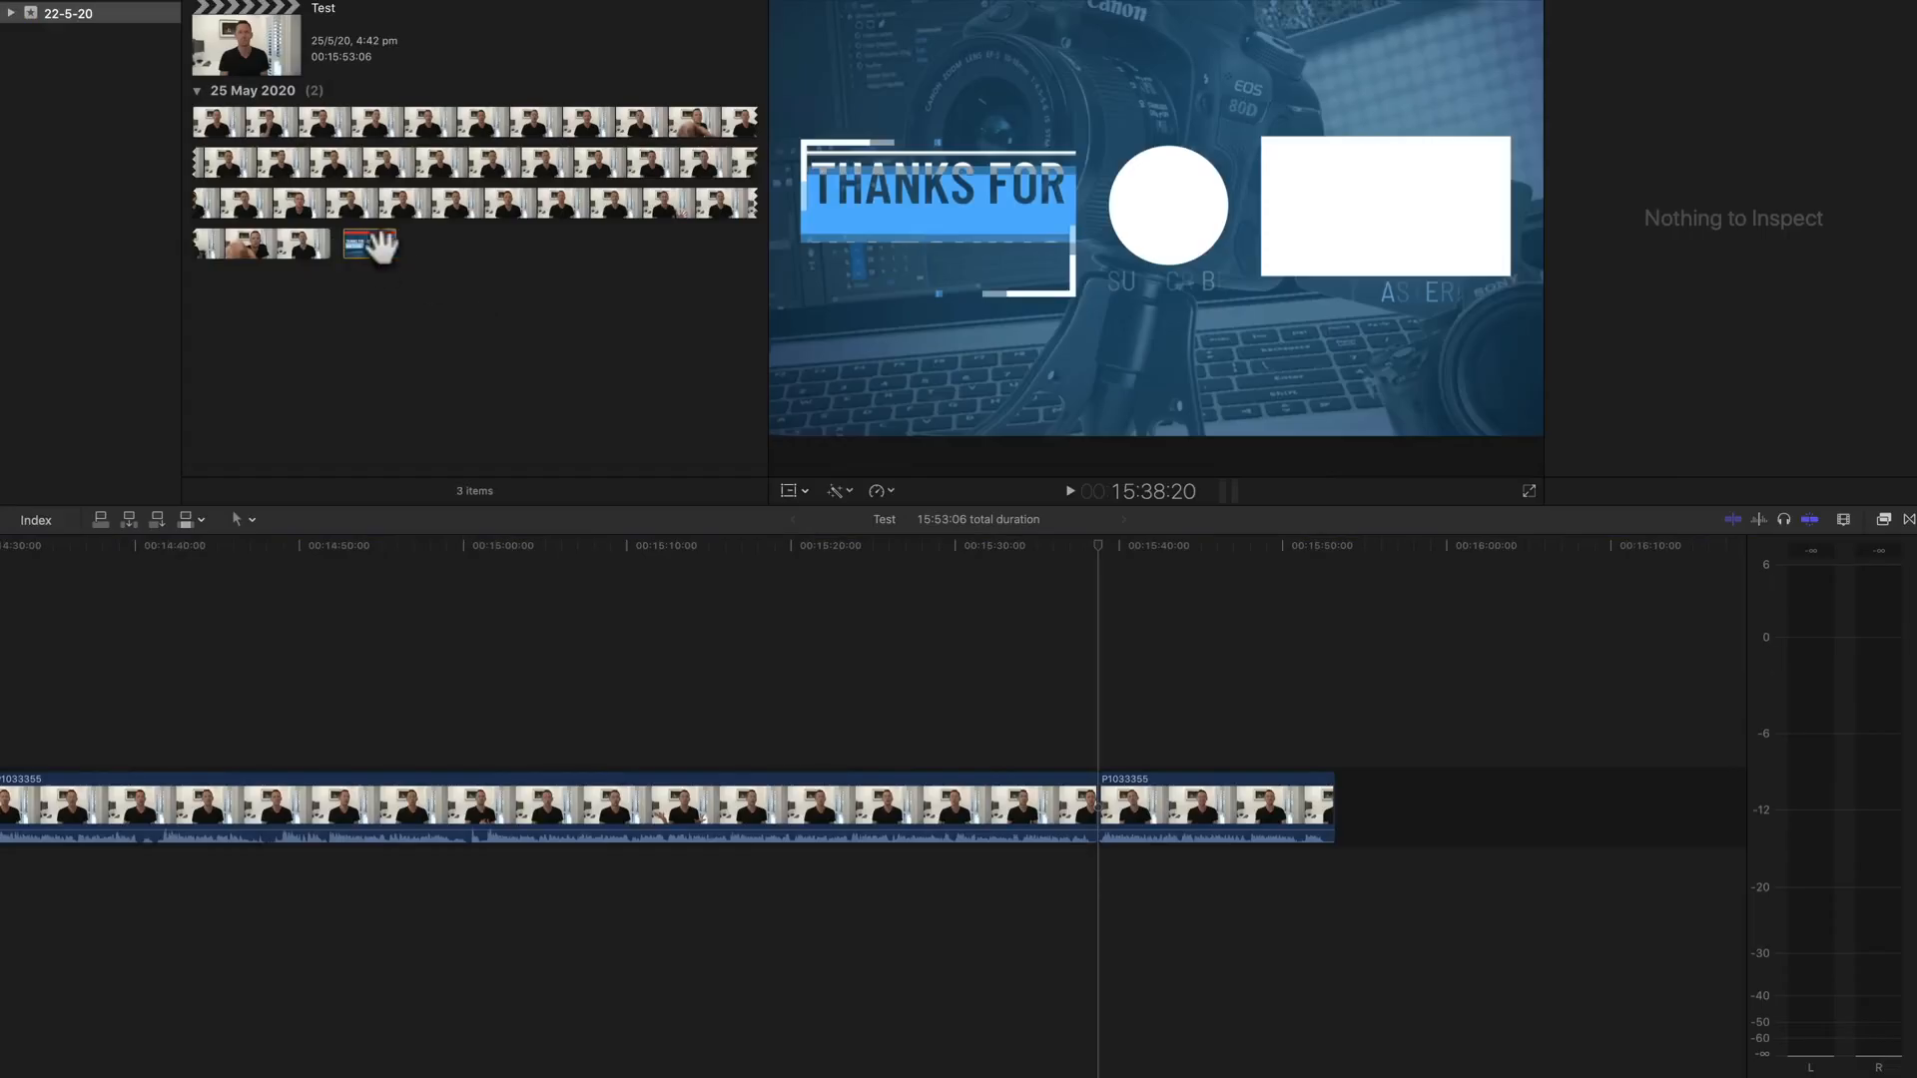
Step: Place the end screen clip above the last main clip, starting at 15:38:20, and trim its end to match the main footage
drag(369, 243, 1094, 713)
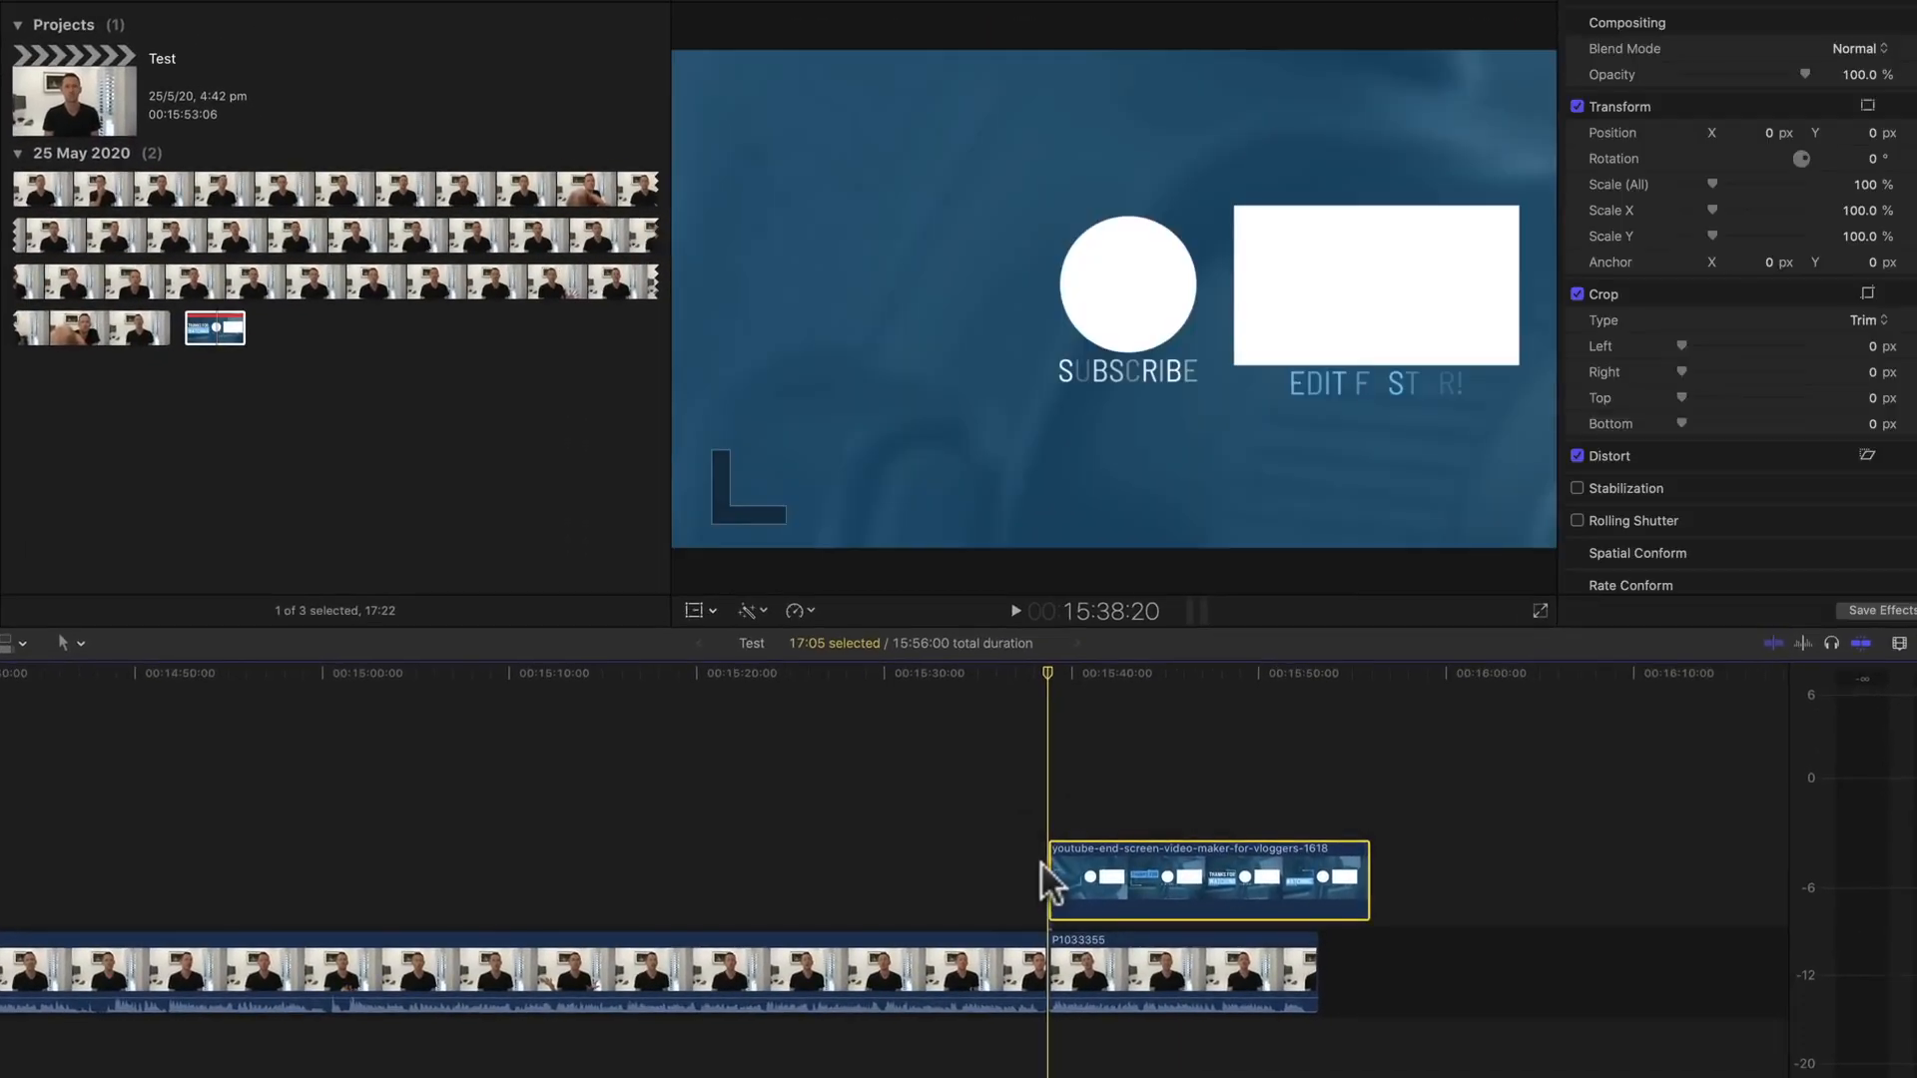
scroll(1060, 751, left, 1)
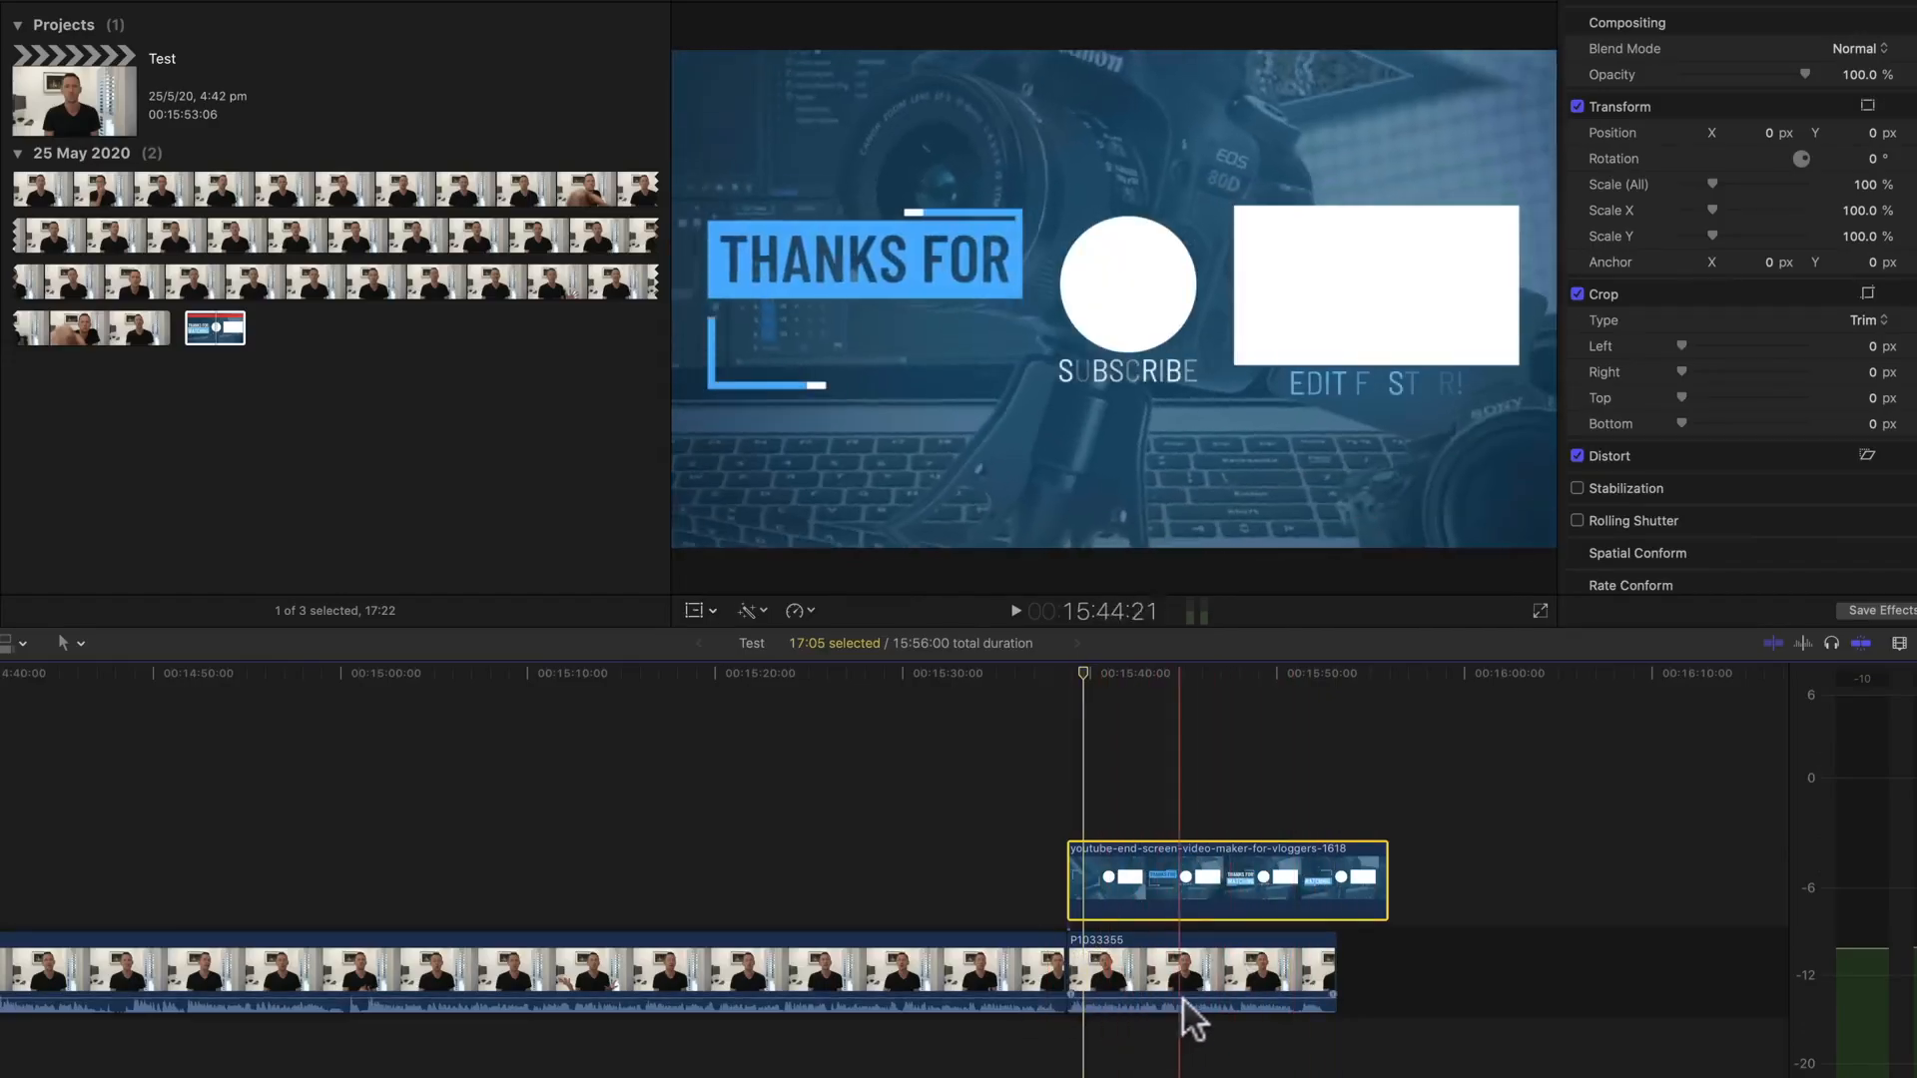
drag(1386, 898, 1338, 899)
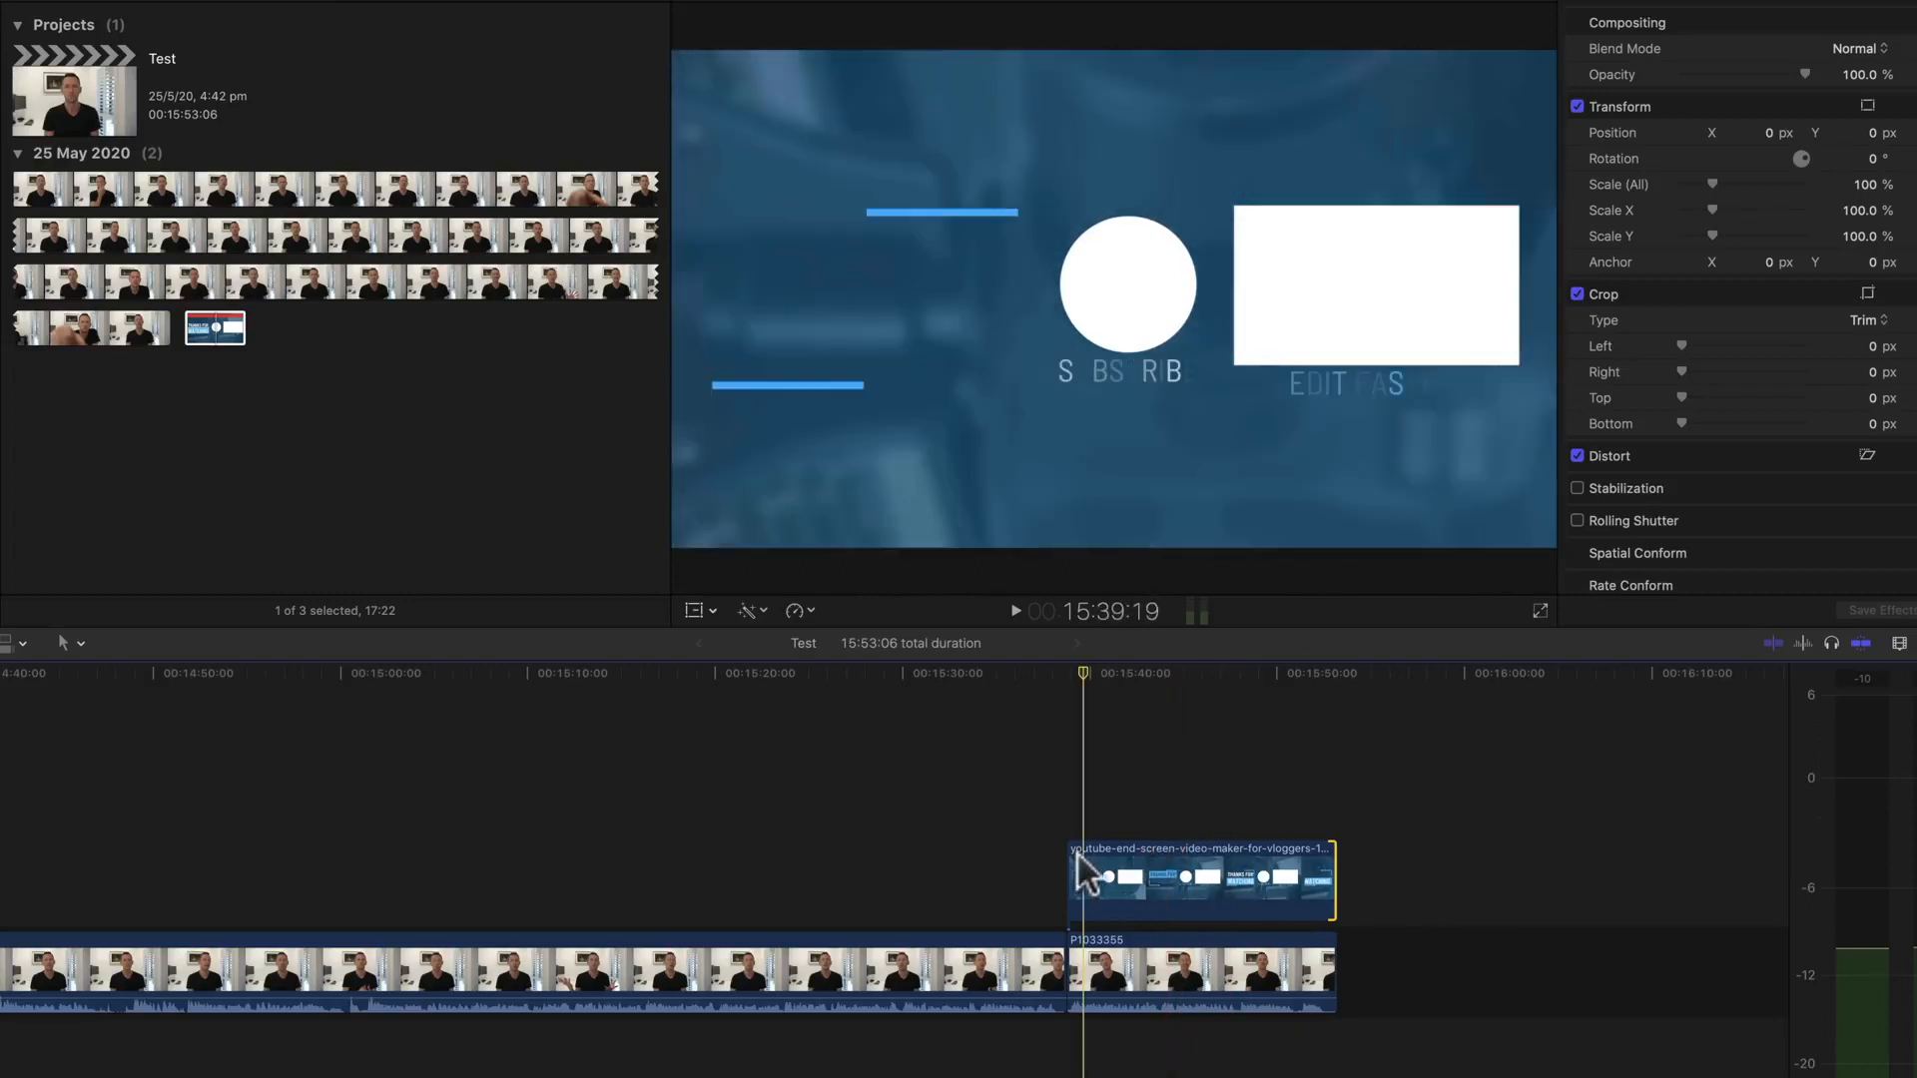
Step: Play back the cut from the talking footage into the end screen clip
click(1032, 677)
key(space)
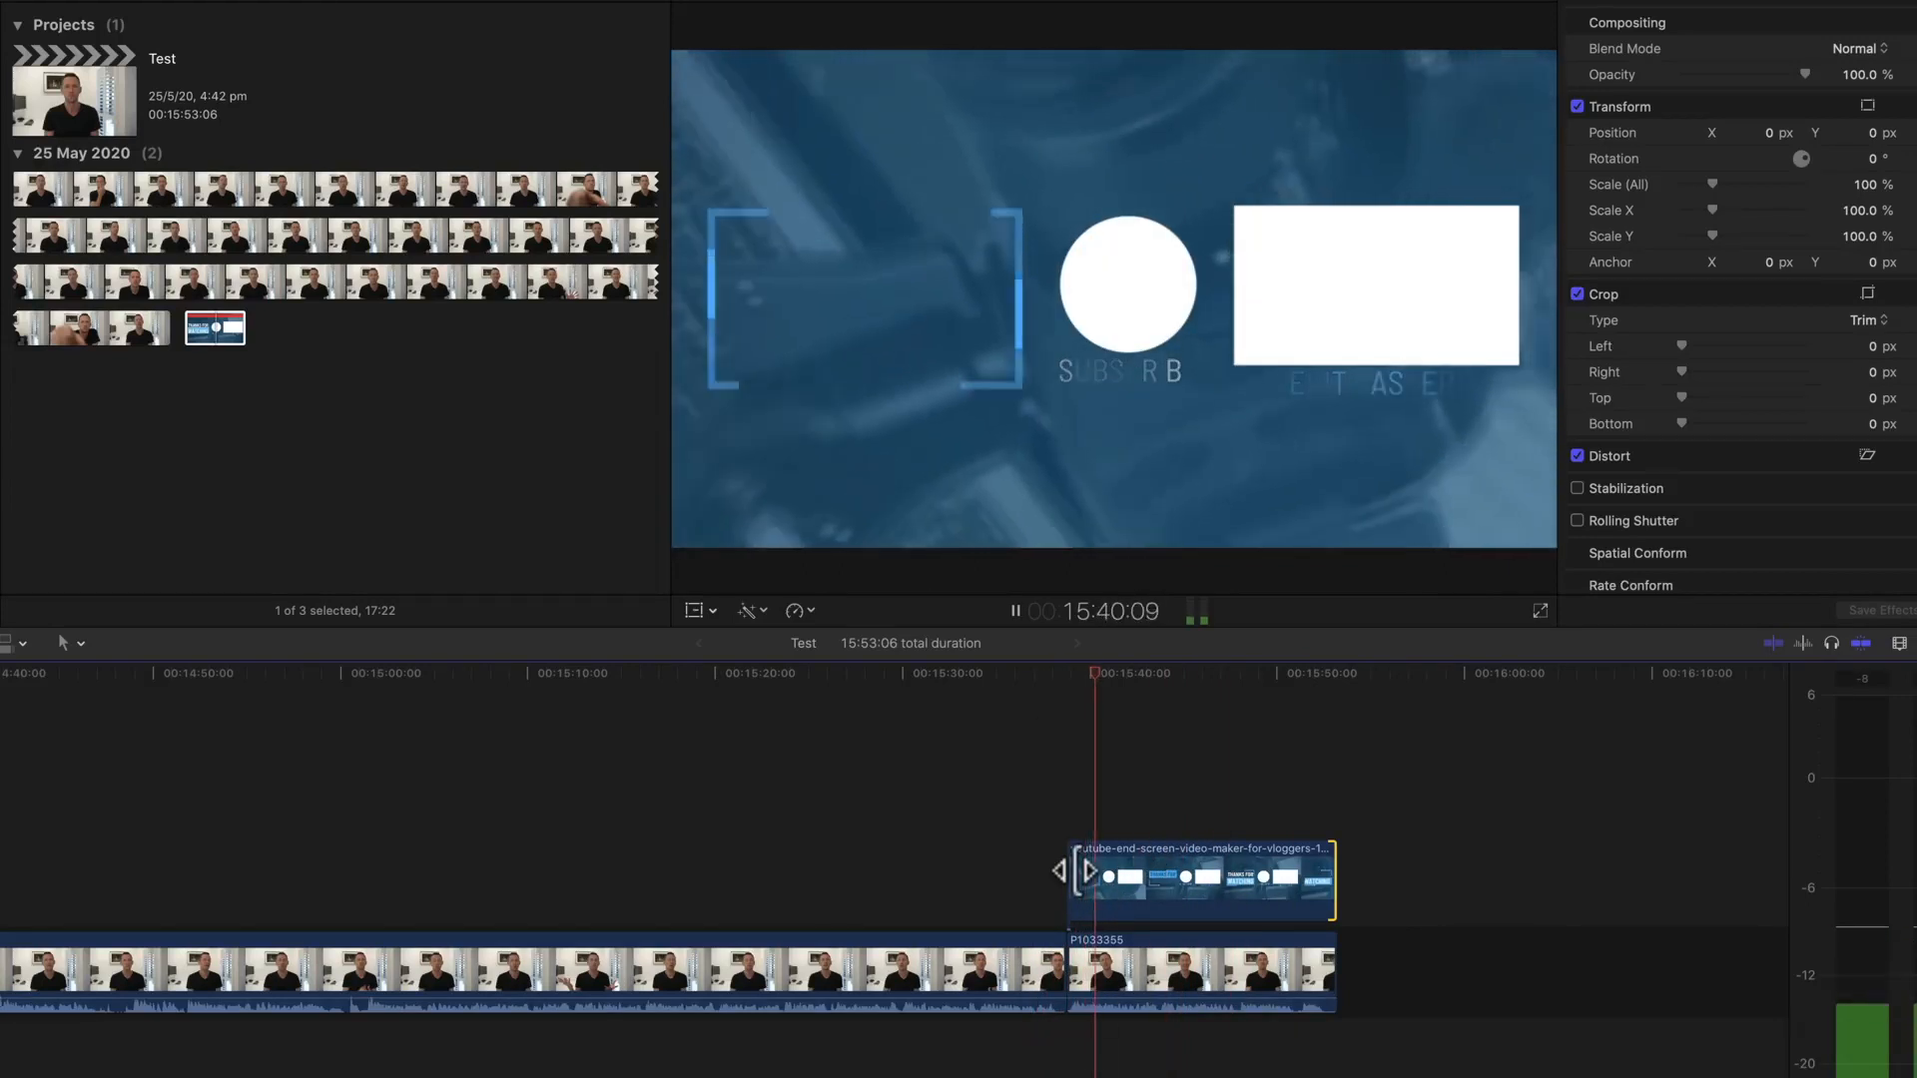
click(1027, 669)
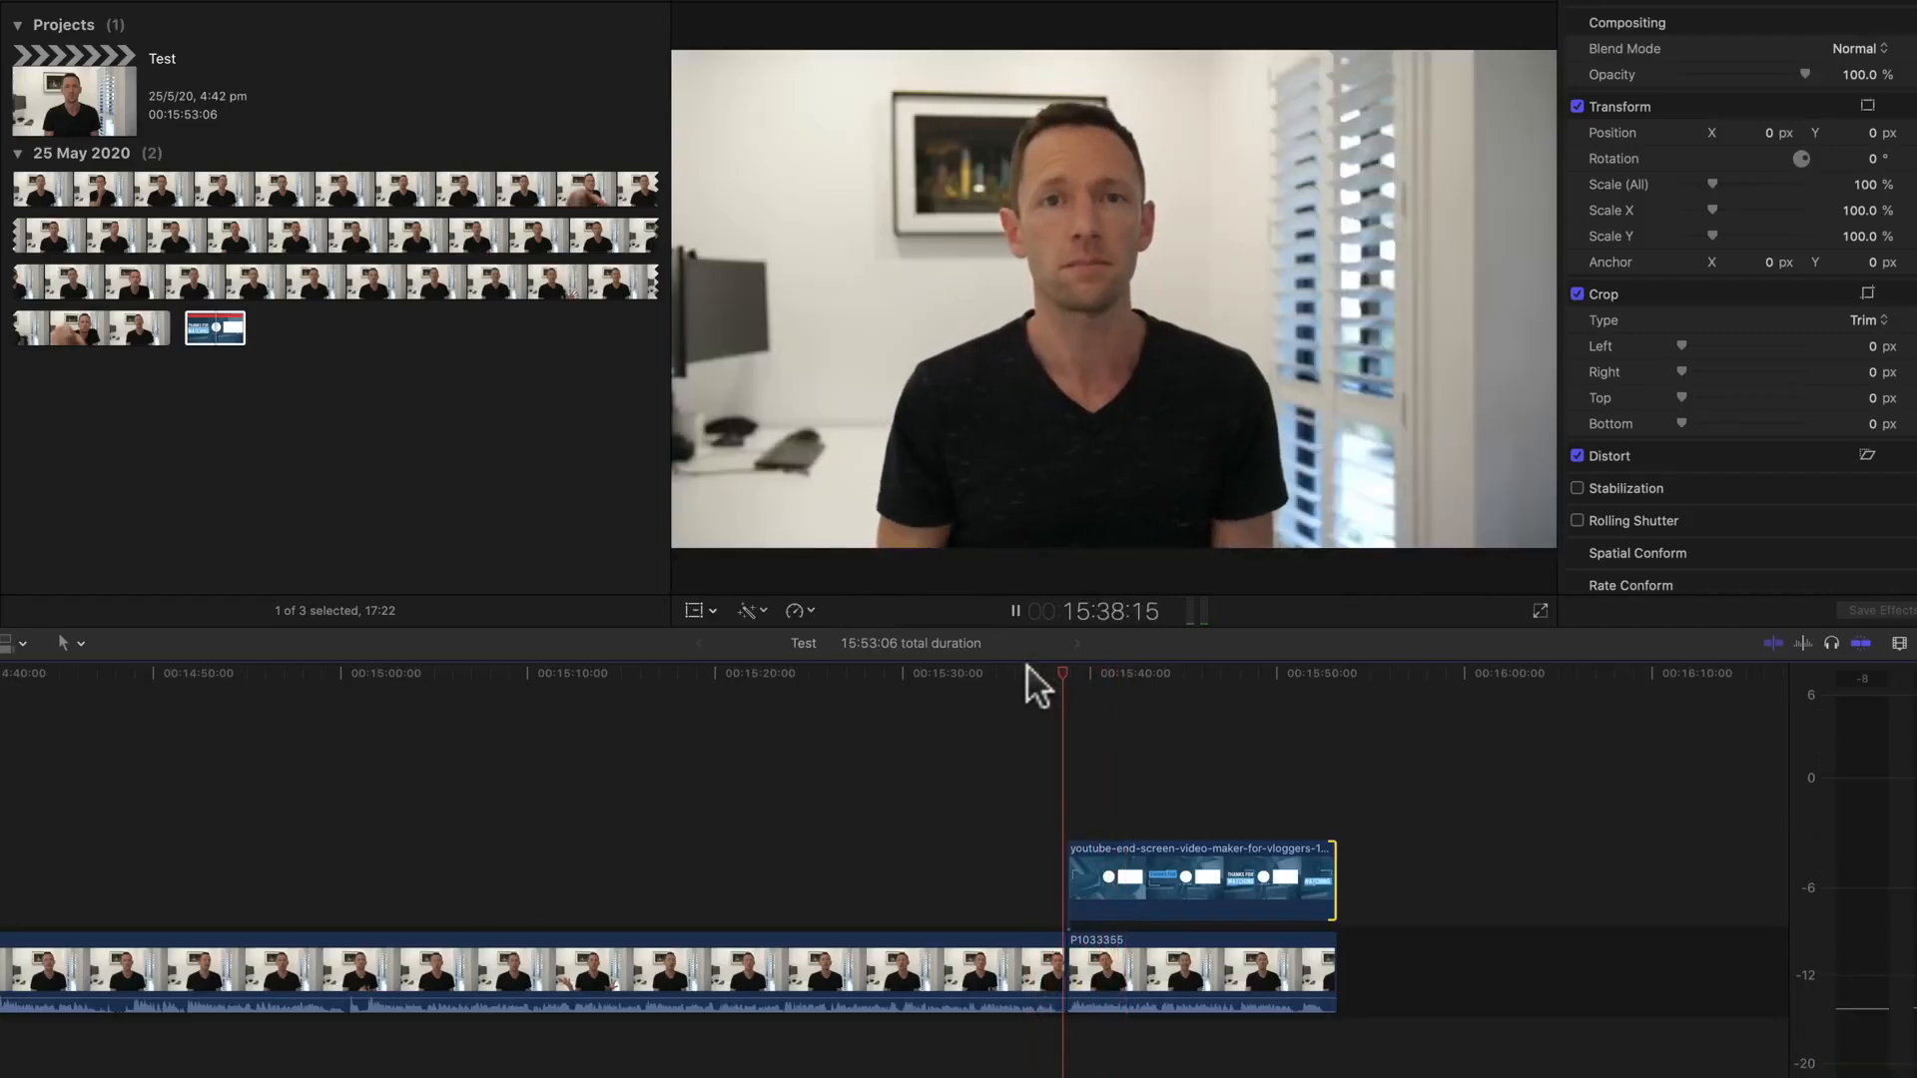
key(space)
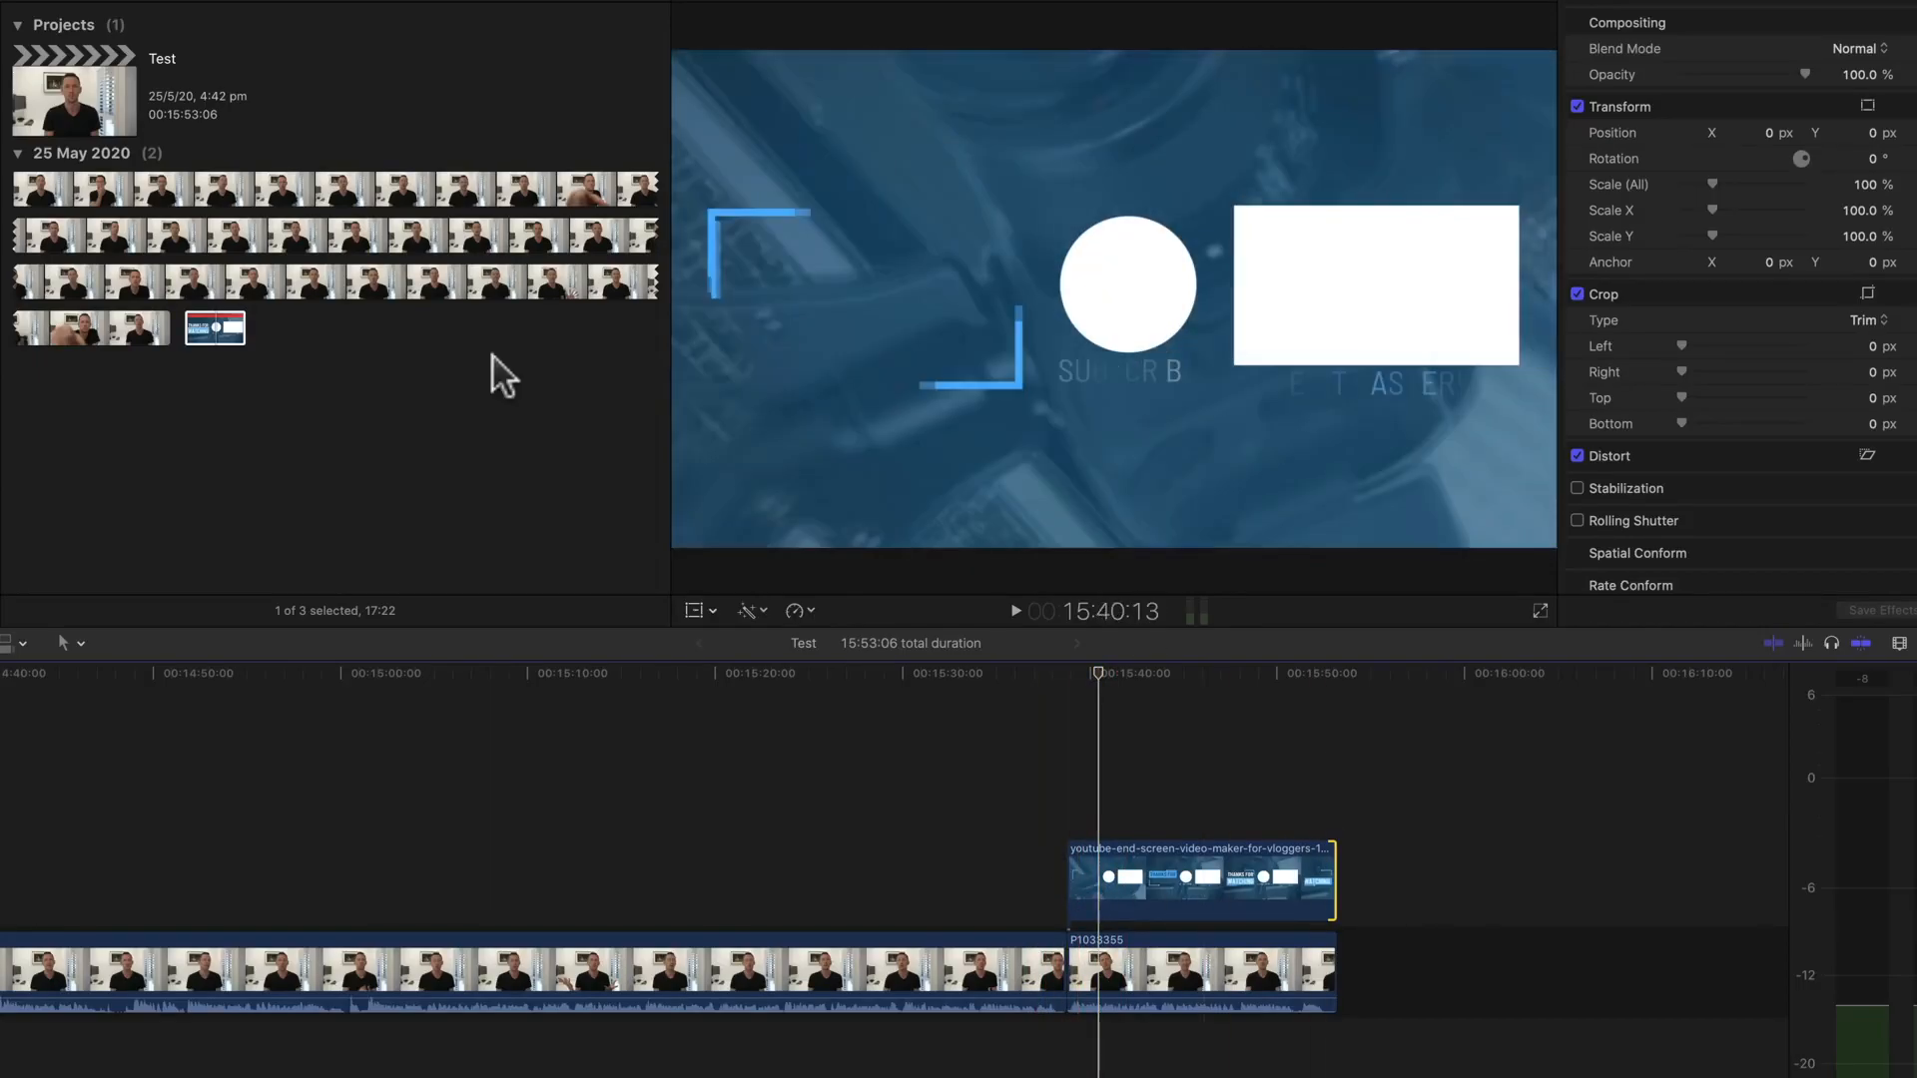
Step: Apply the Wipe transition from the Wipes category to both ends of the end screen clip and play back its start
click(1905, 446)
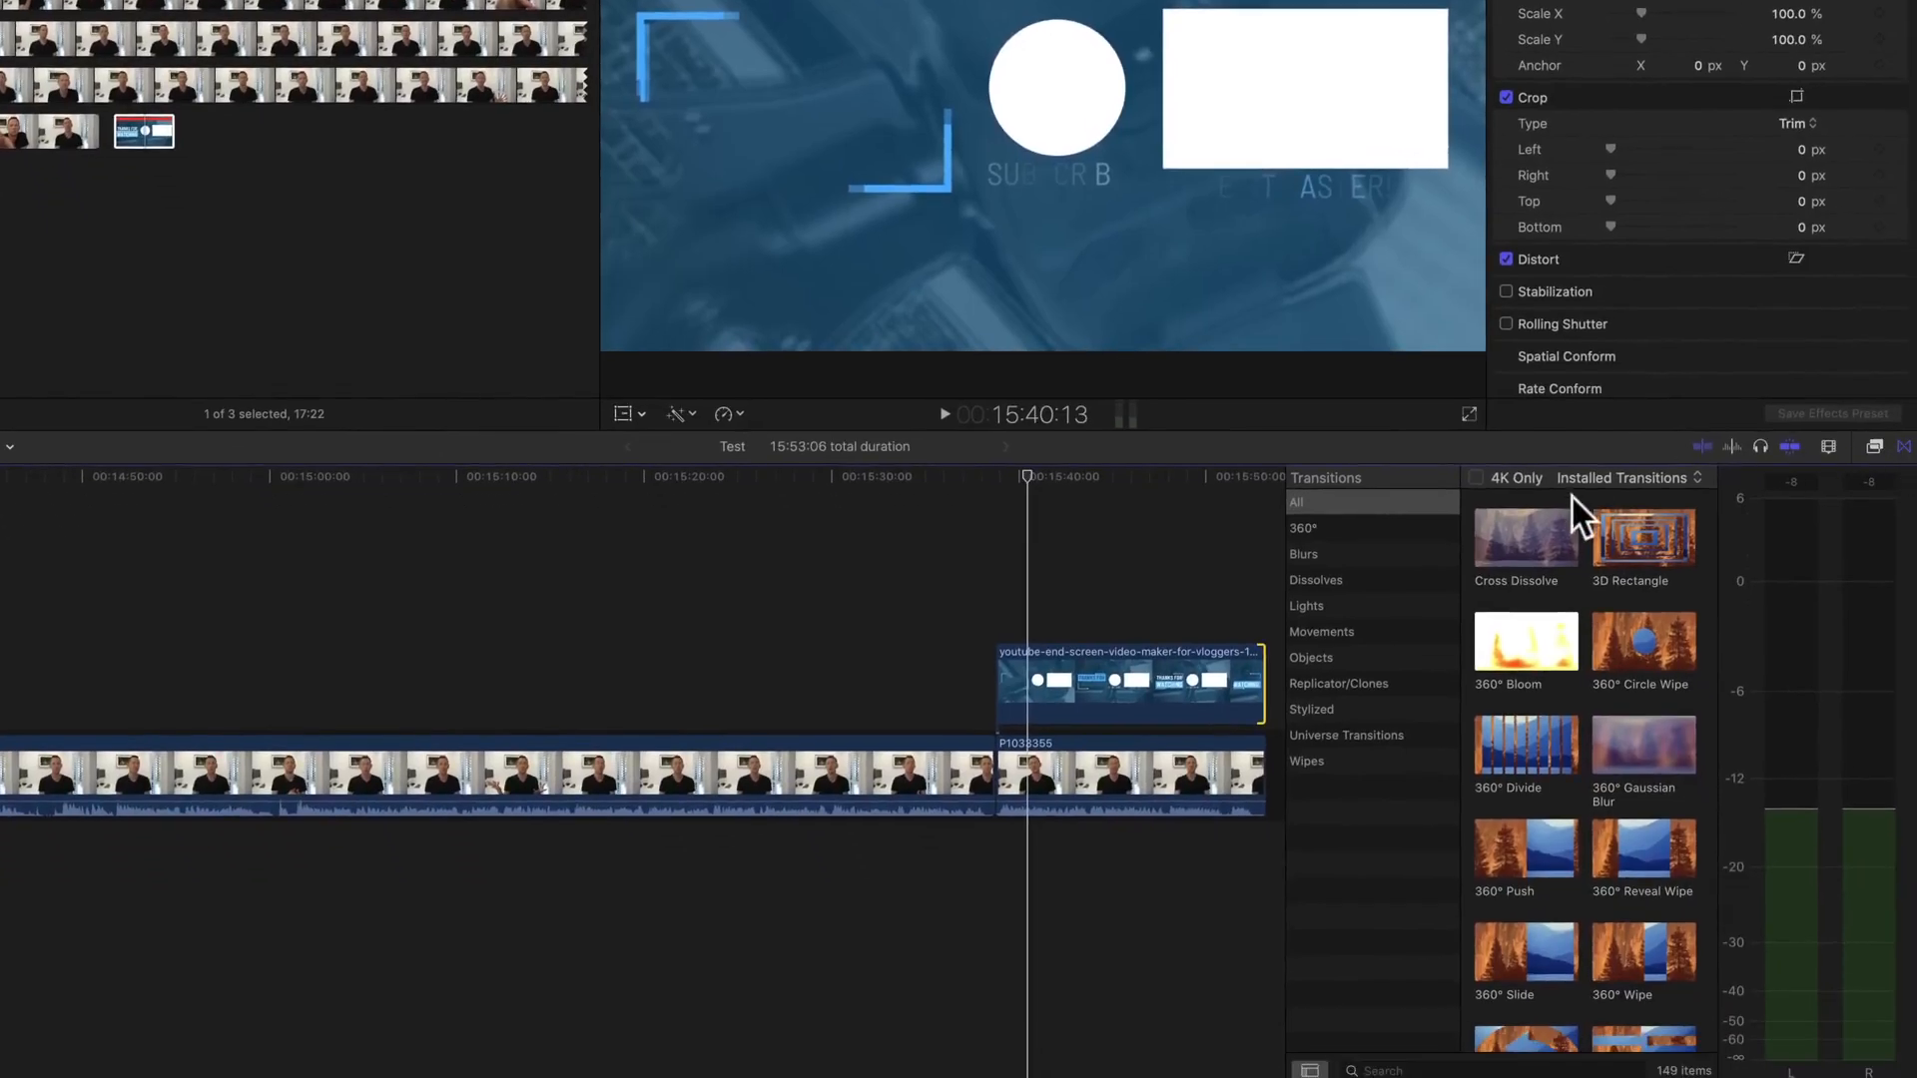
click(1316, 762)
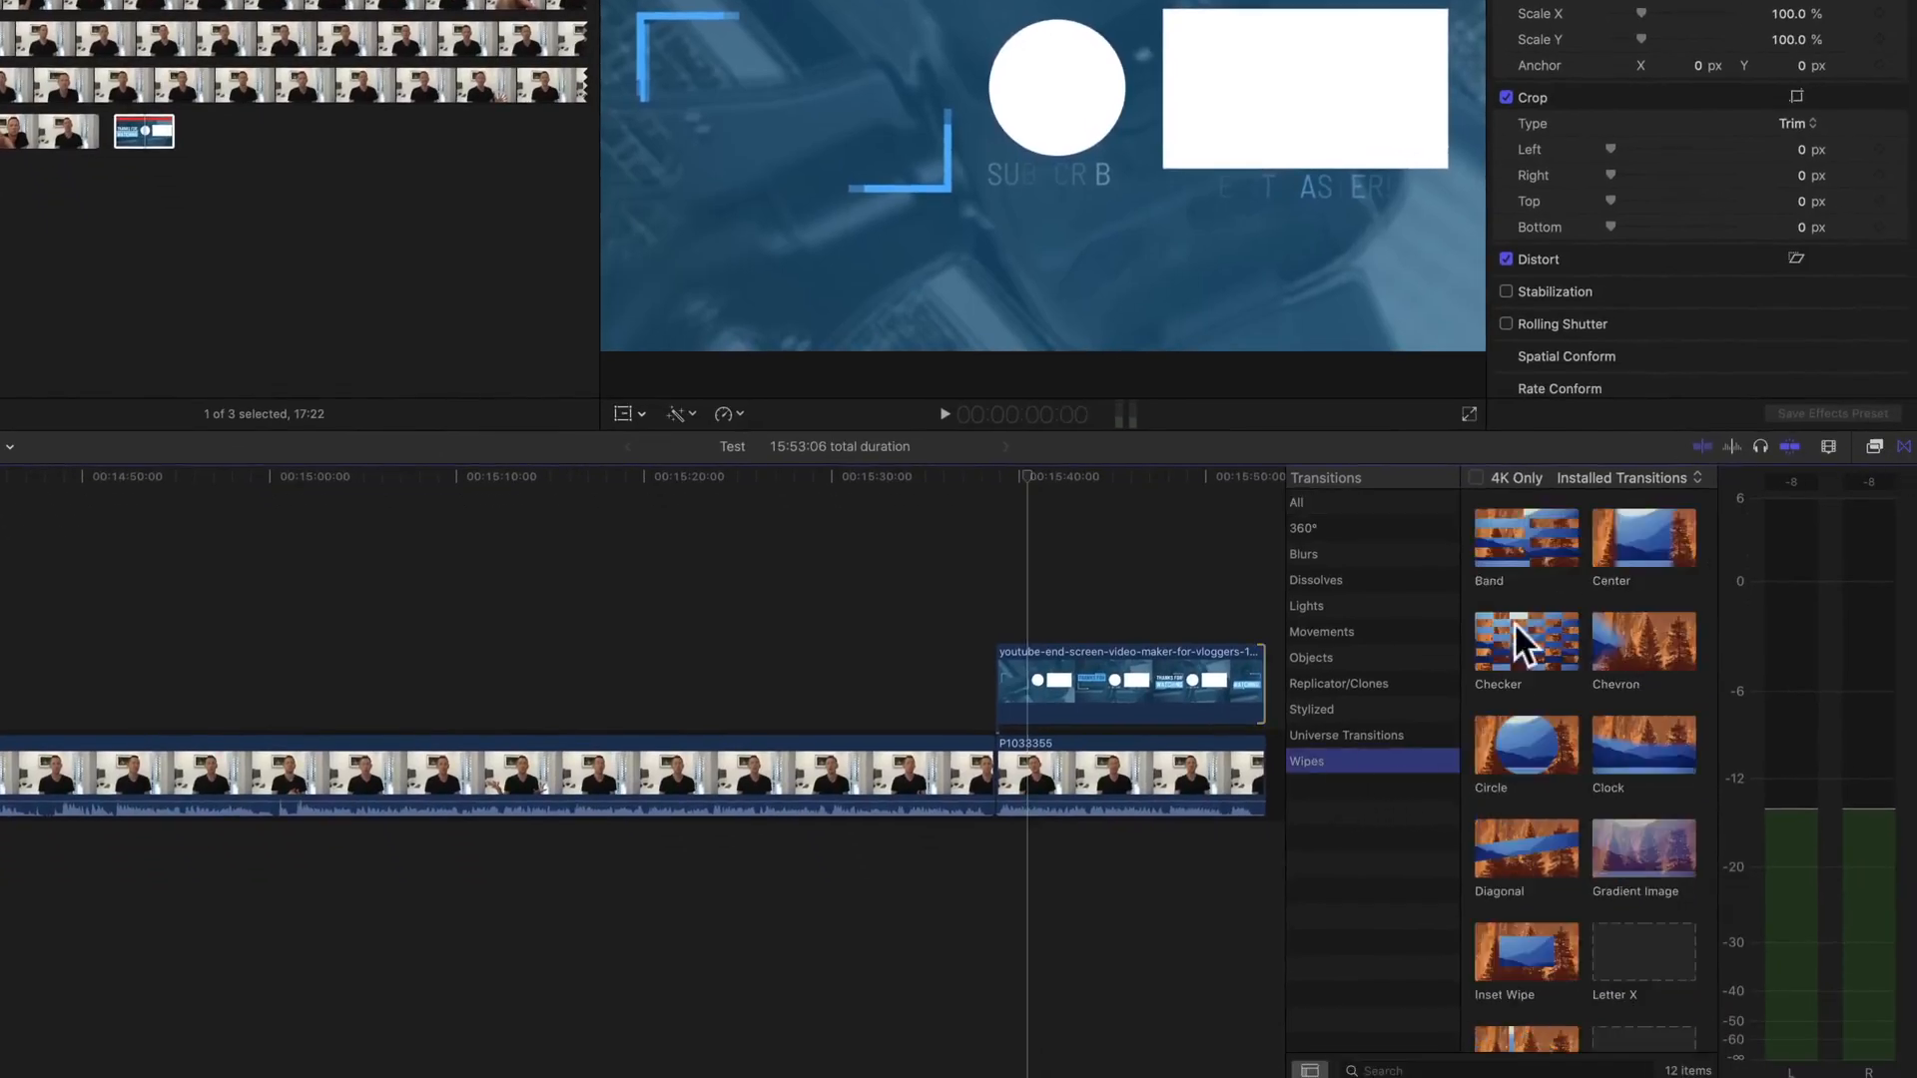
scroll(1513, 620, down, 2)
click(1641, 988)
drag(1641, 988, 1006, 689)
key(slash)
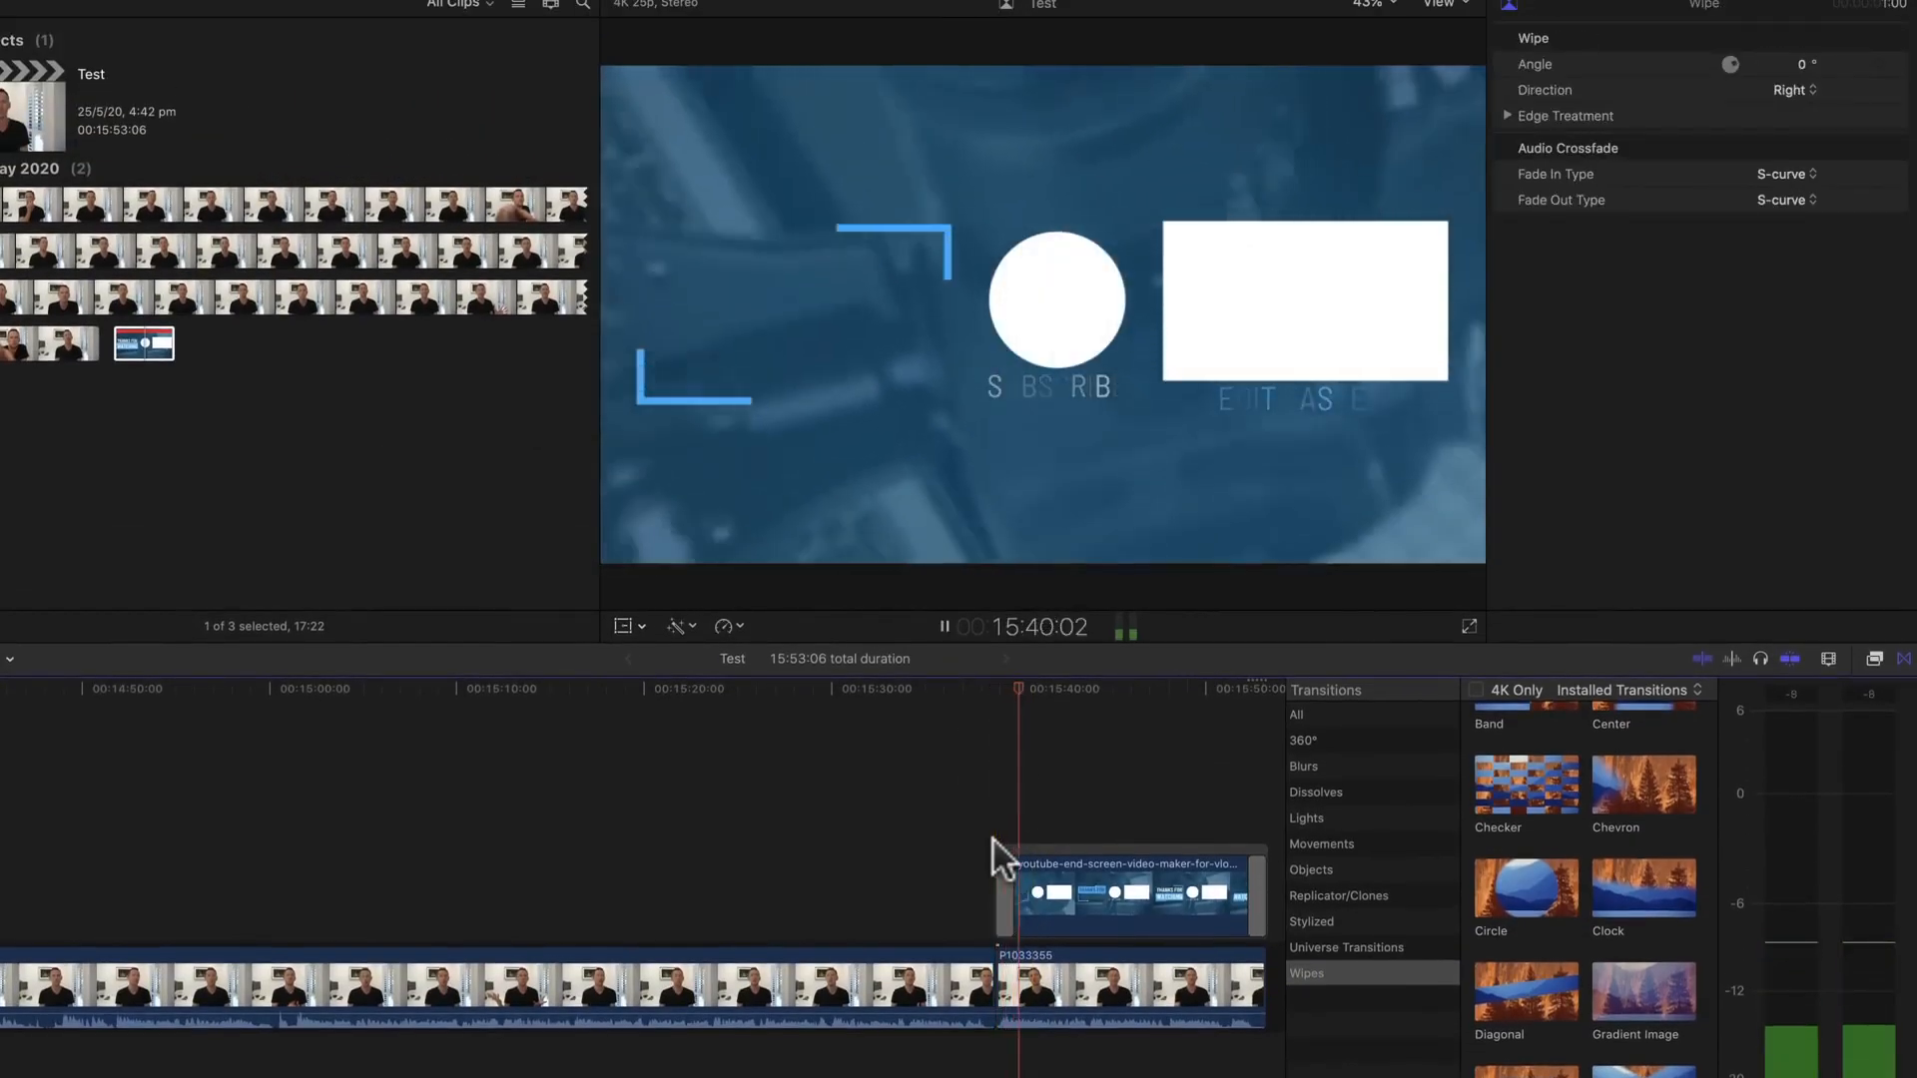
key(space)
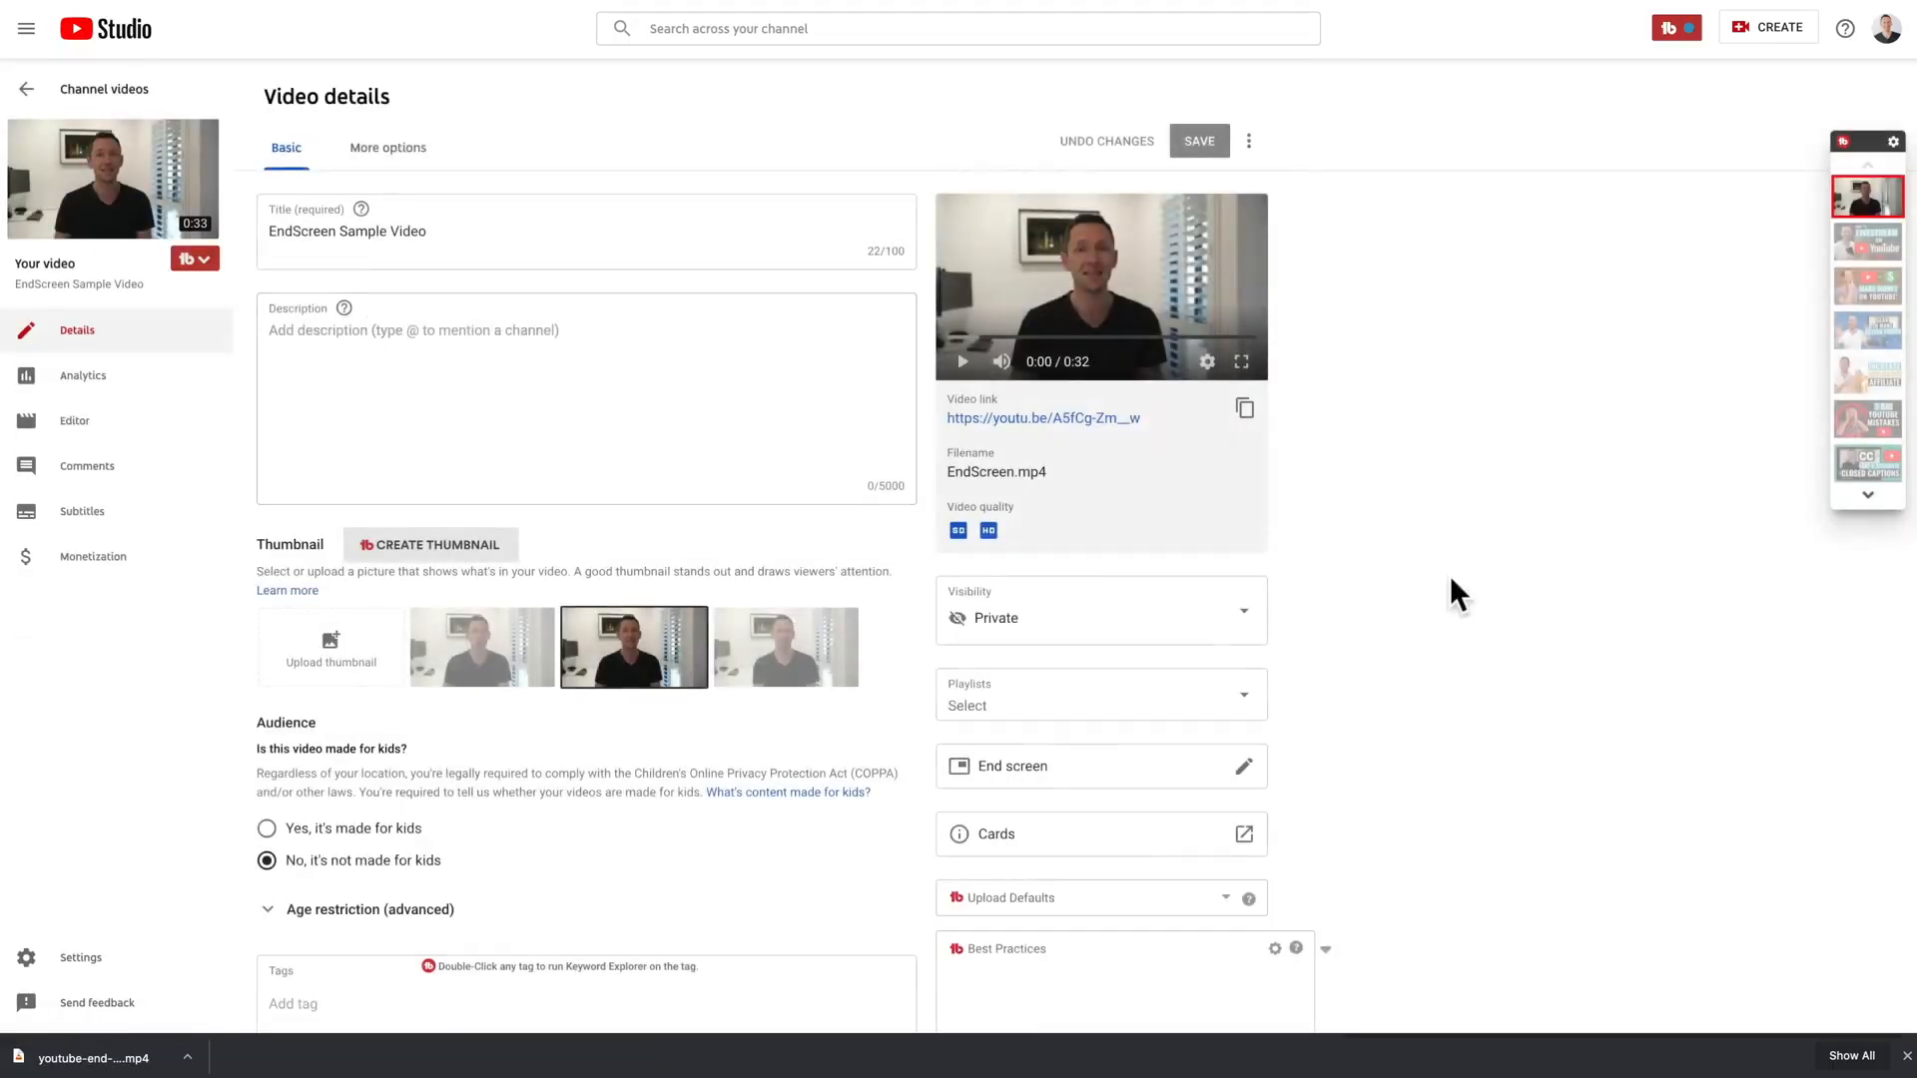
Step: Switch to YouTube Studio, open the video's end screen editor, and add a Subscribe element positioned over the white circle
scroll(1449, 575, down, 1)
click(1245, 637)
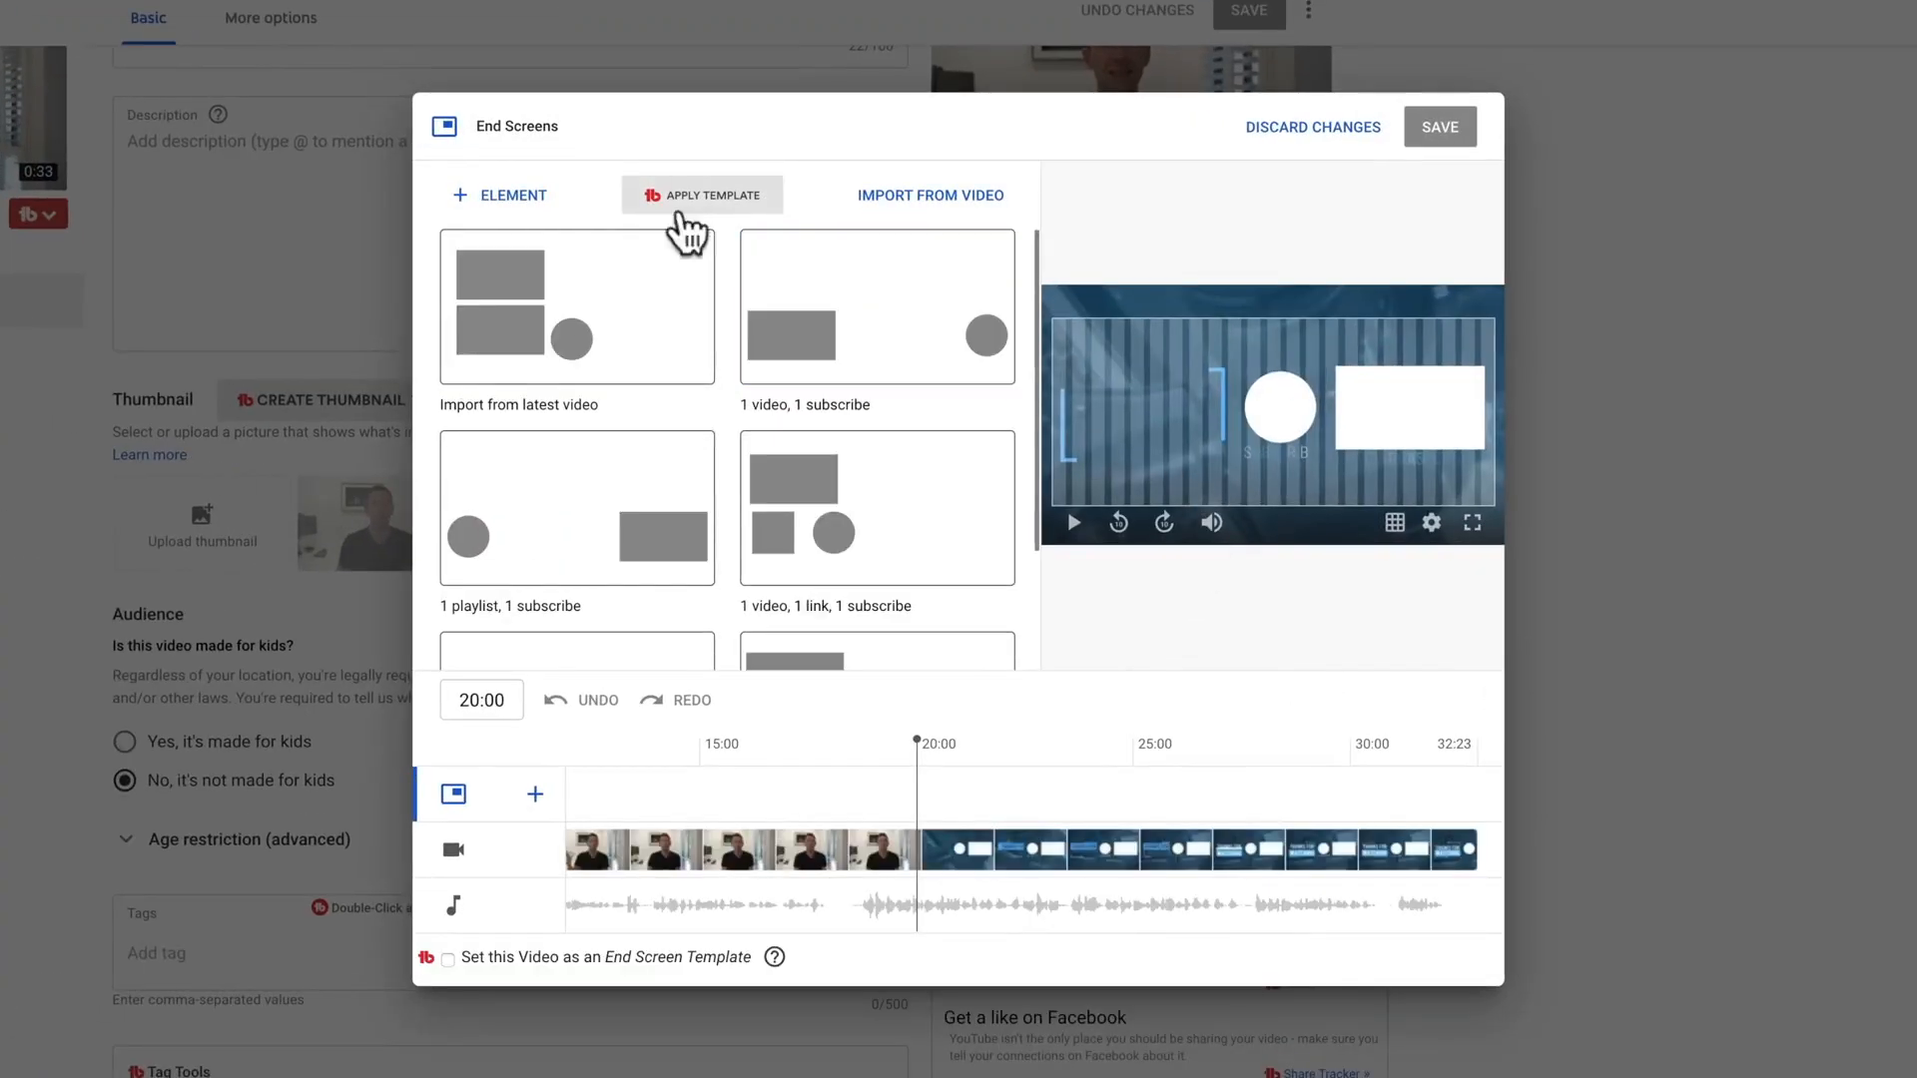
click(514, 196)
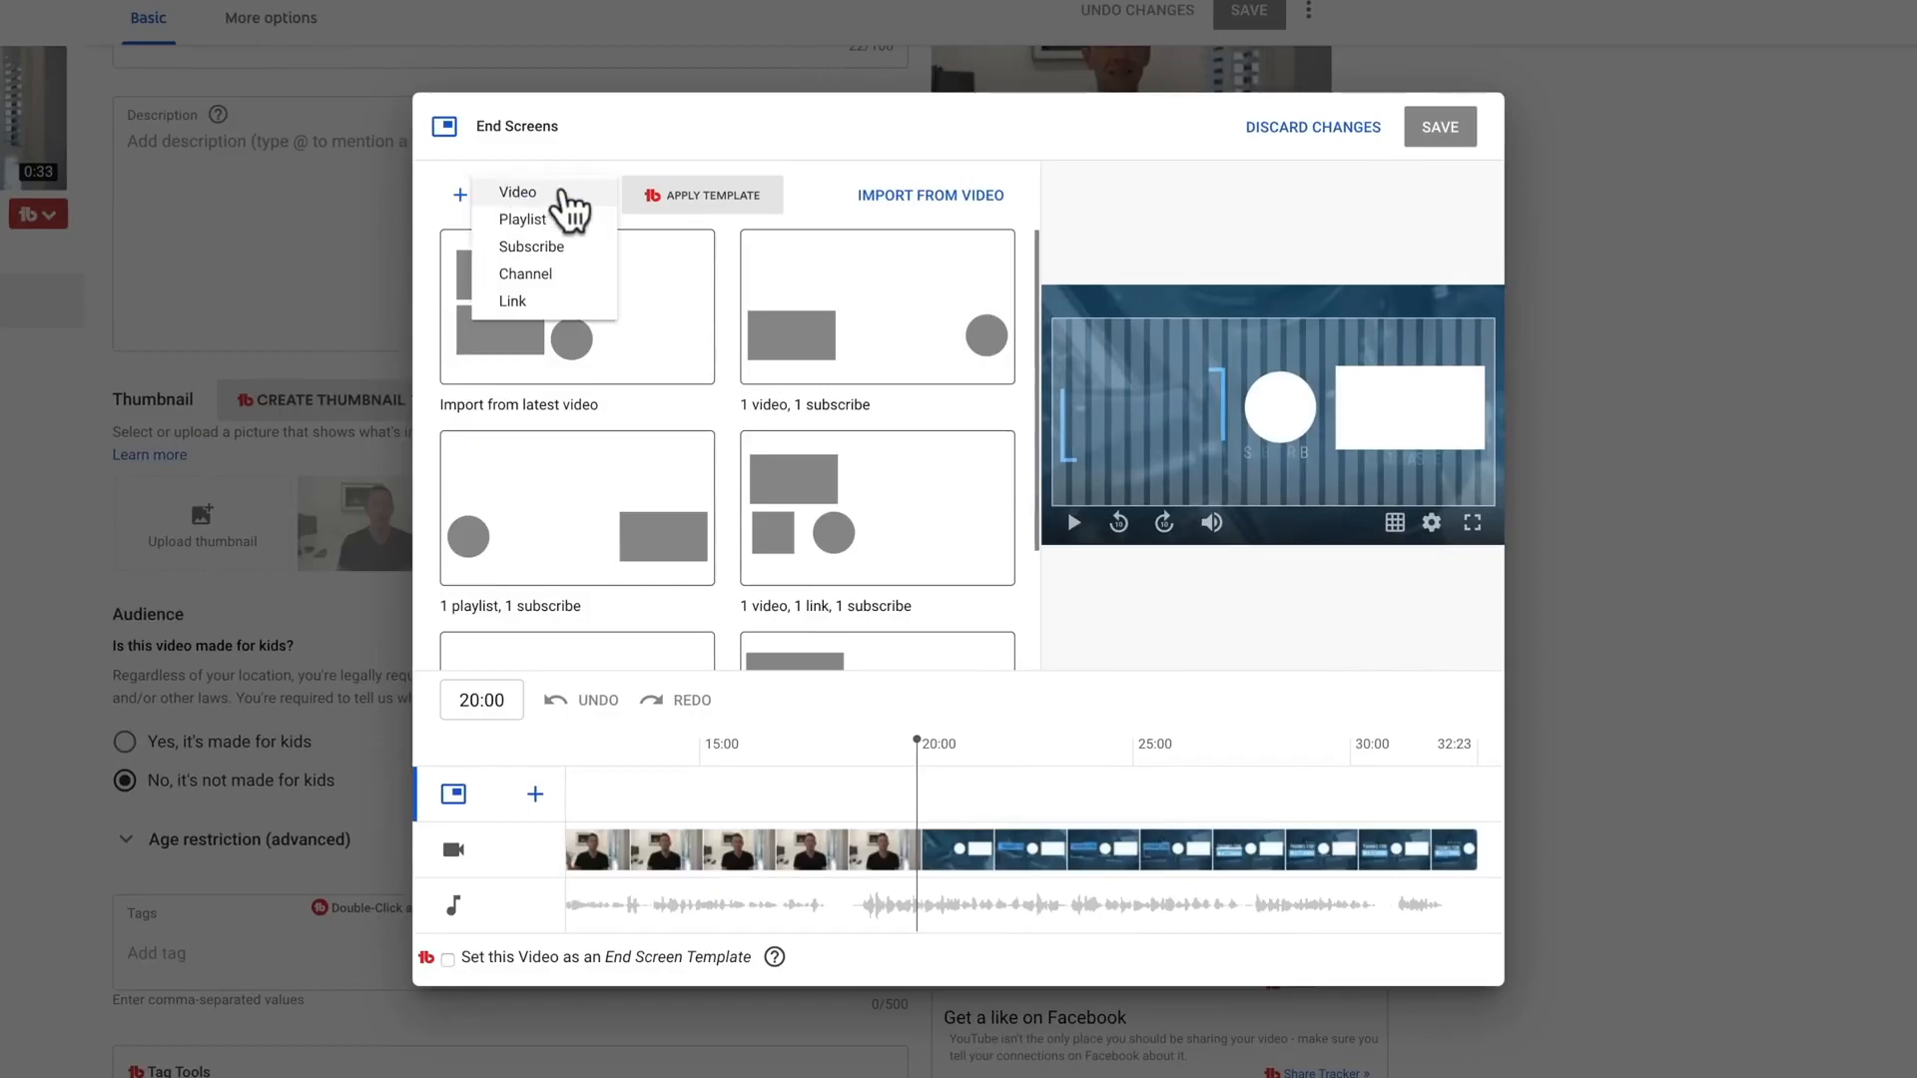
click(534, 248)
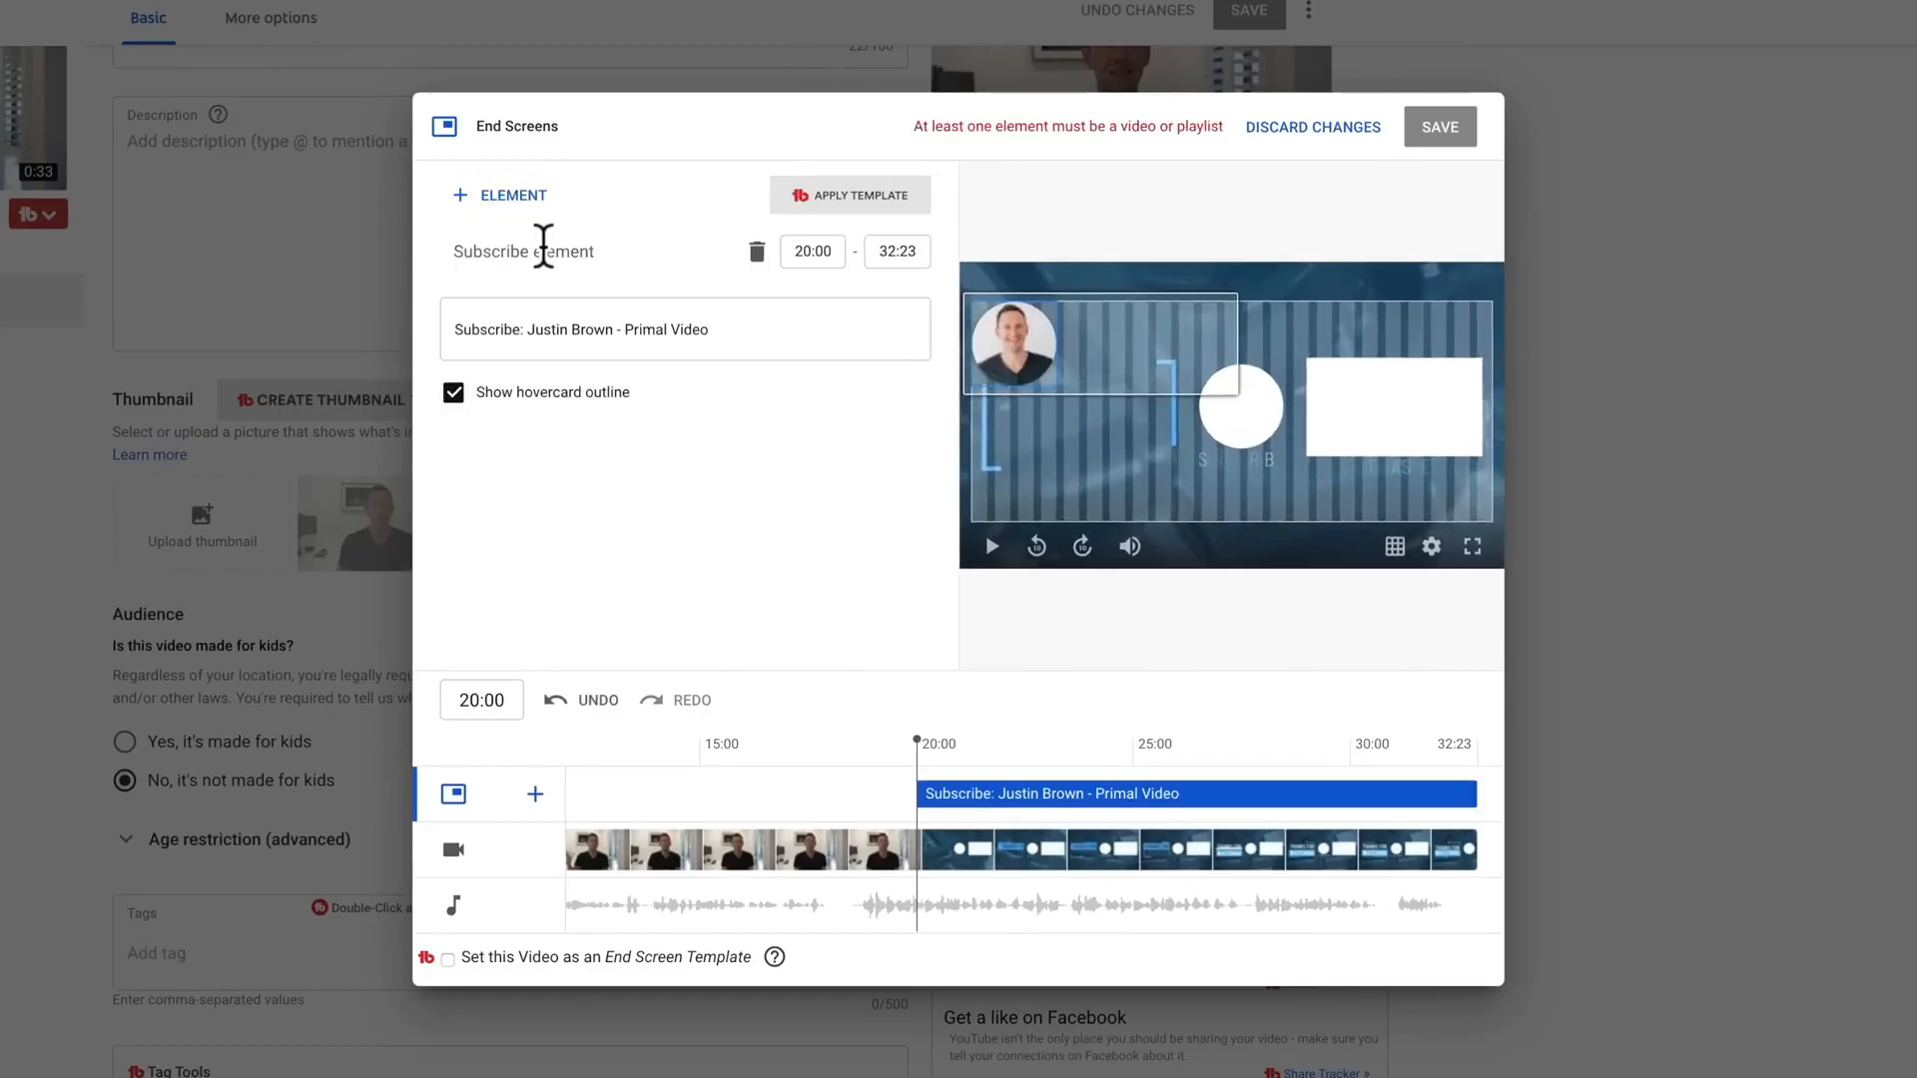
drag(1018, 343, 1248, 406)
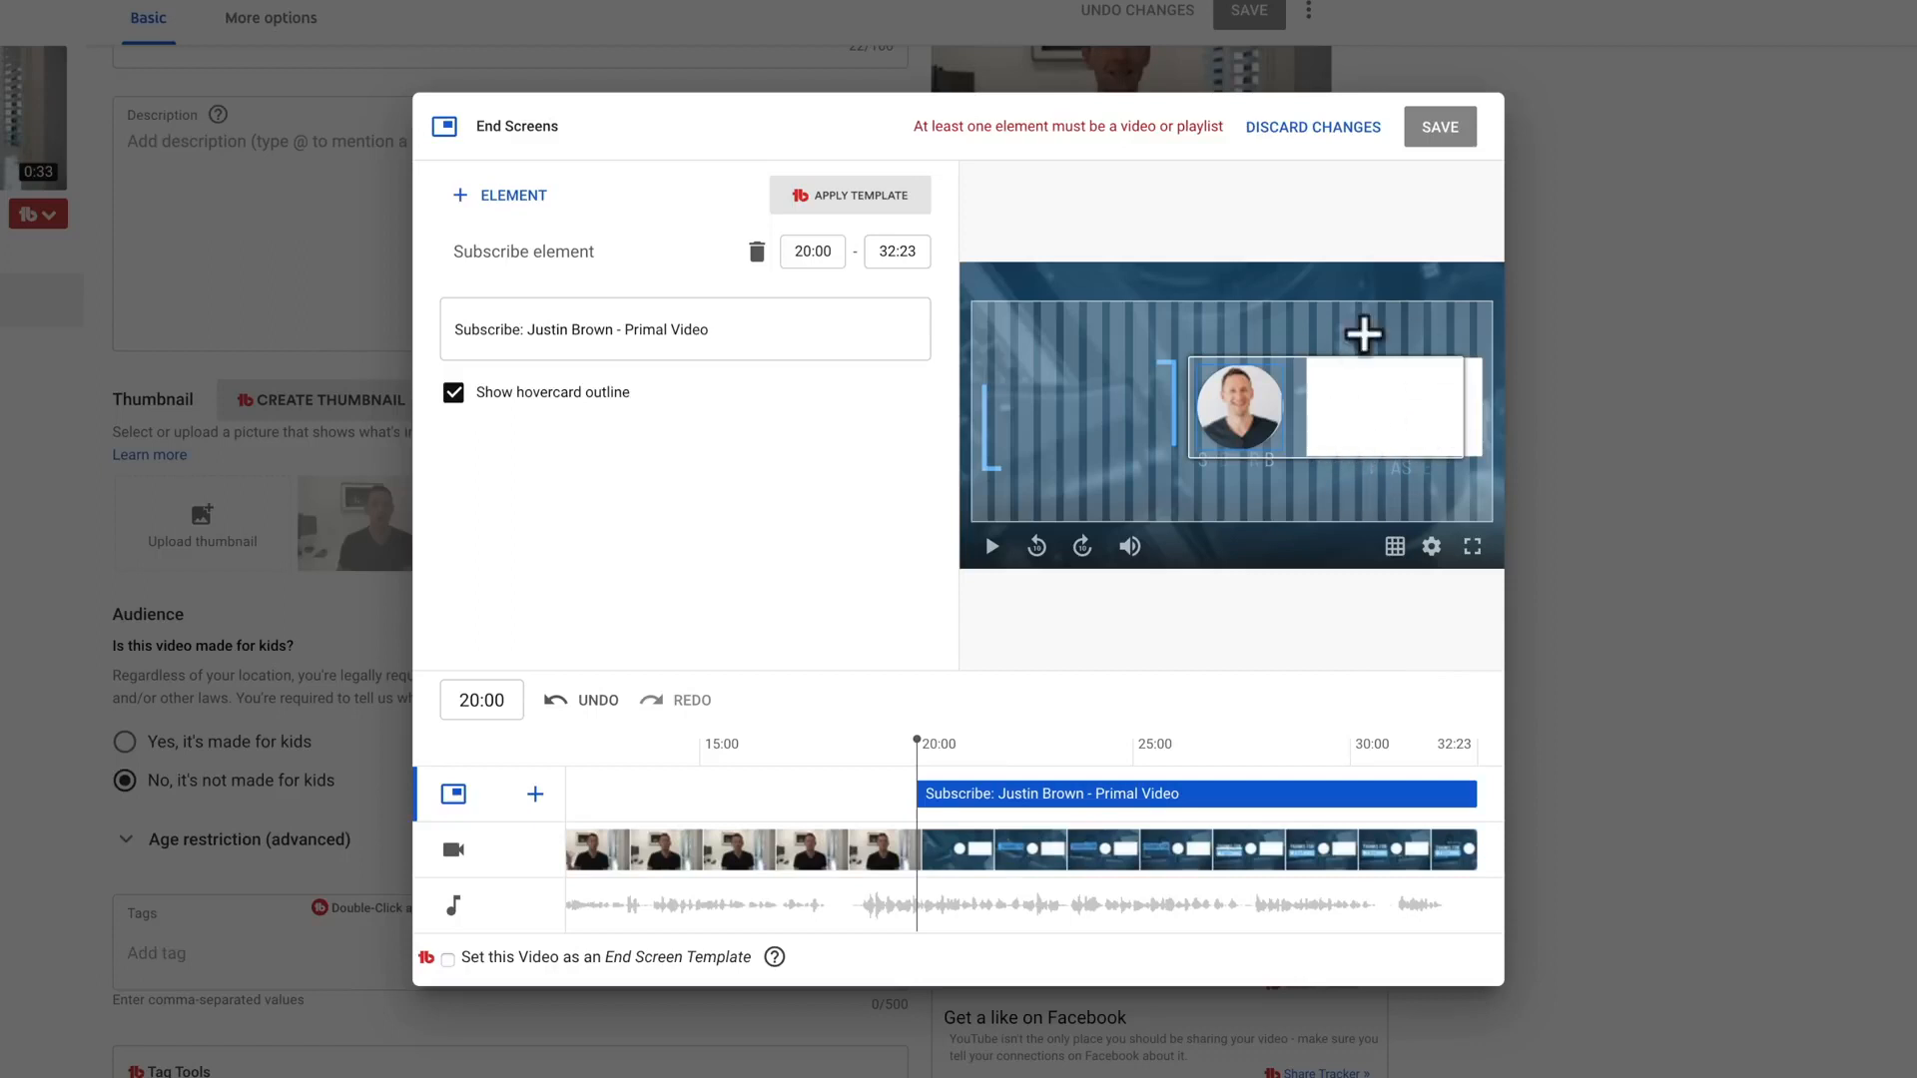
Step: Add a Video element using the specific video "Best Video Editing Tips: How To Edit Videos FASTER!", found with "edit faster", and place it over the white rectangle
click(506, 195)
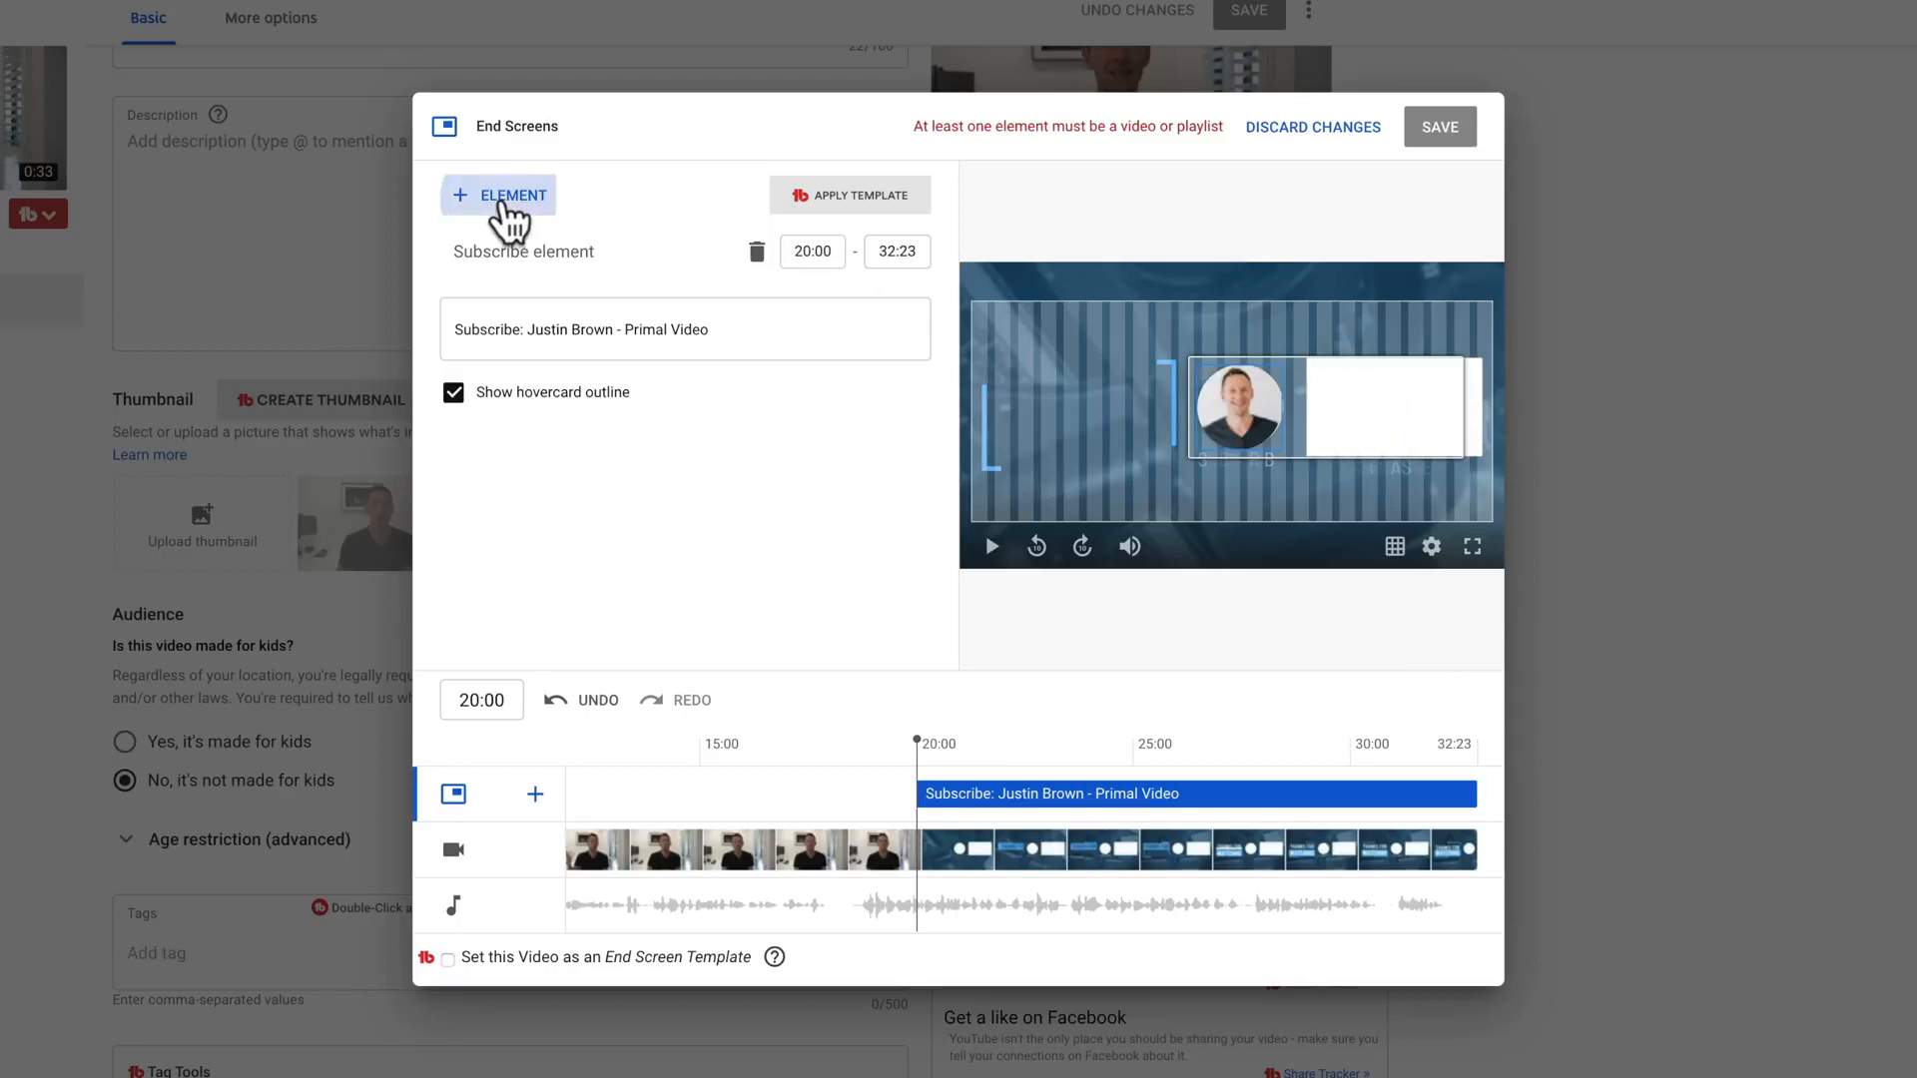
click(546, 204)
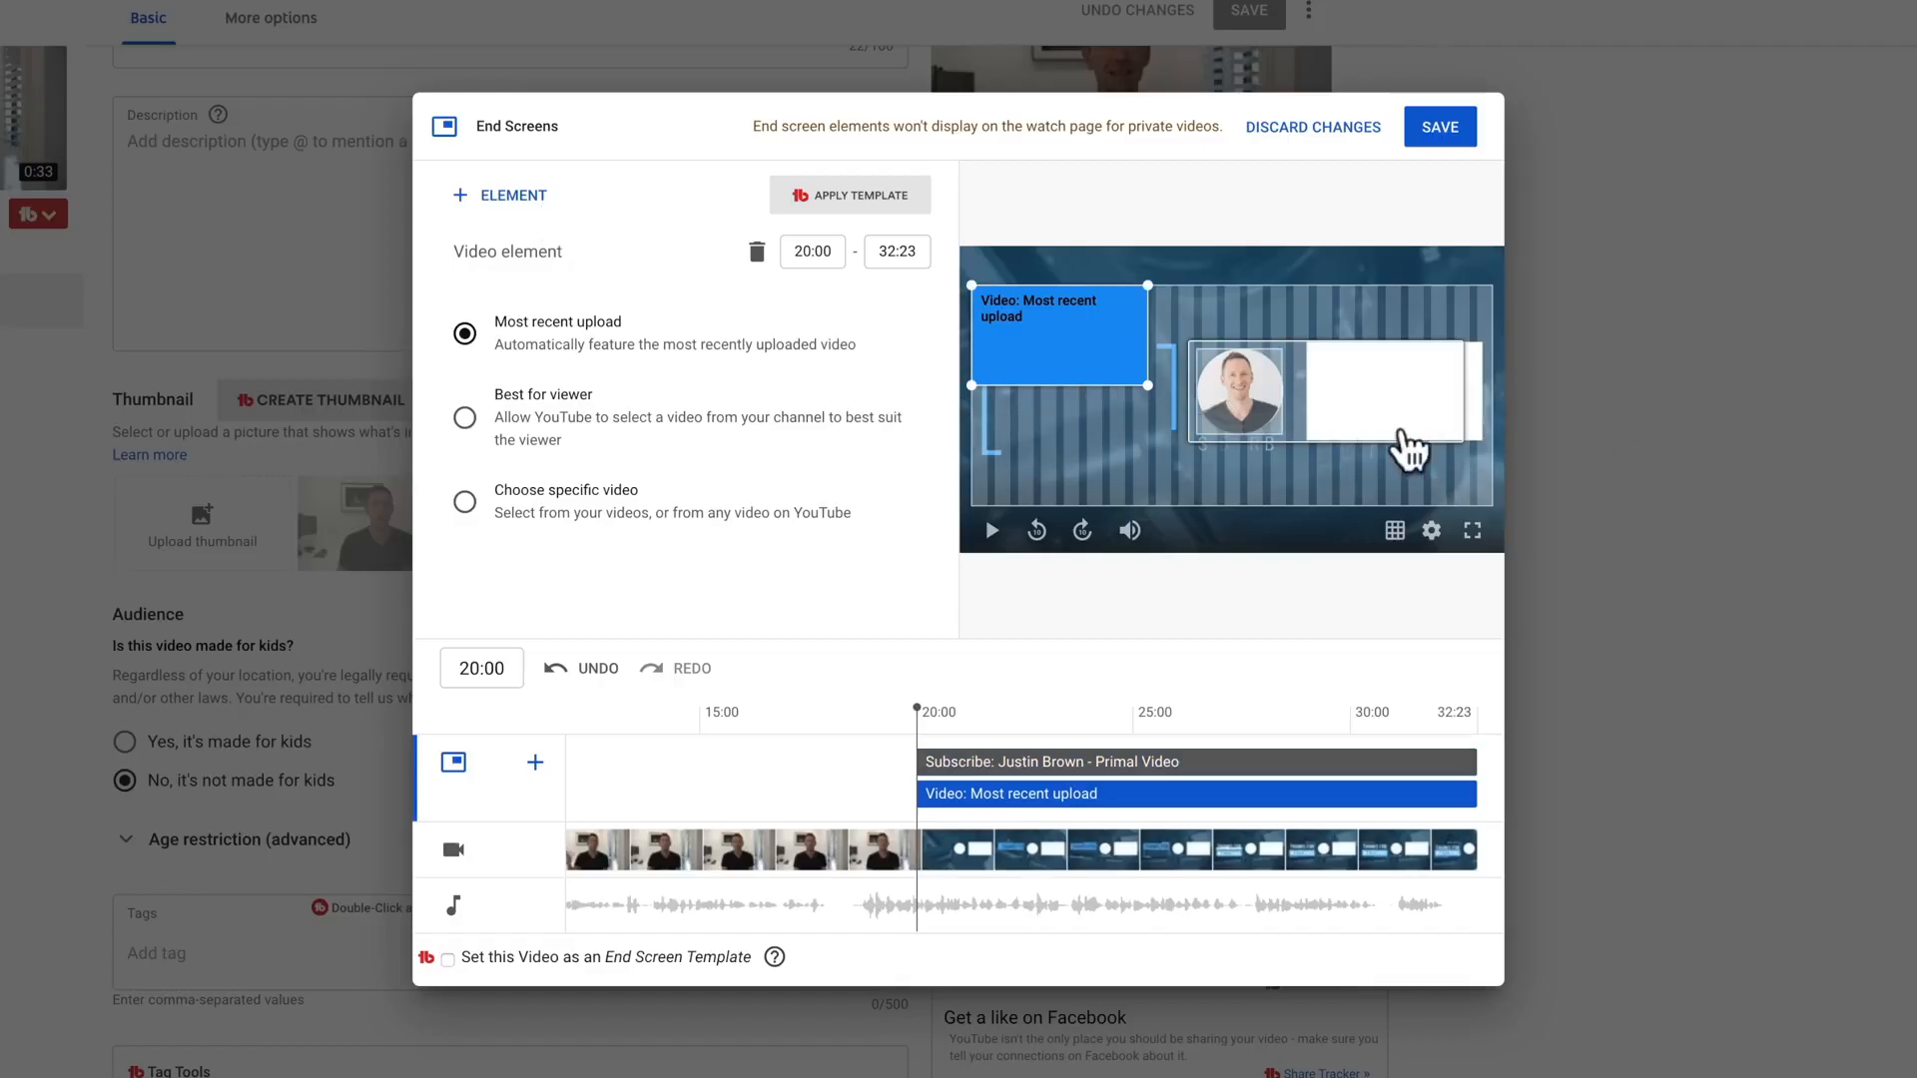
click(465, 502)
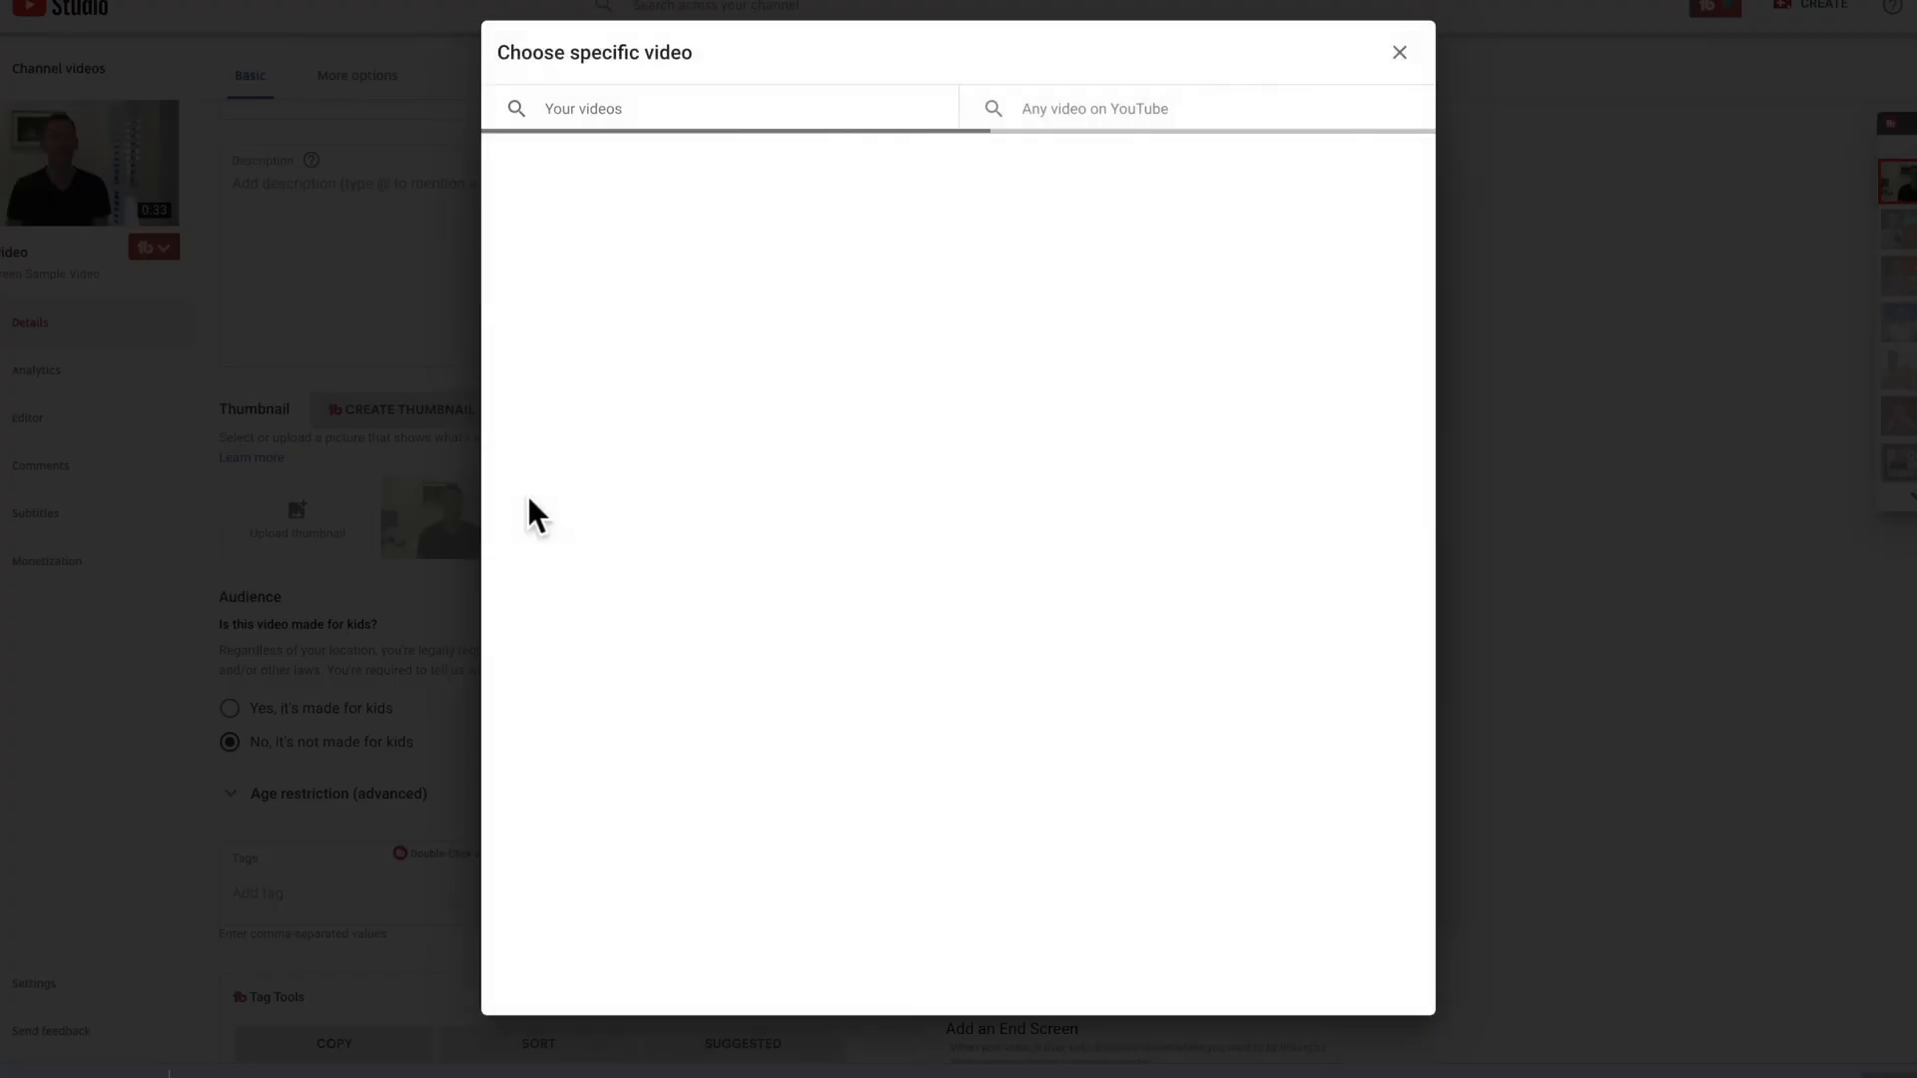
click(589, 110)
text(edit faster)
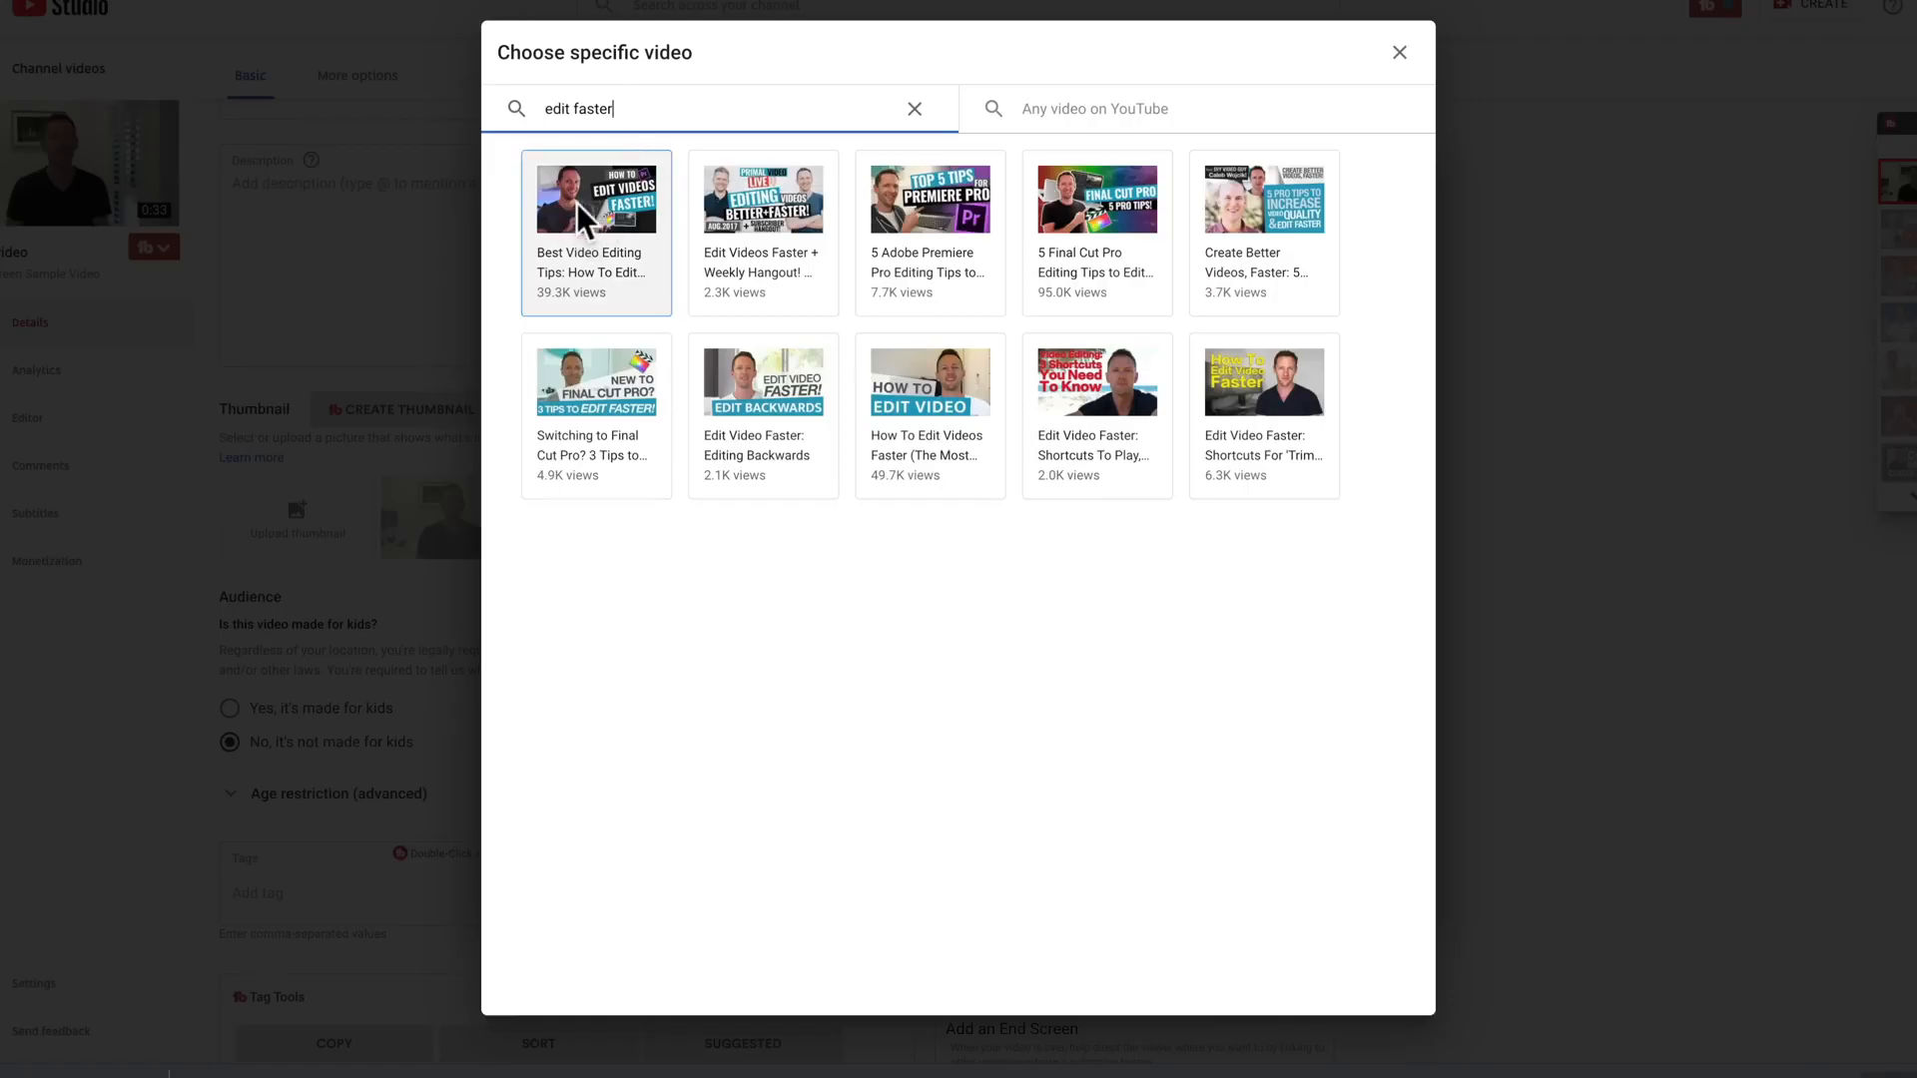
click(575, 201)
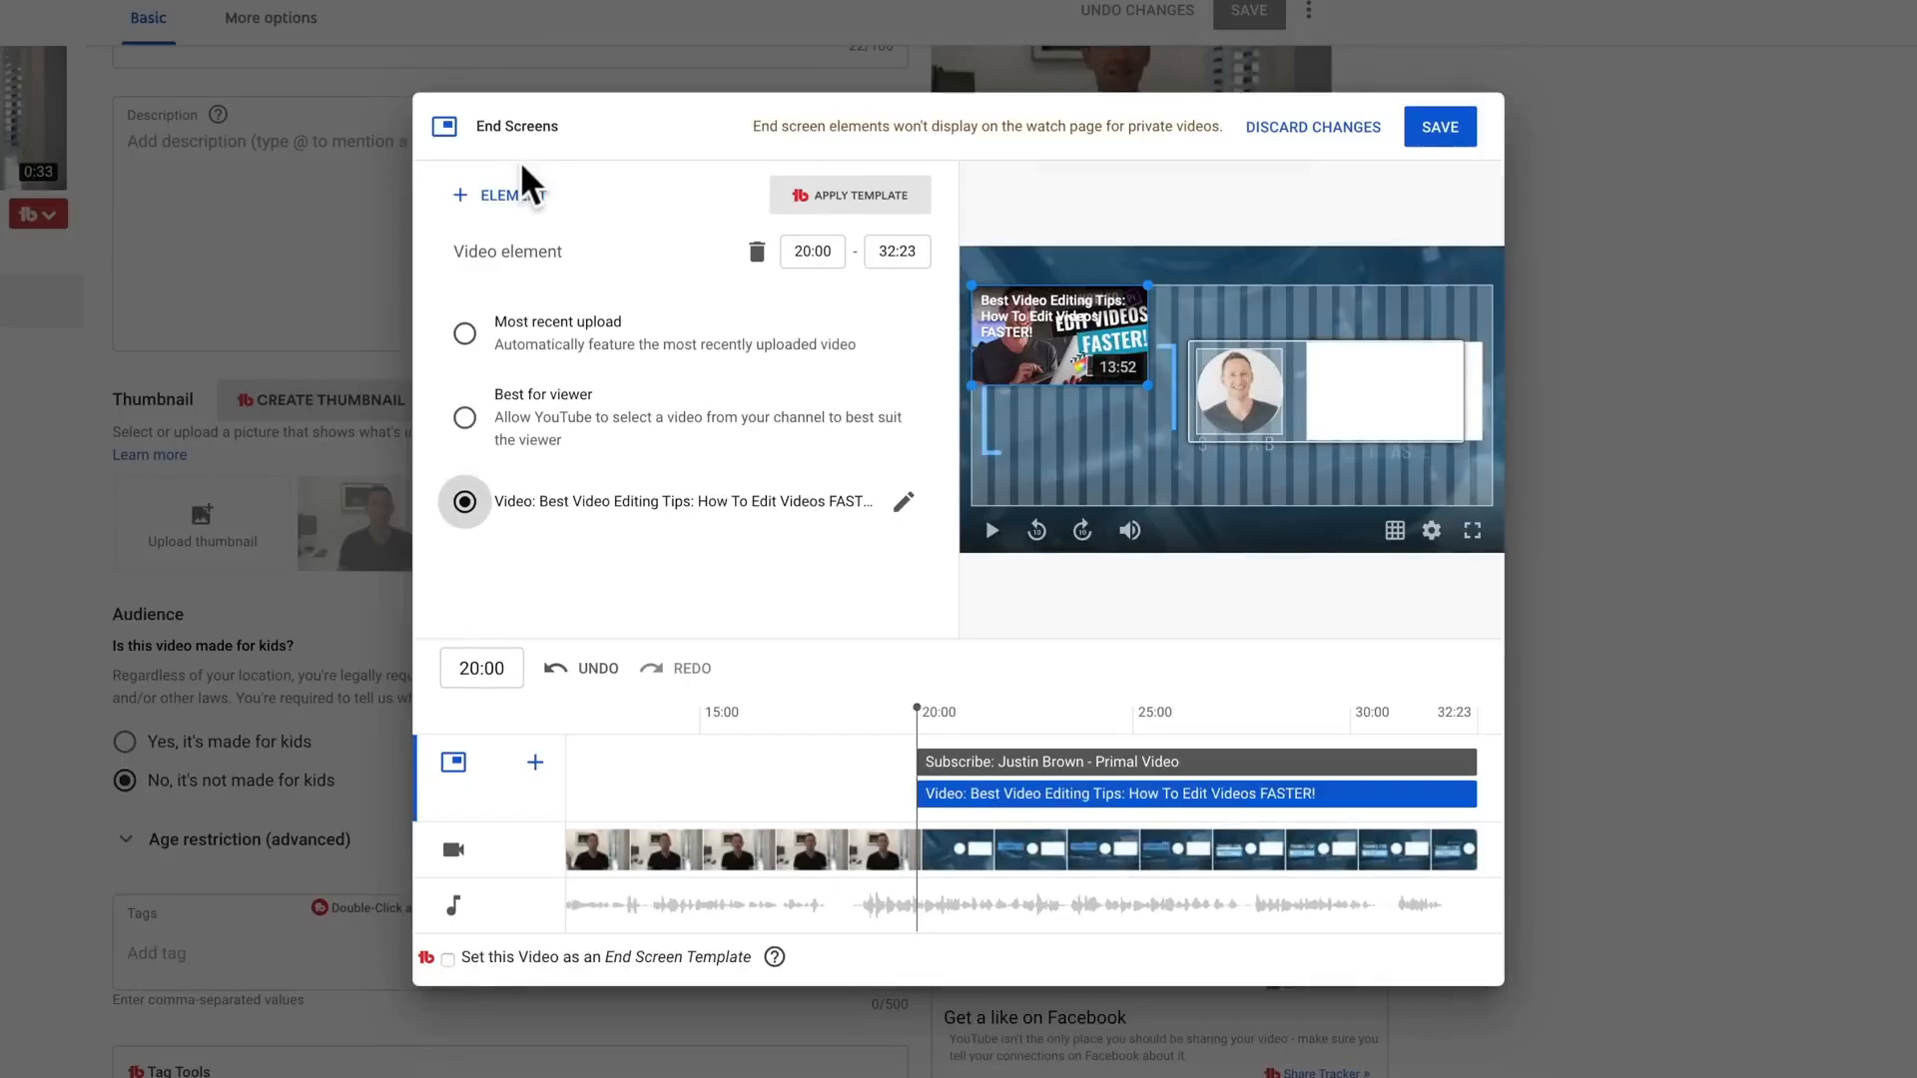
drag(1059, 334, 1403, 376)
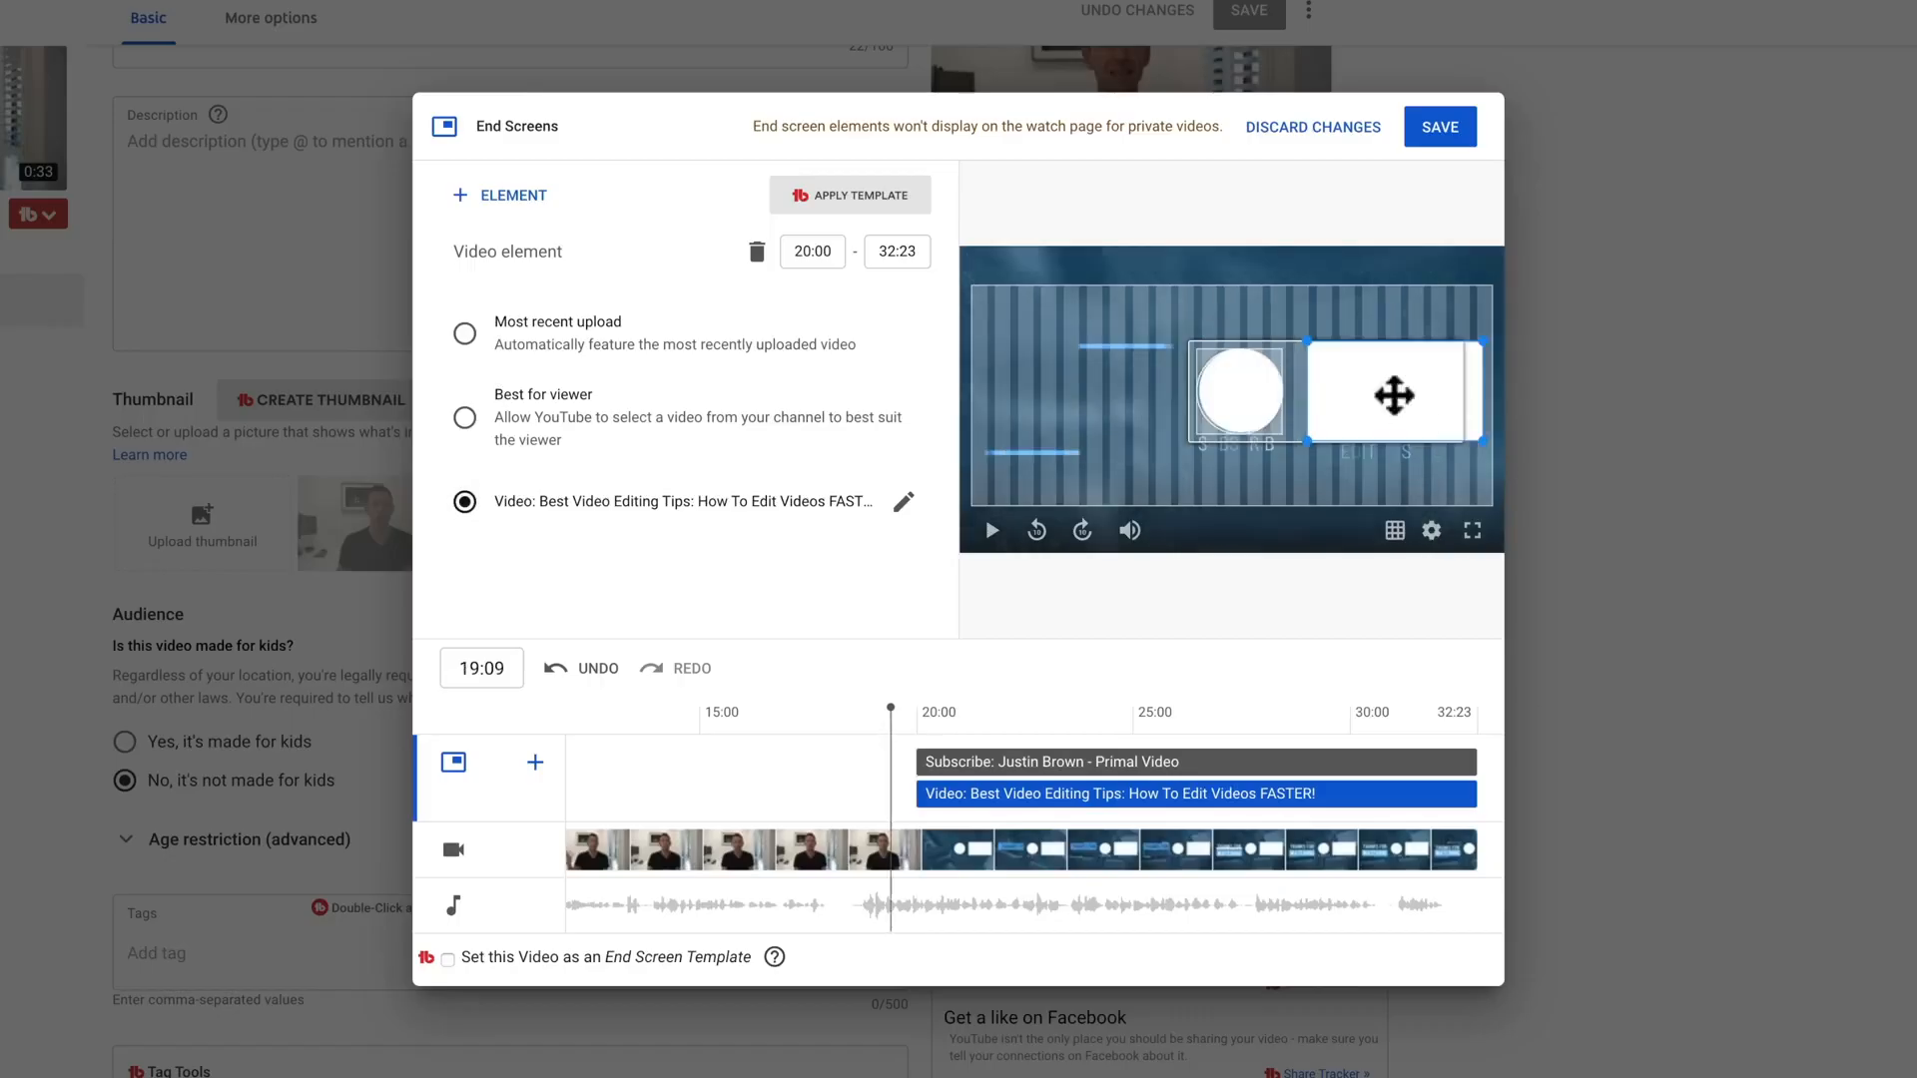
Step: Preview the end screen, and set both the Subscribe and Video elements to start at 21:03
click(992, 527)
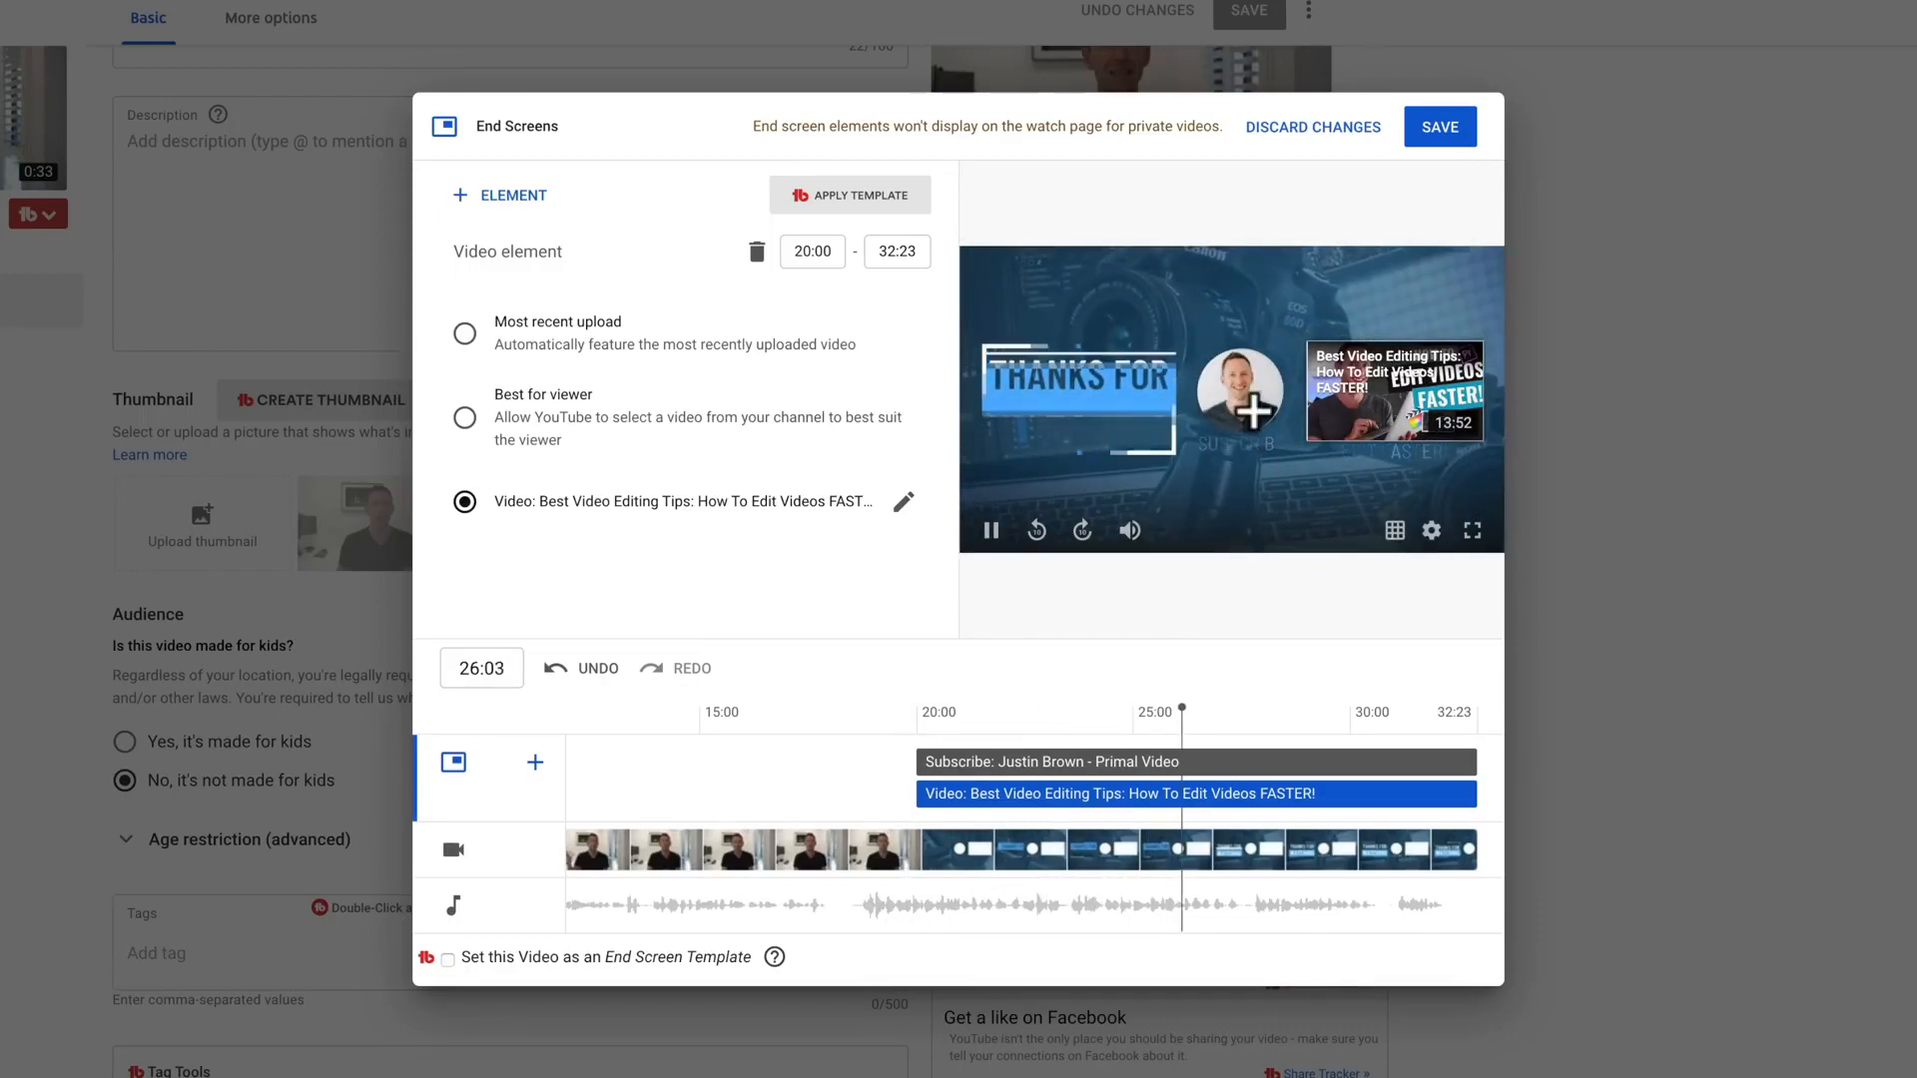
click(993, 535)
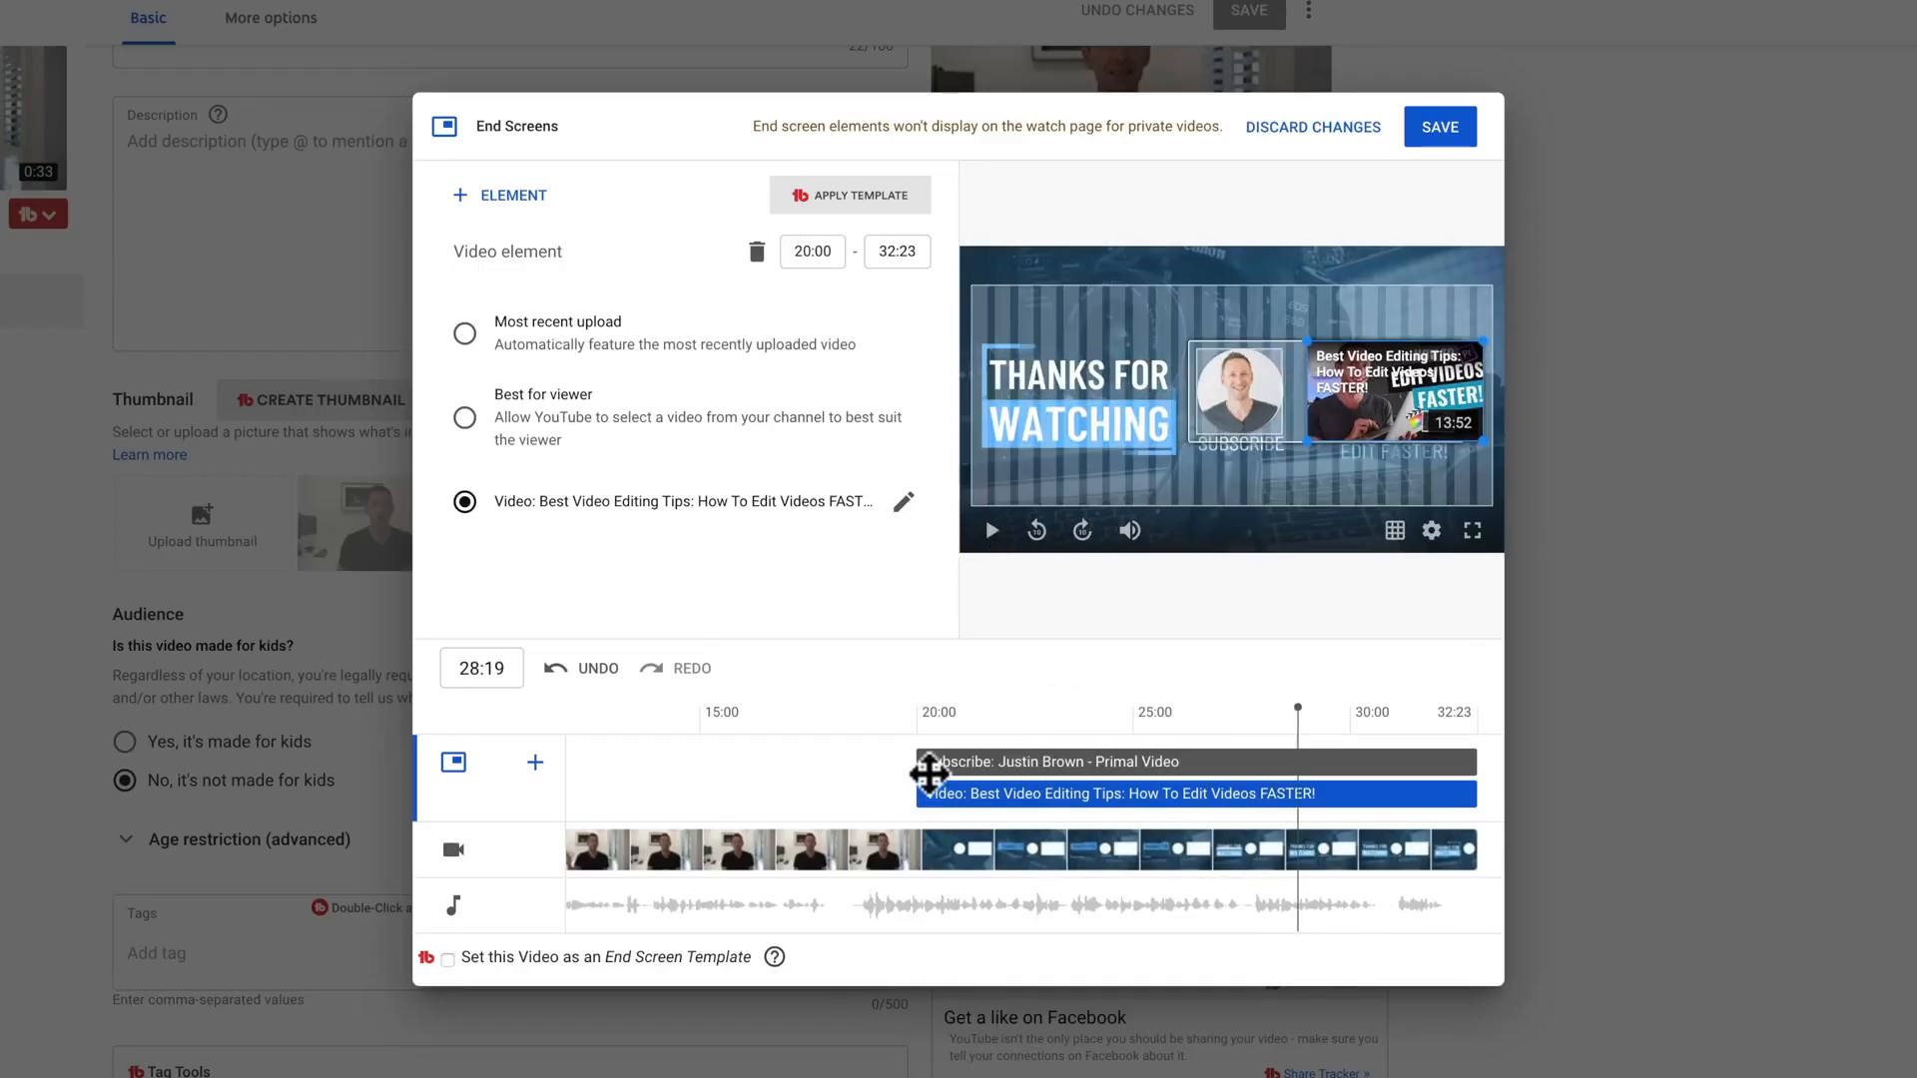
drag(922, 762, 969, 761)
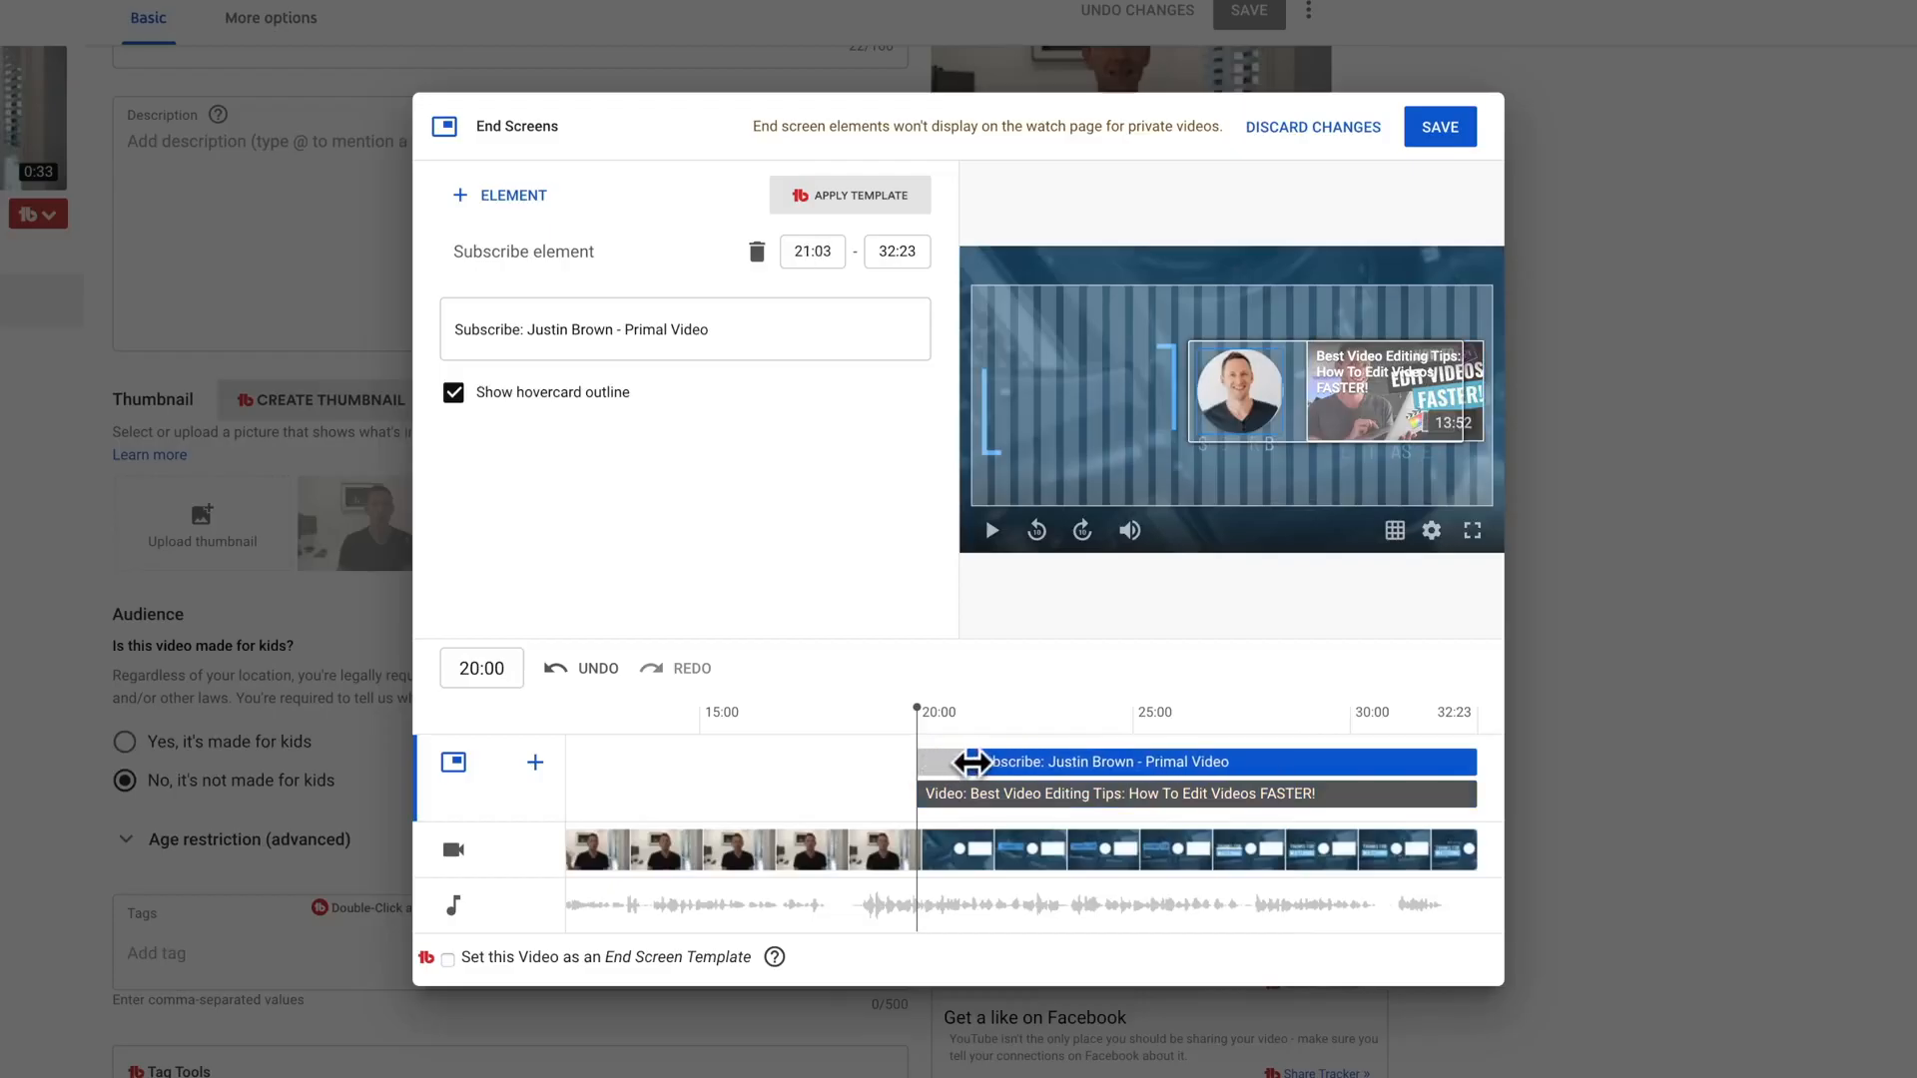
click(921, 796)
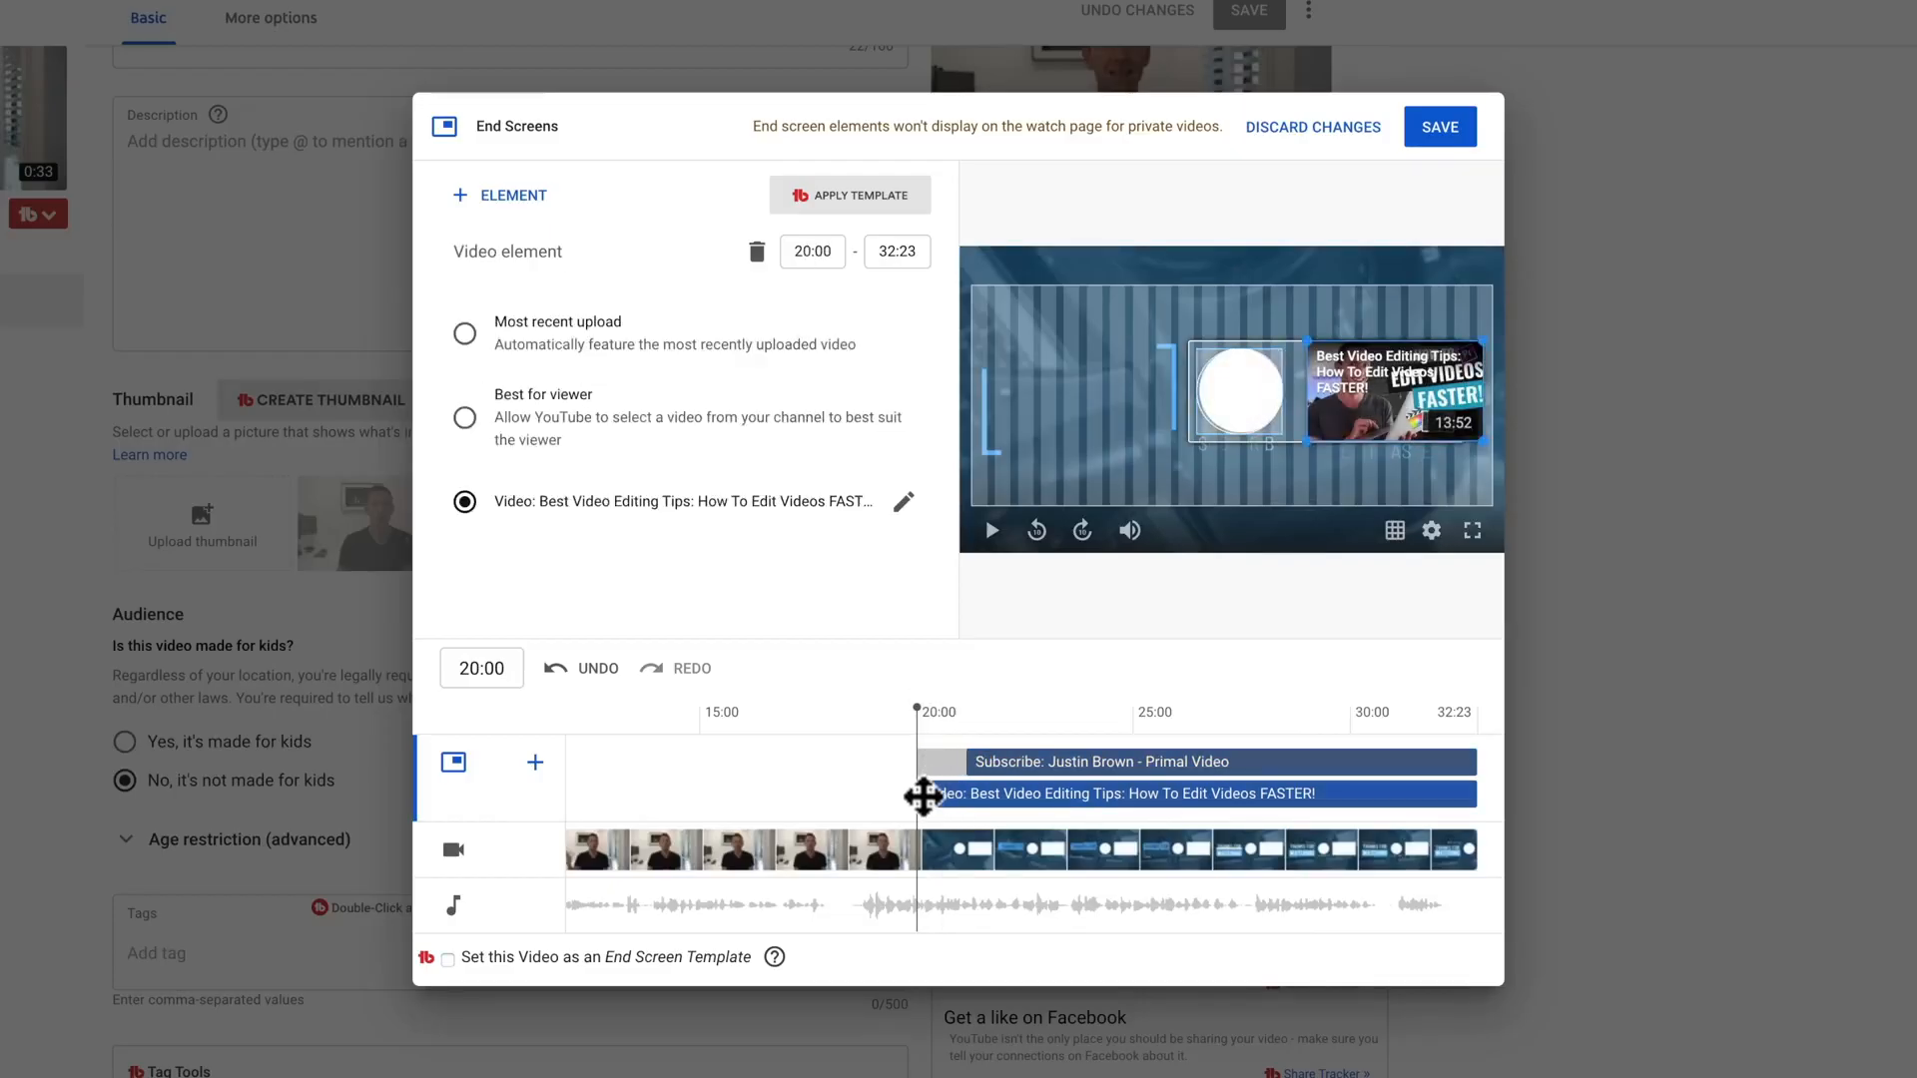
drag(923, 797, 977, 795)
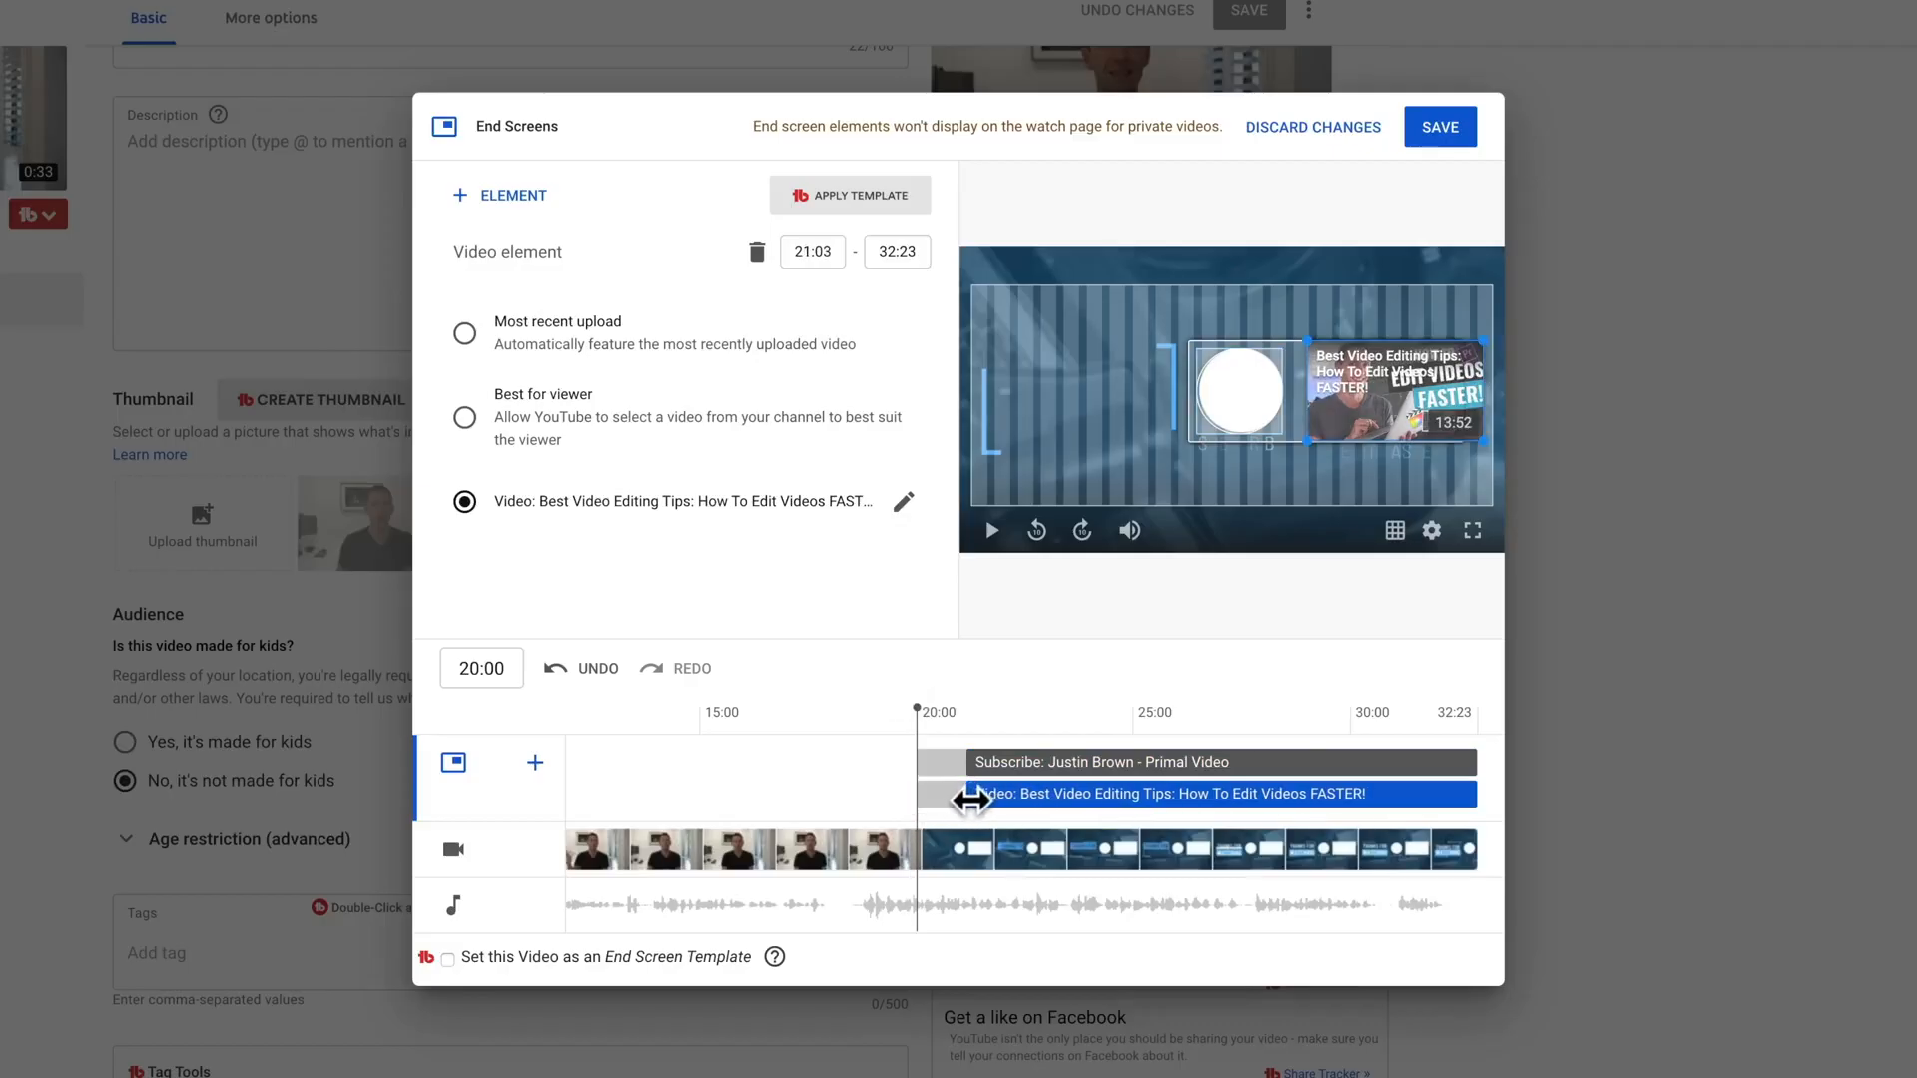